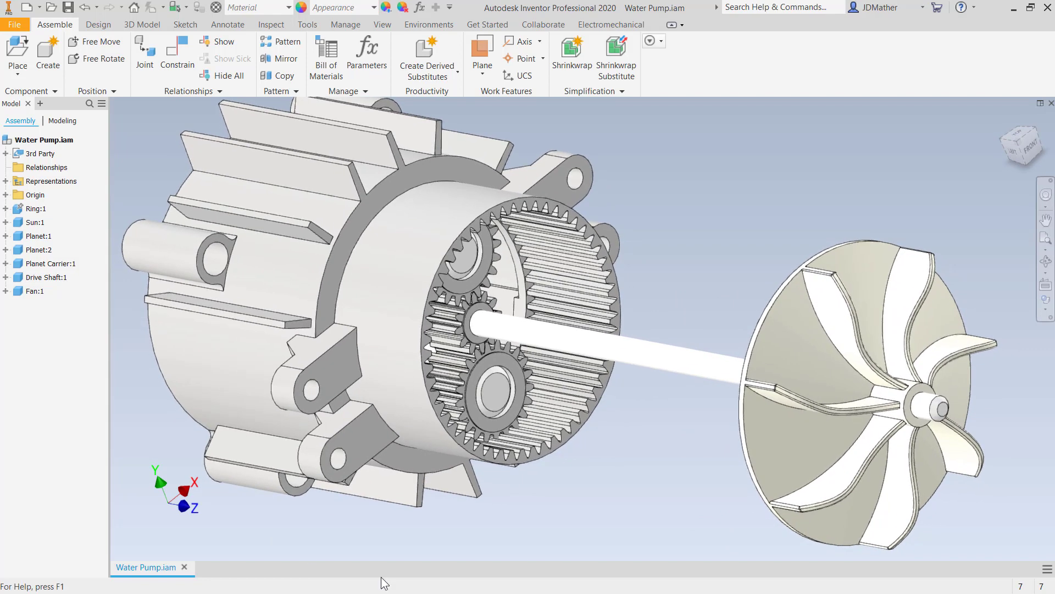
- Select the fan, the drive shaft and the sun gear in turn to identify the components driven together
click(818, 398)
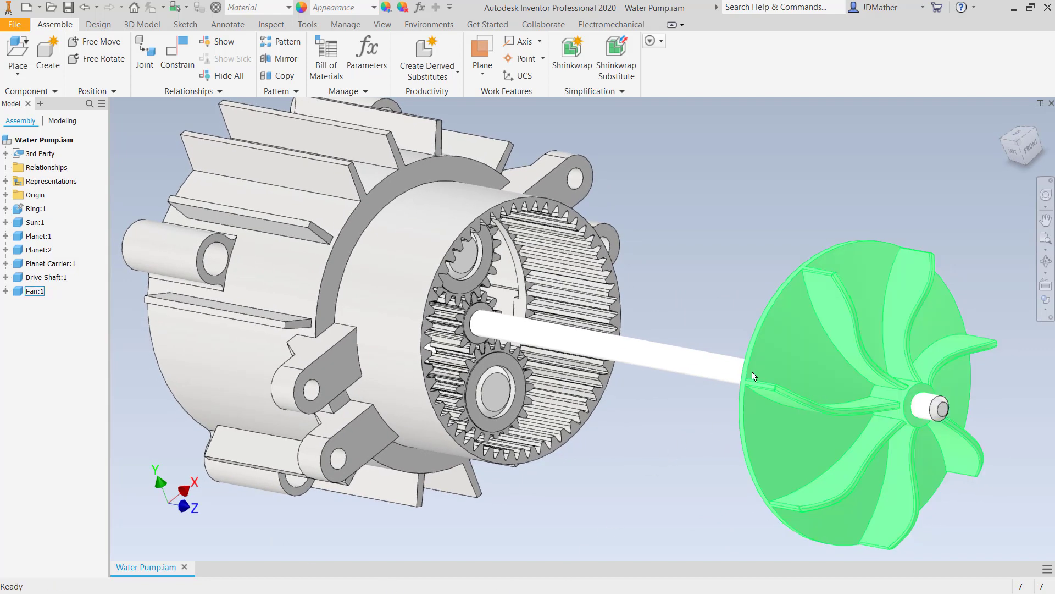
click(724, 377)
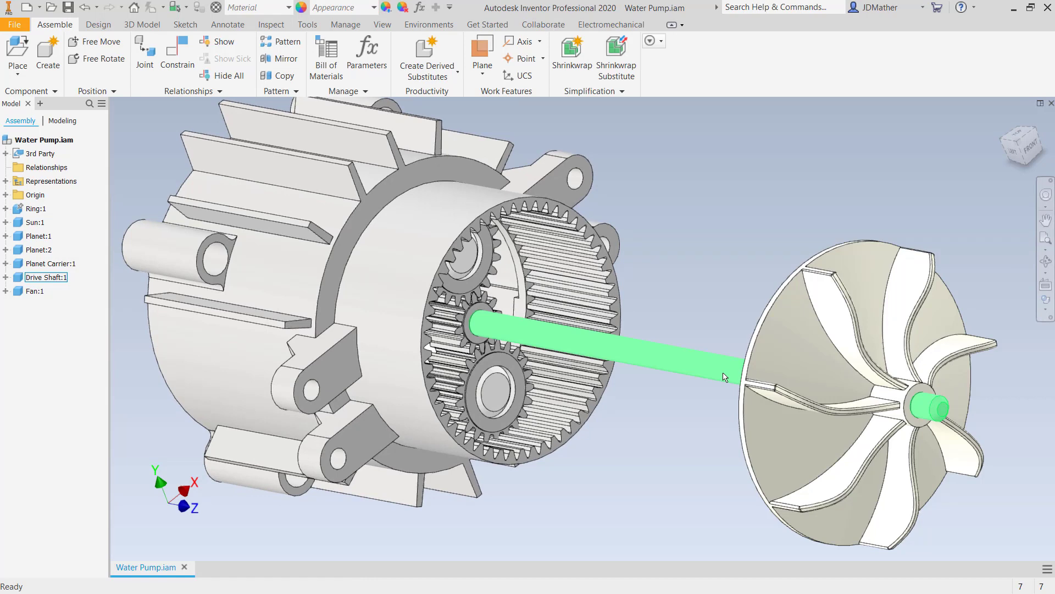
click(470, 333)
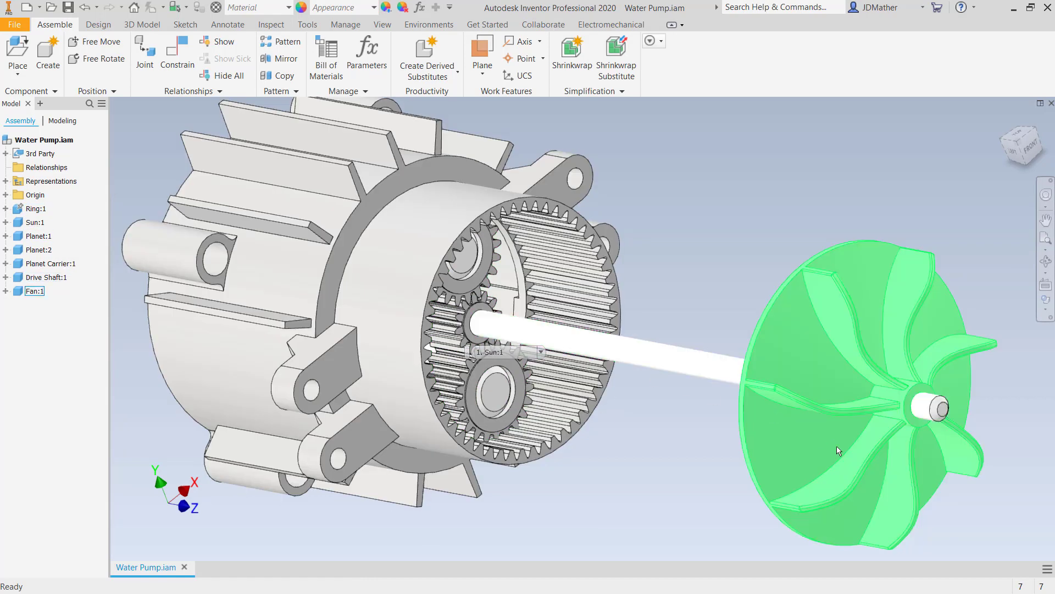
click(938, 410)
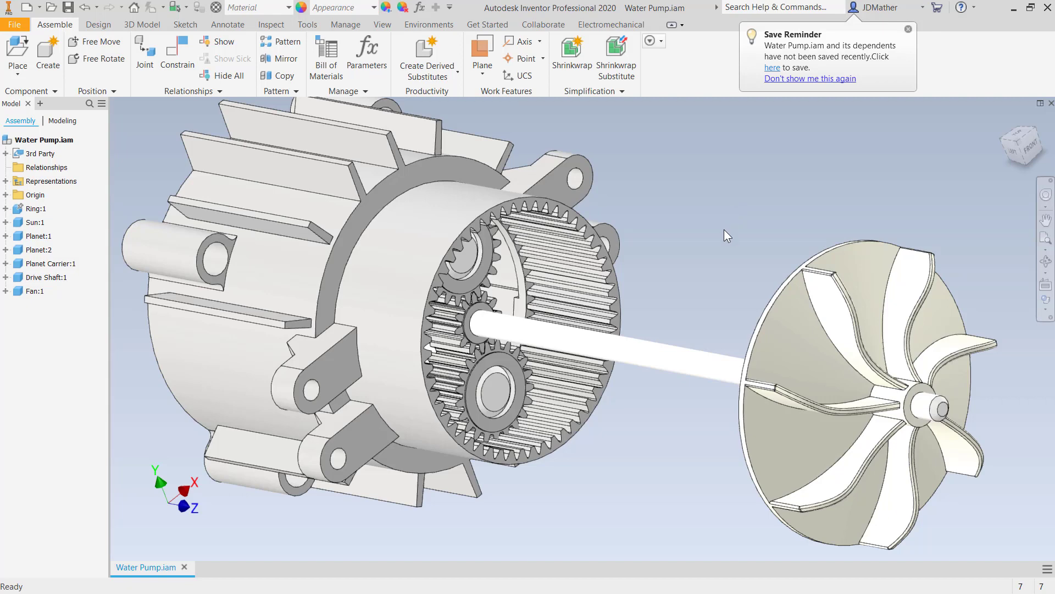
- Demote the sun gear, drive shaft and fan into a new subassembly named Sun Sub Assembly
click(451, 327)
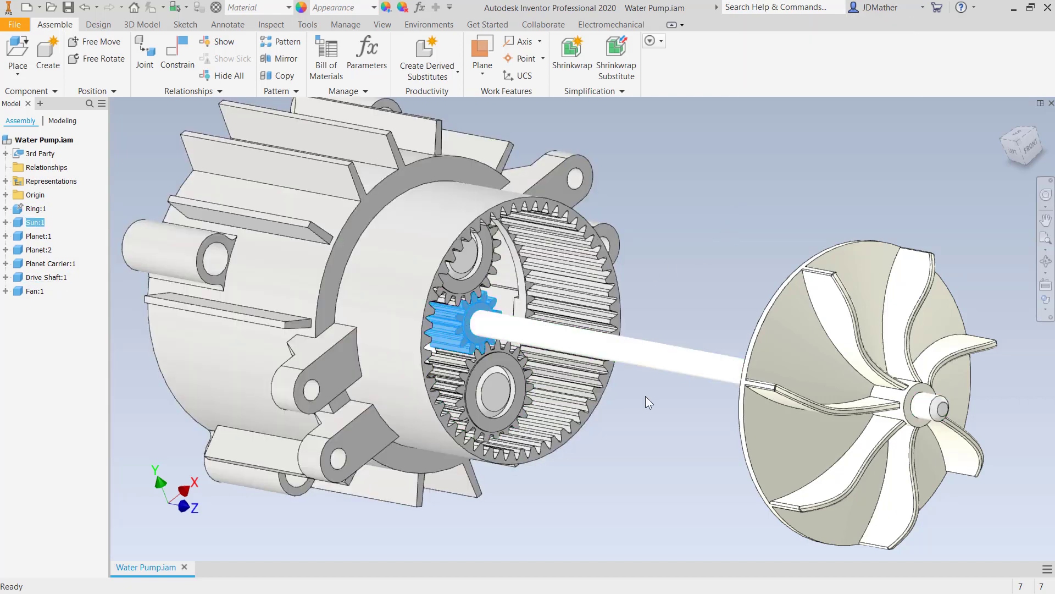
ctrl+click(679, 360)
ctrl+click(777, 364)
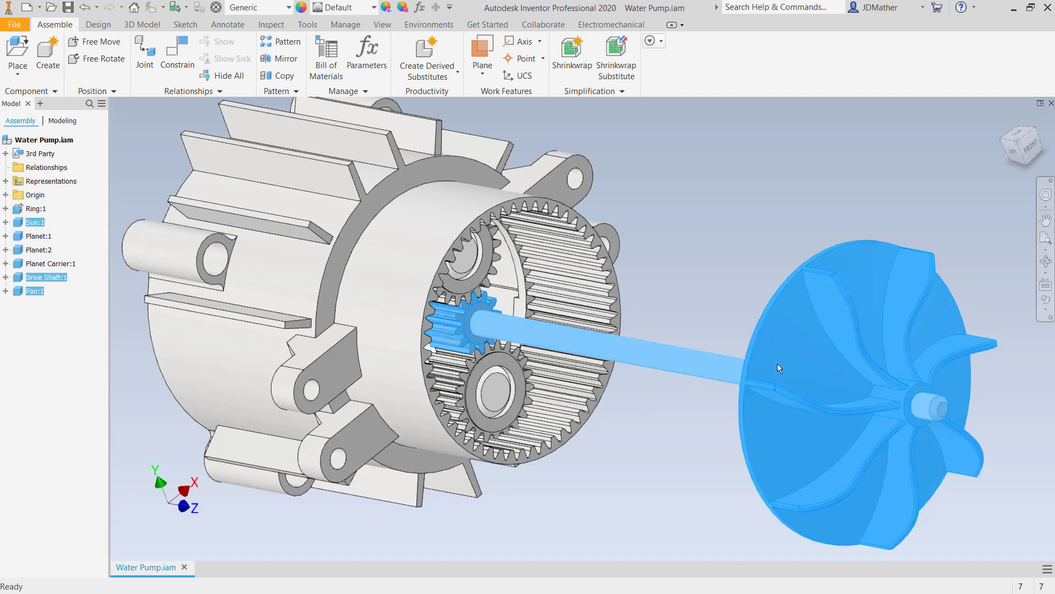
right_click(738, 266)
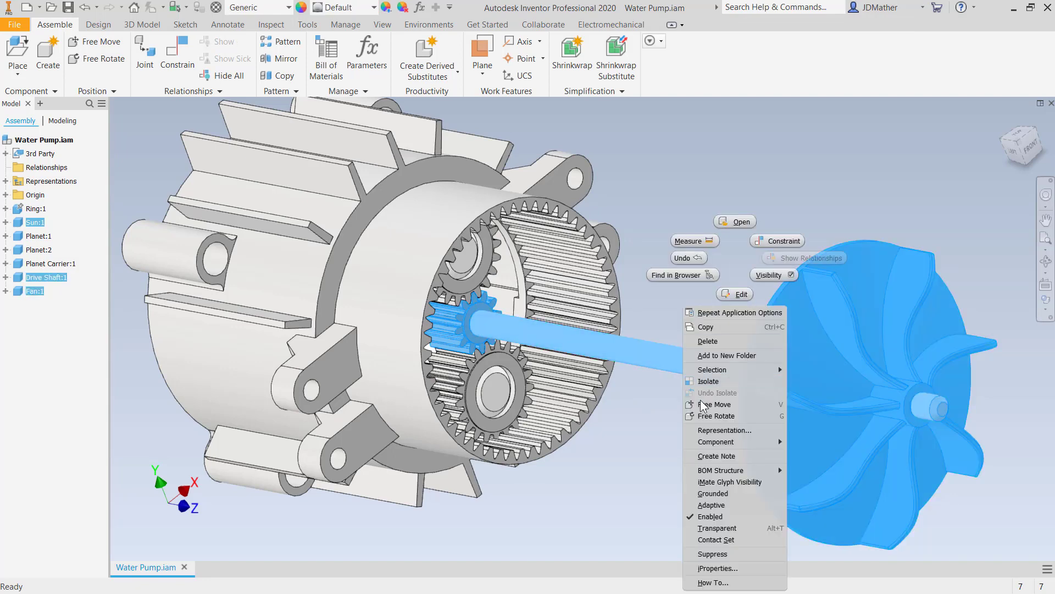
mouse_move(715, 442)
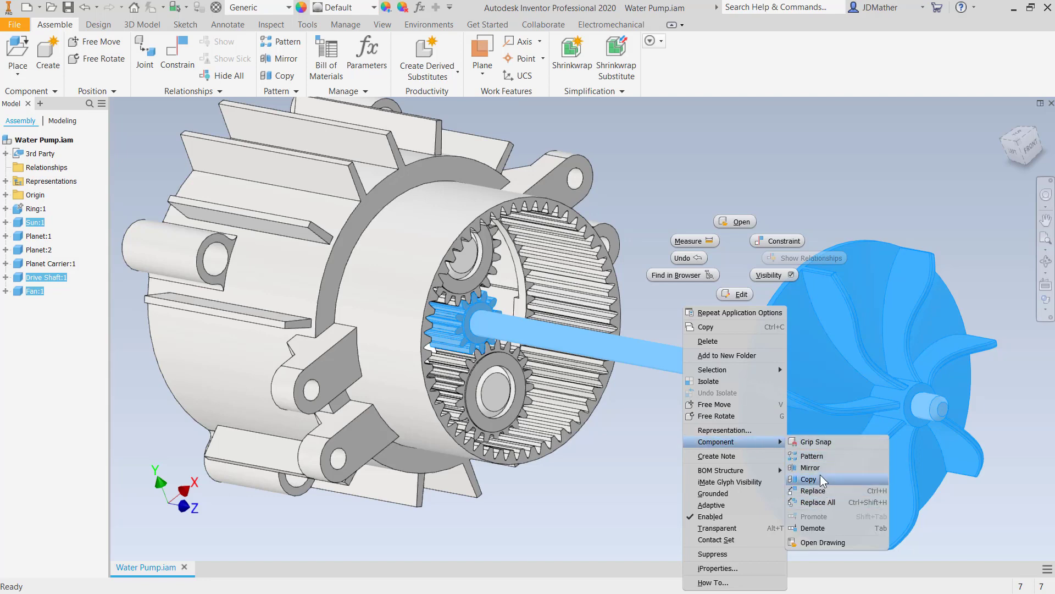
click(814, 528)
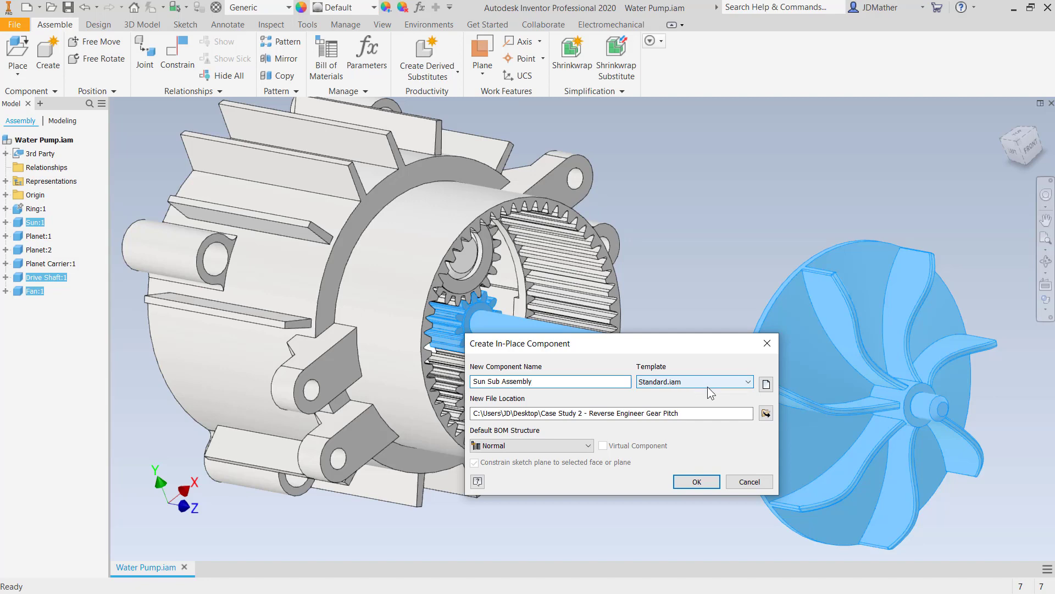
click(693, 487)
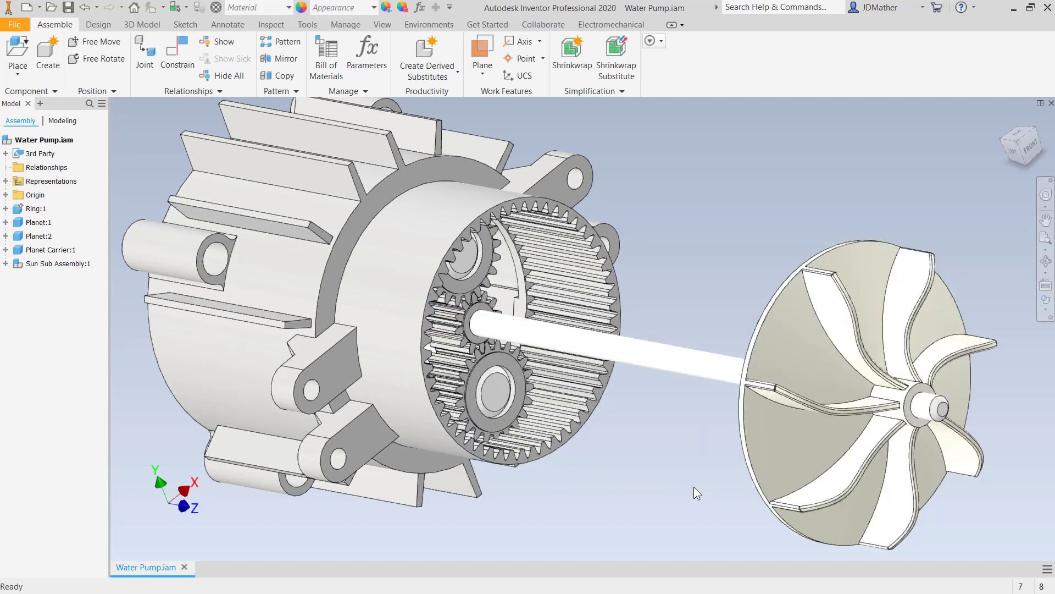
- Drag the Sun Sub Assembly out of the ring gear toward the upper right
drag(695, 368, 874, 259)
scroll(738, 379, down, 3)
click(693, 406)
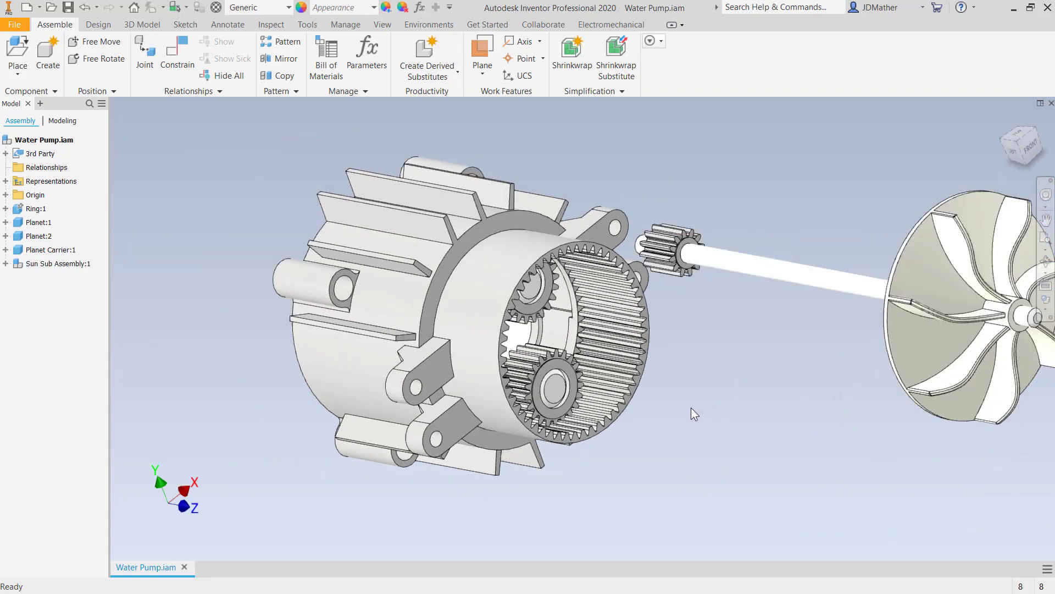
scroll(621, 470, up, 3)
scroll(622, 471, down, 3)
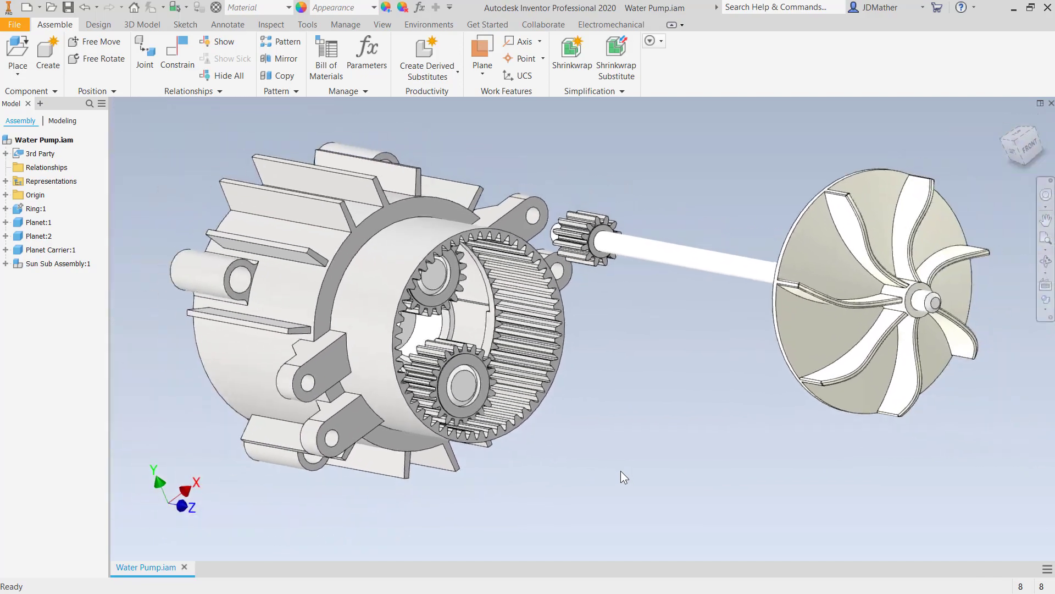
- Drag the first planet gear out of the ring gear to below the assembly
shift+middle_drag(621, 471, 567, 469)
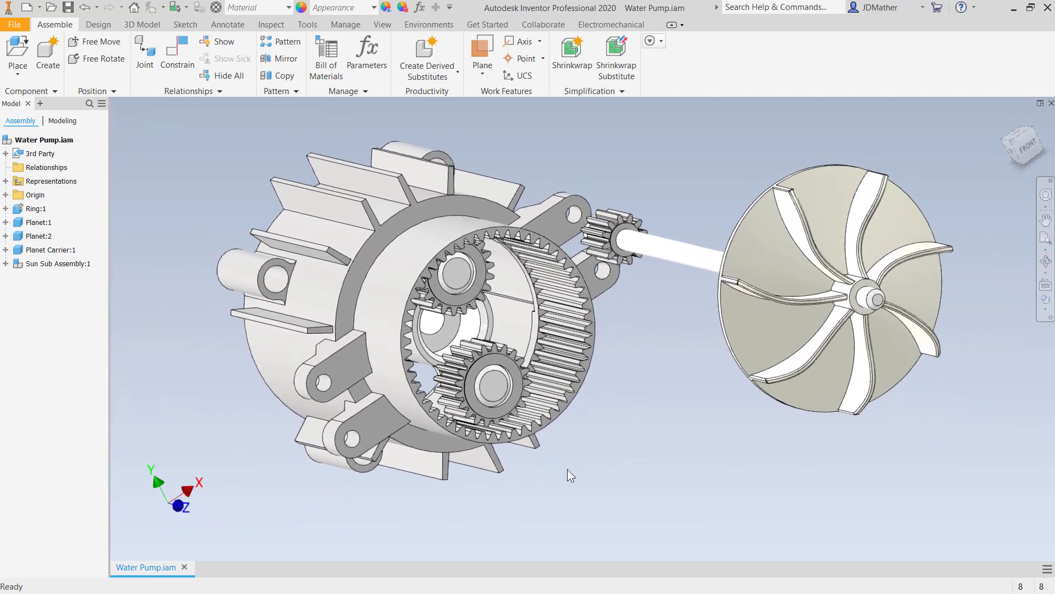
click(516, 401)
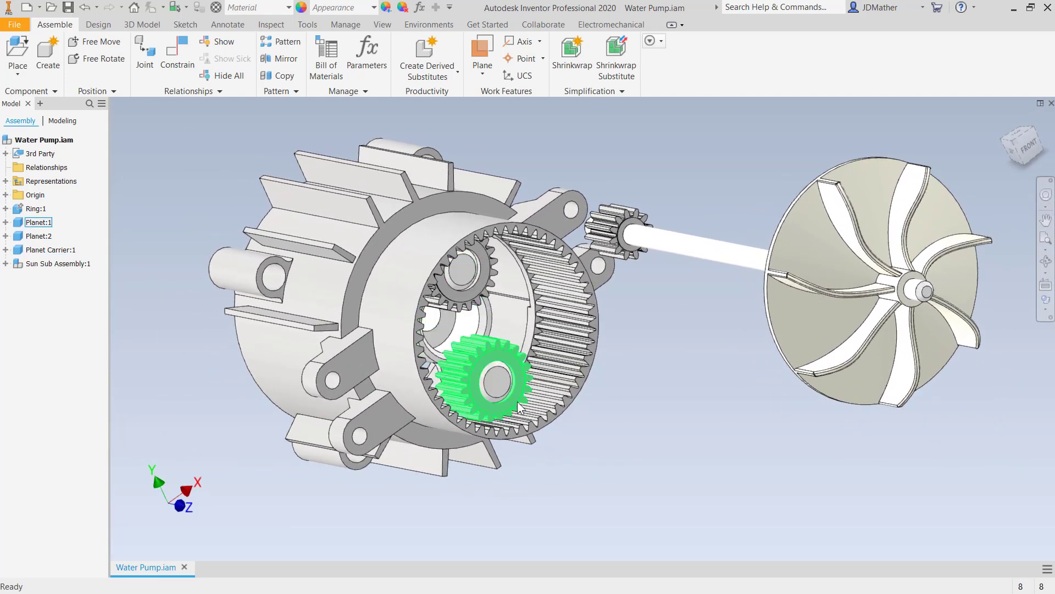
drag(508, 390, 672, 533)
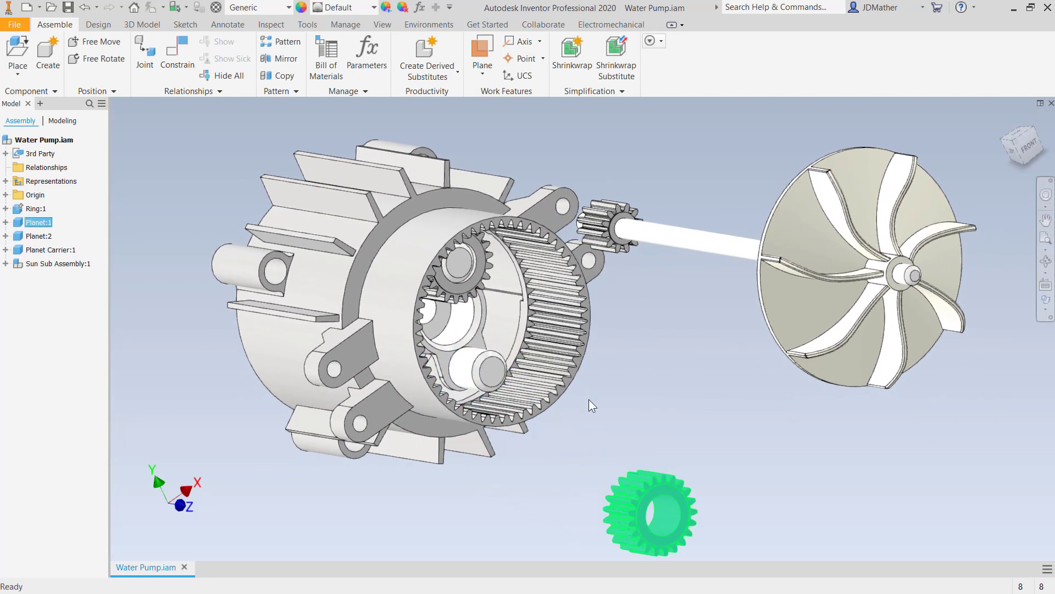
- Drag the second planet gear above the assembly and the planet carrier out to the right
drag(462, 261, 627, 138)
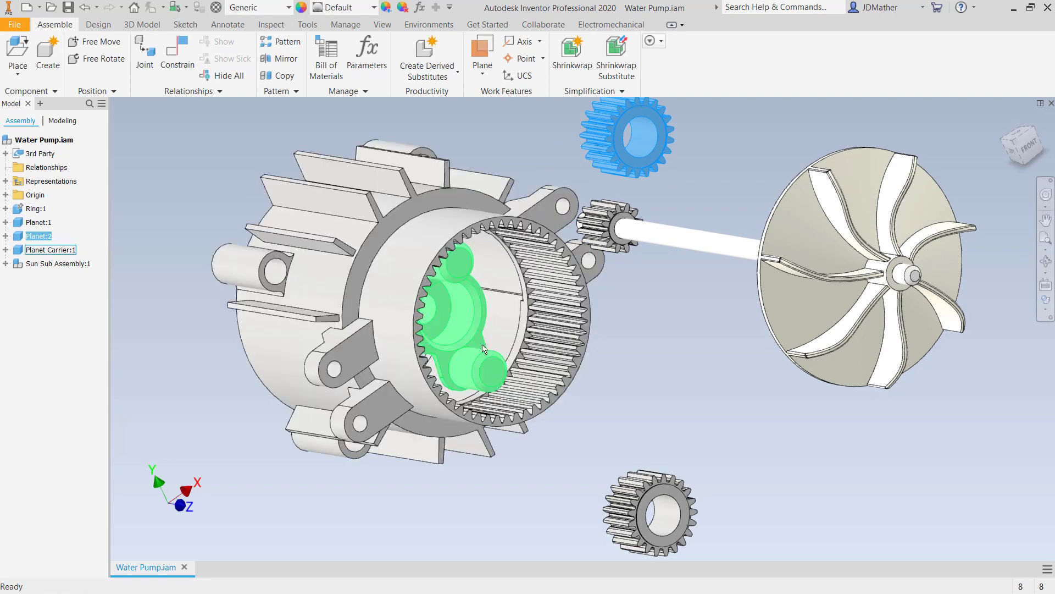
drag(480, 341, 697, 402)
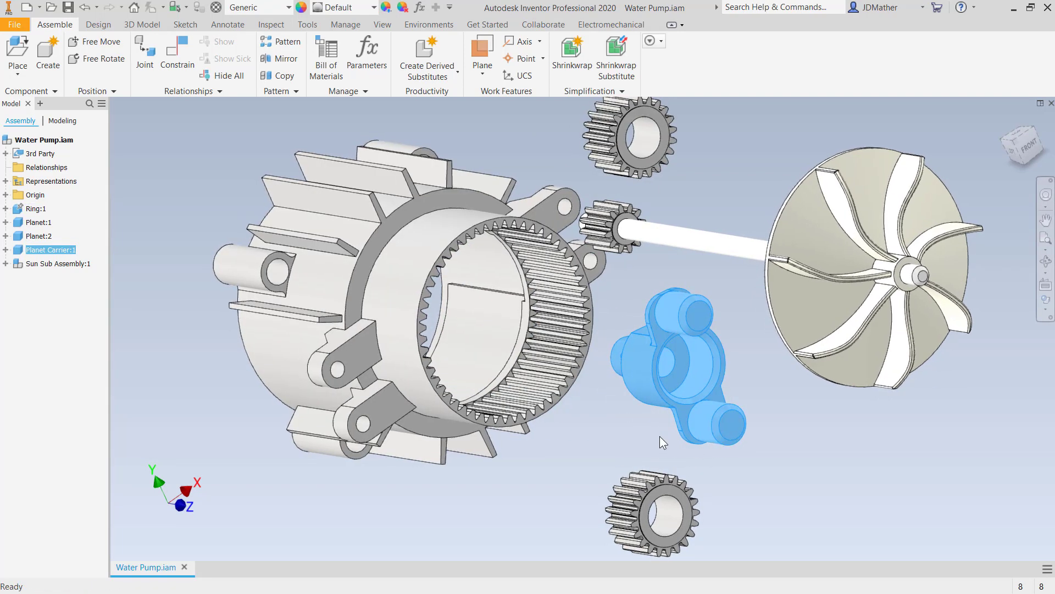
click(660, 436)
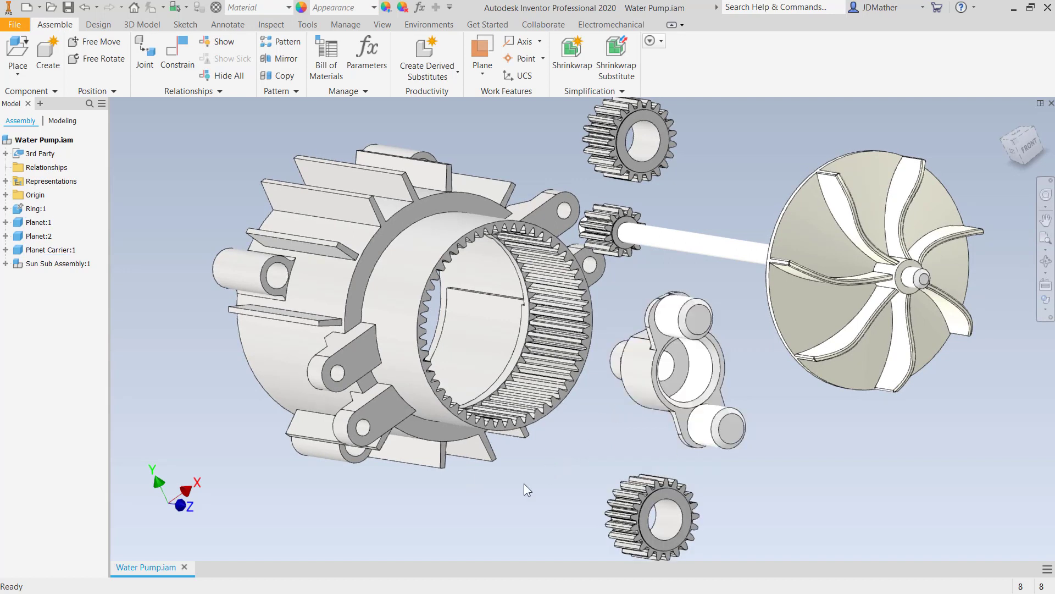
- Apply an Insert constraint placing the lower planet gear onto a pin of the planet carrier
key(c)
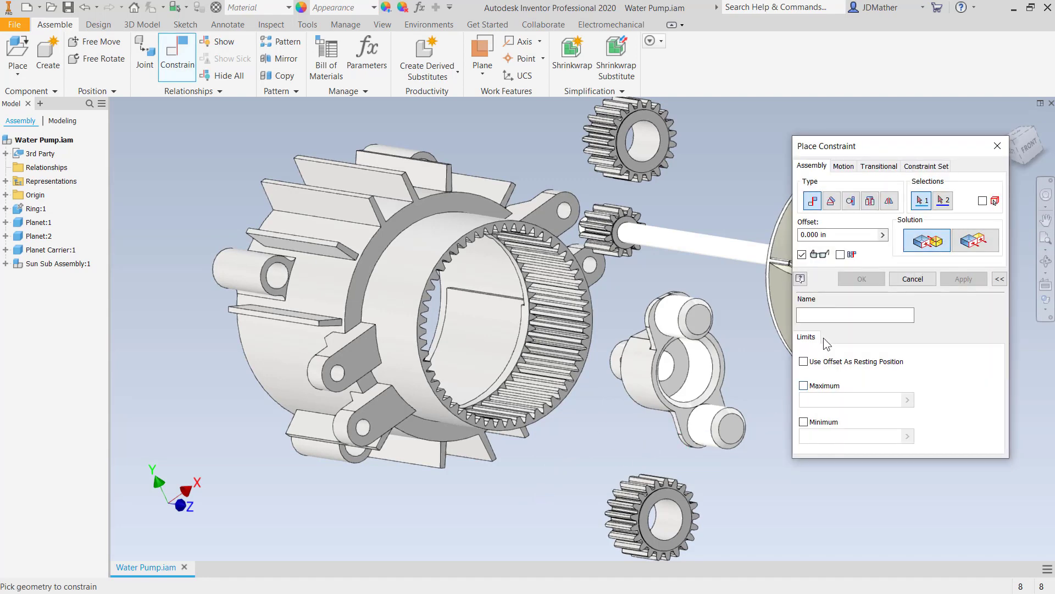
click(870, 202)
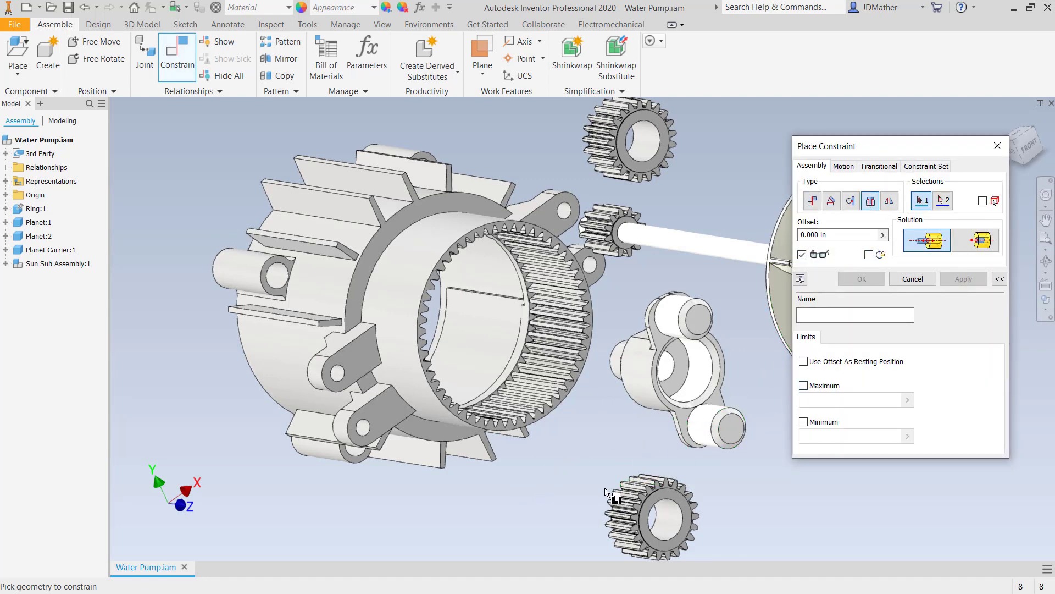
click(694, 433)
shift+middle_drag(600, 494, 583, 523)
scroll(583, 523, down, 5)
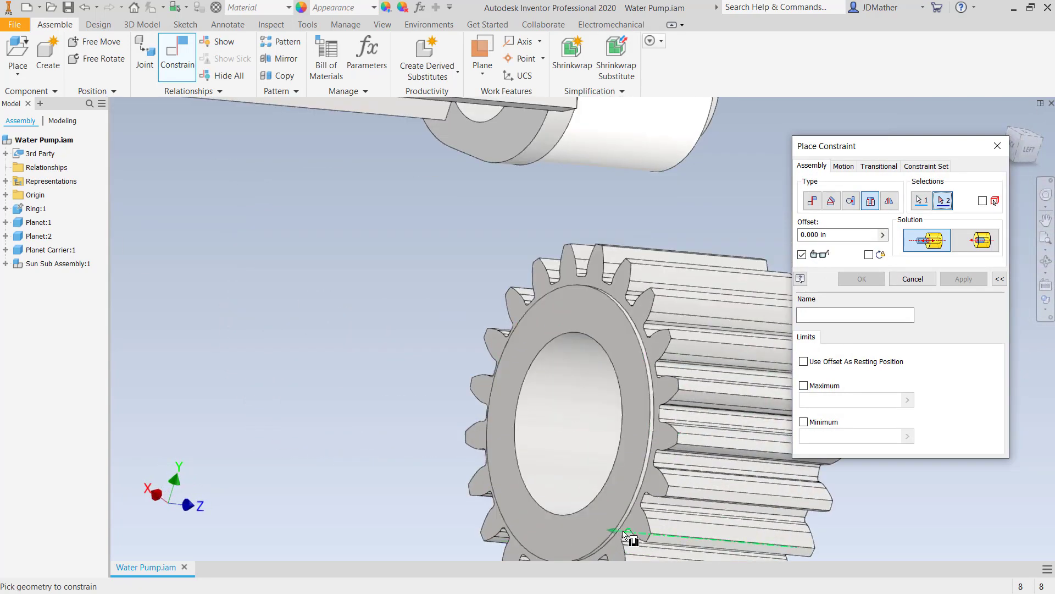
scroll(628, 518, down, 5)
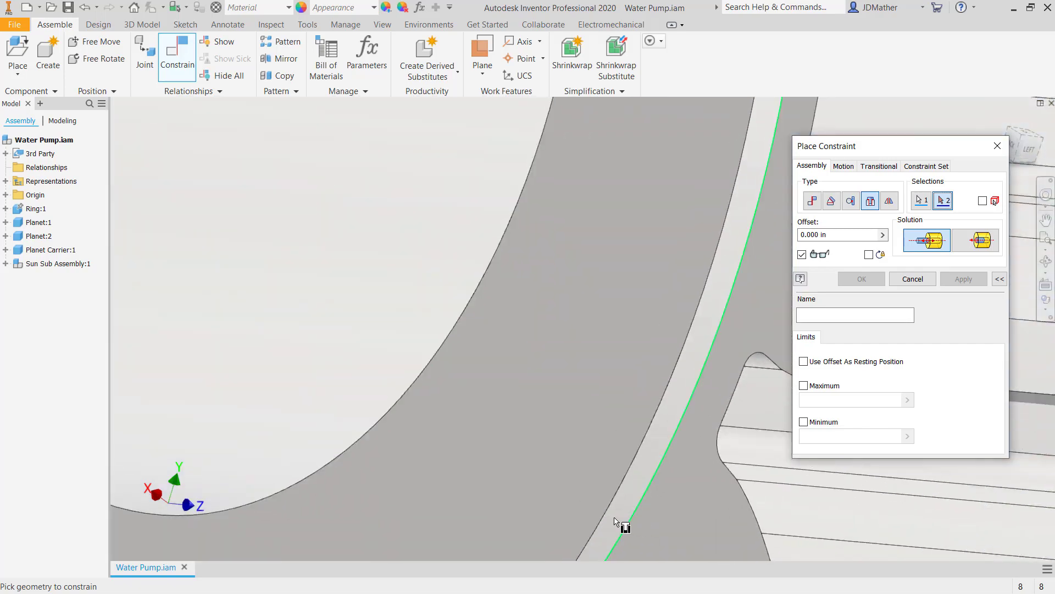
scroll(624, 523, up, 6)
click(577, 490)
scroll(577, 489, up, 4)
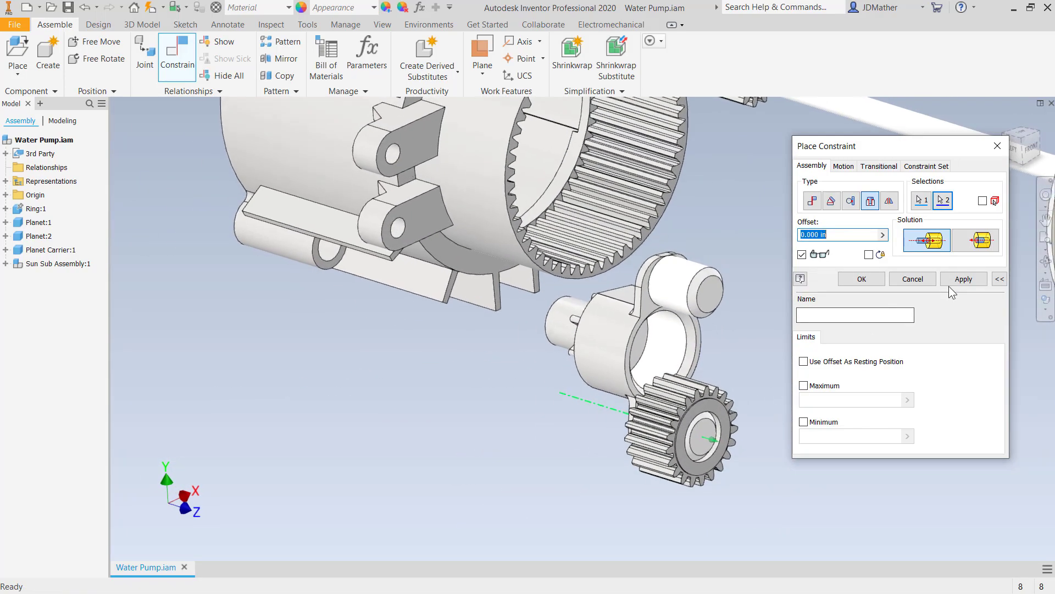
click(963, 279)
- Insert the upper planet gear onto the planet carrier's other pin with a second Insert constraint
scroll(701, 325, up, 3)
shift+middle_drag(701, 325, 571, 441)
scroll(649, 194, down, 5)
click(678, 222)
scroll(678, 223, up, 5)
scroll(572, 441, up, 5)
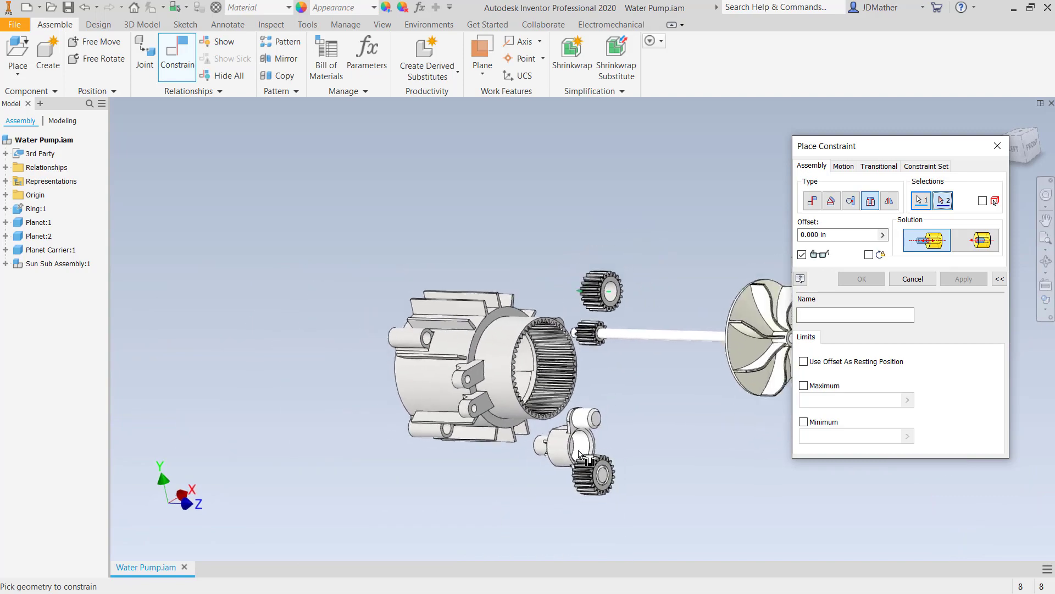
scroll(575, 446, down, 5)
click(568, 395)
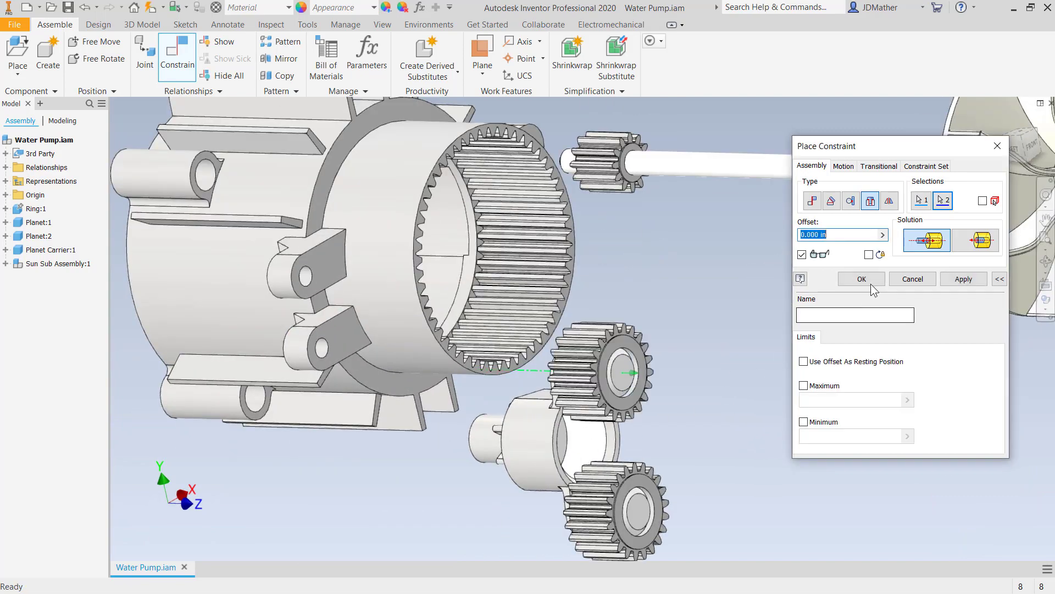
click(871, 282)
- Drag the planet carrier slightly so it moves together with both planet gears
scroll(808, 350, up, 1)
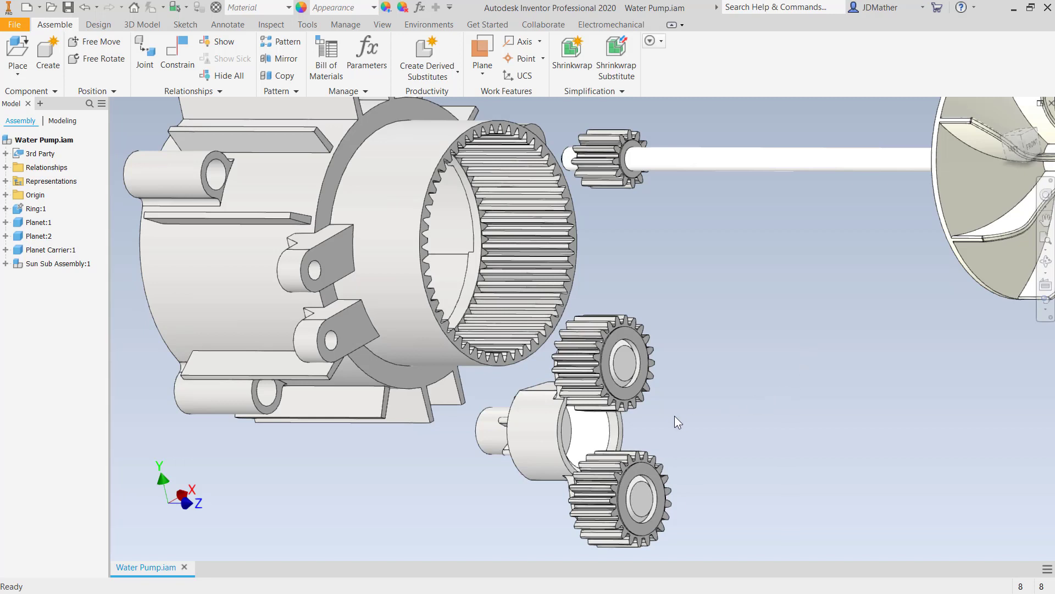
drag(641, 406, 652, 416)
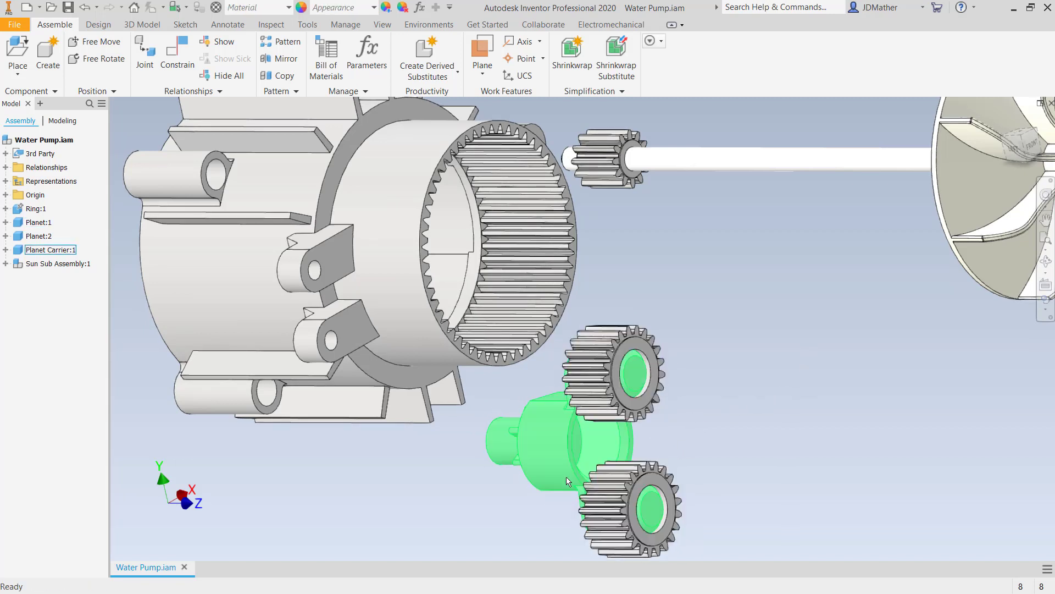
scroll(567, 481, down, 5)
scroll(580, 477, up, 5)
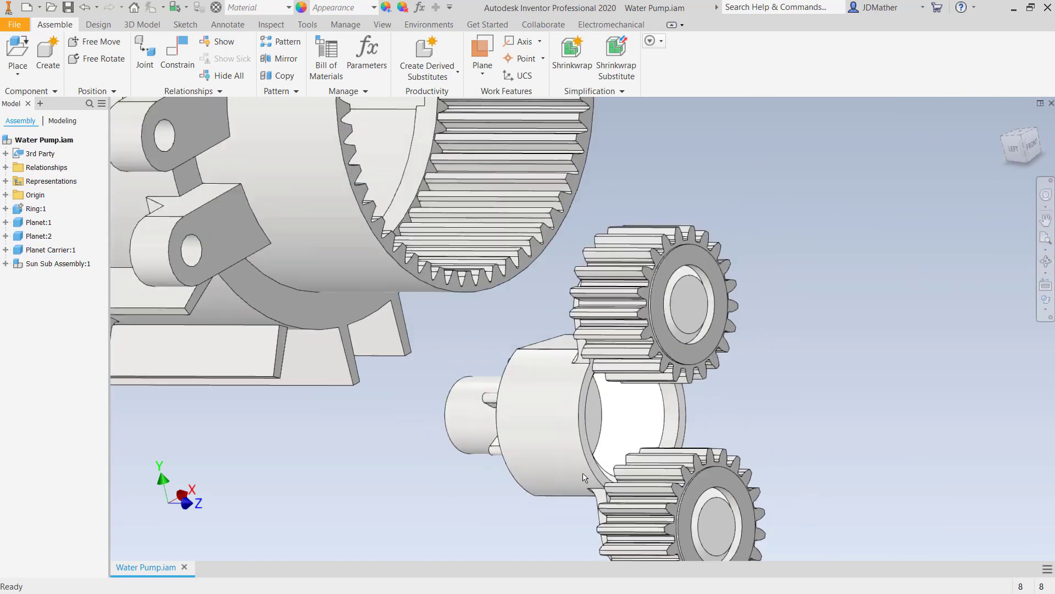
shift+middle_drag(549, 332, 497, 322)
scroll(497, 322, down, 1)
scroll(497, 325, down, 2)
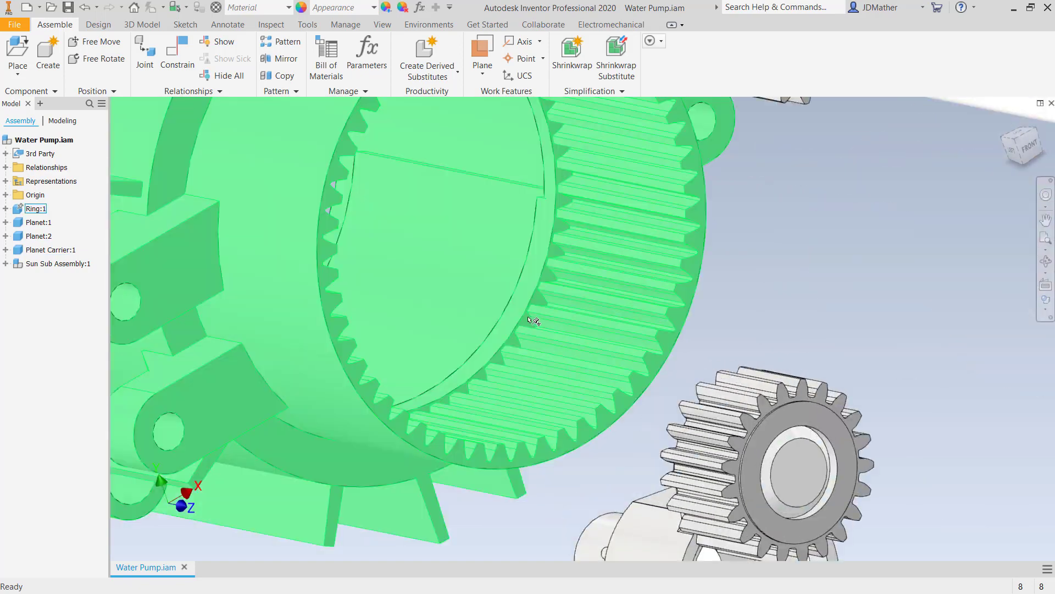
scroll(847, 287, up, 5)
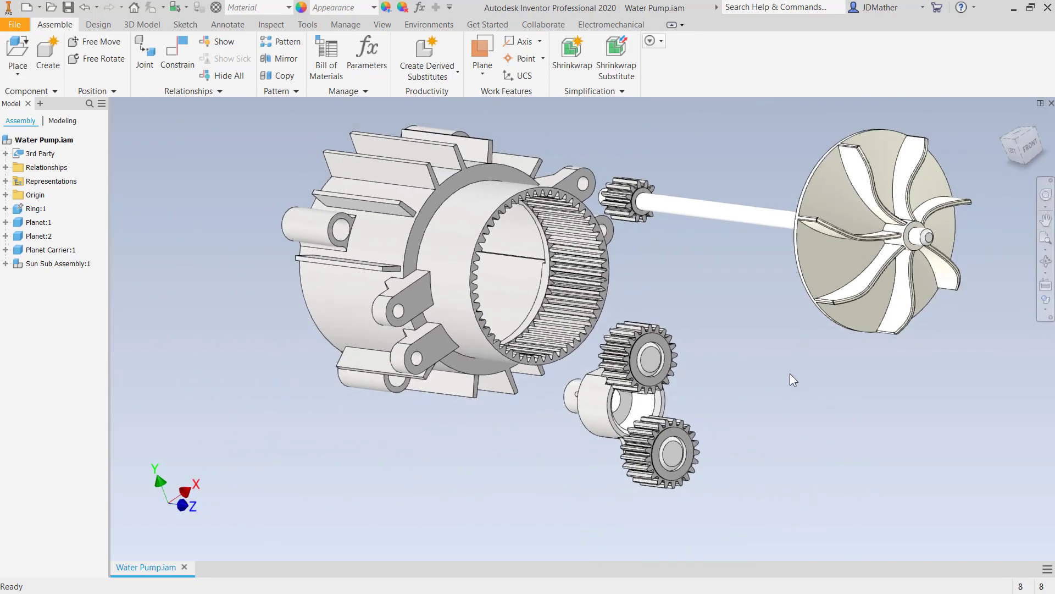
- Apply an aligned Insert constraint placing the planet carrier into the ring gear
key(c)
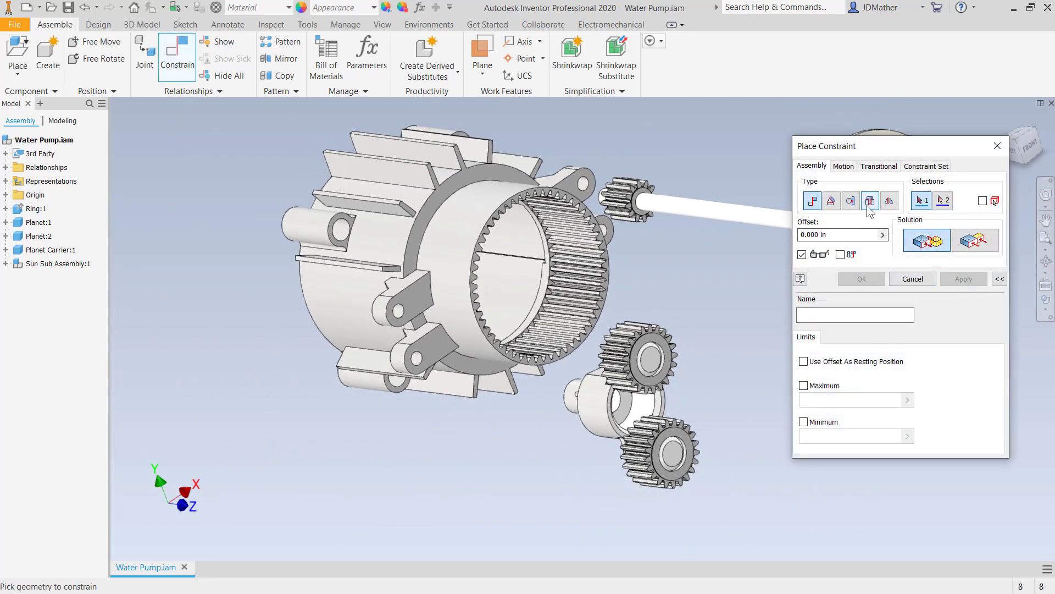
click(870, 201)
scroll(652, 415, down, 4)
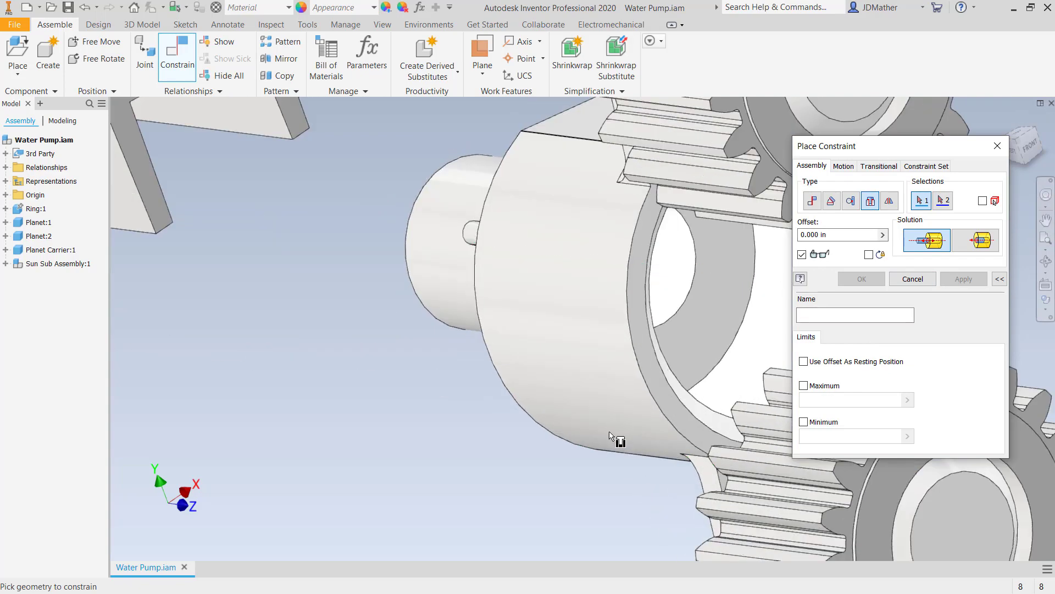
click(657, 409)
scroll(653, 434, up, 5)
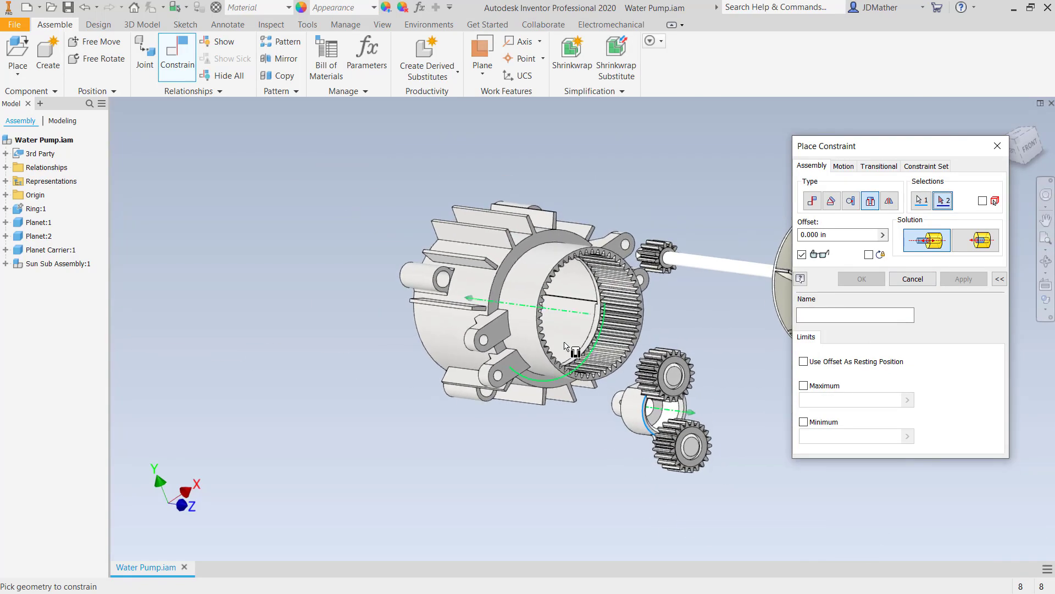
scroll(621, 440, down, 5)
click(650, 495)
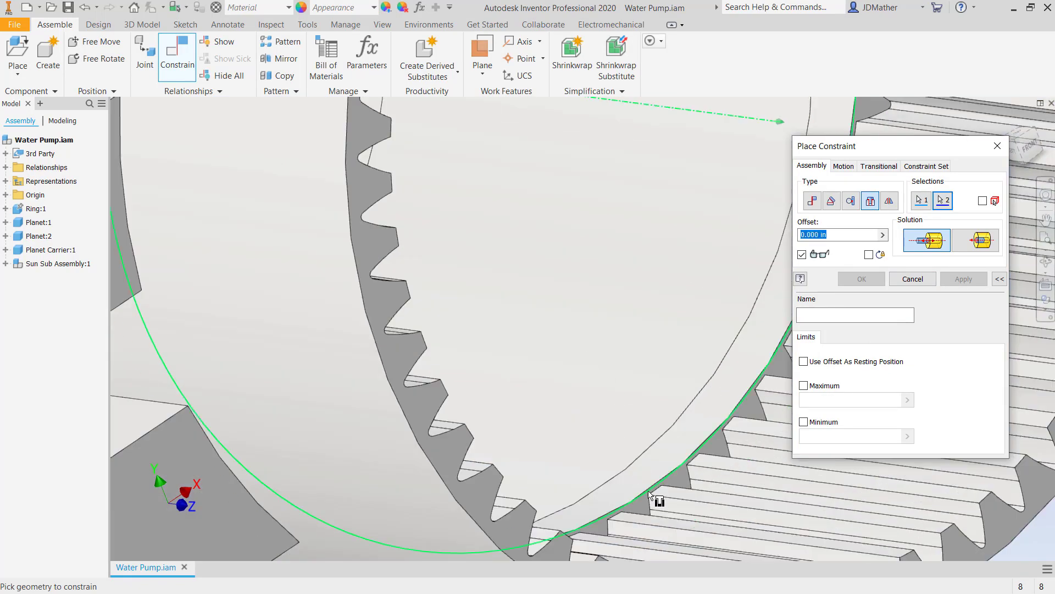
scroll(651, 495, up, 5)
middle_drag(618, 430, 549, 383)
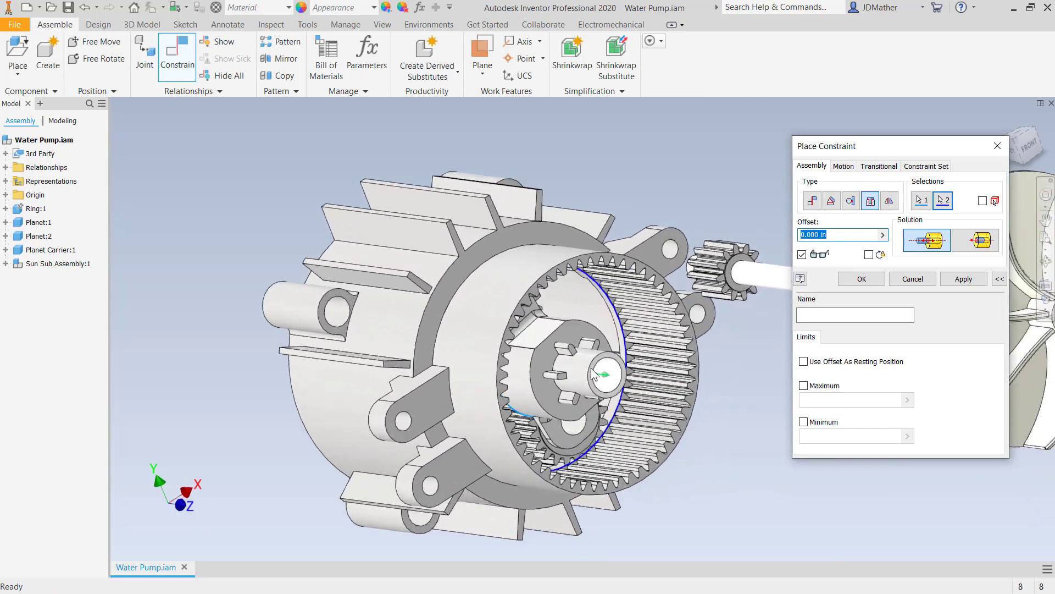
click(975, 240)
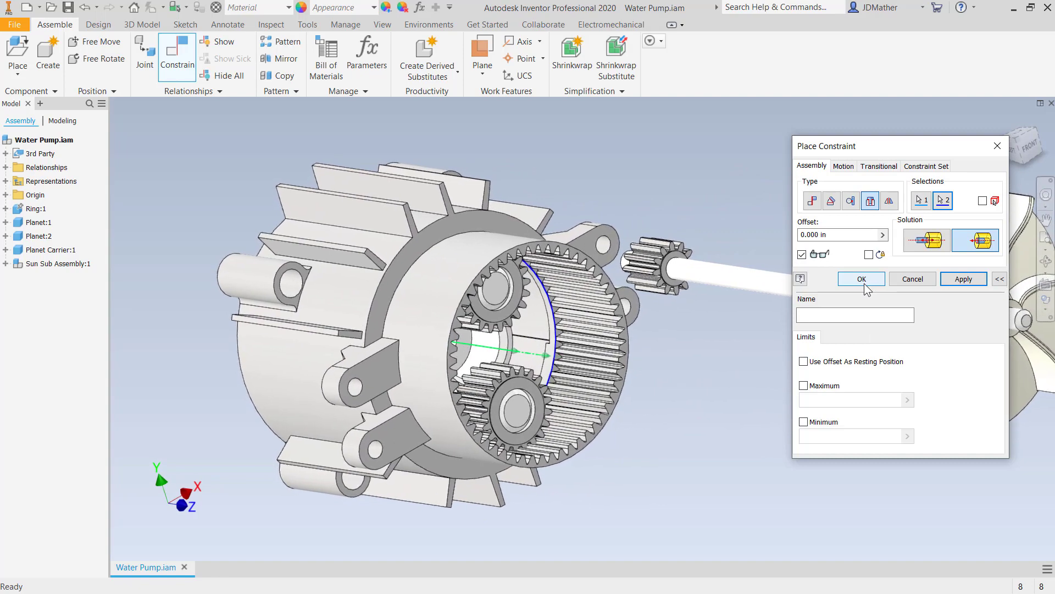
click(942, 279)
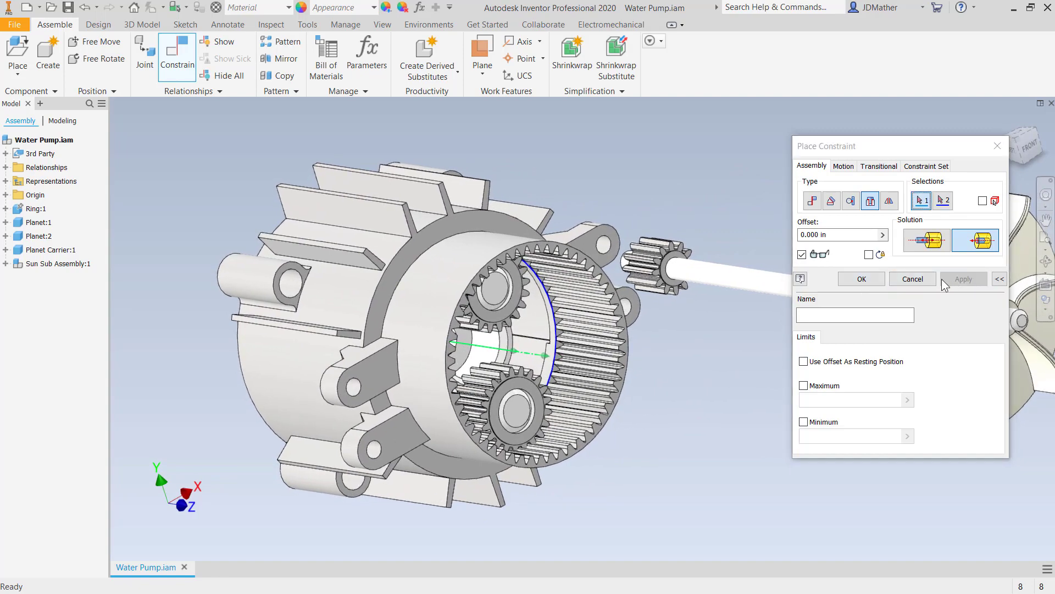
- Insert the sun gear subassembly into the centre of the planet carrier with an aligned Insert constraint
shift+middle_drag(705, 383, 682, 328)
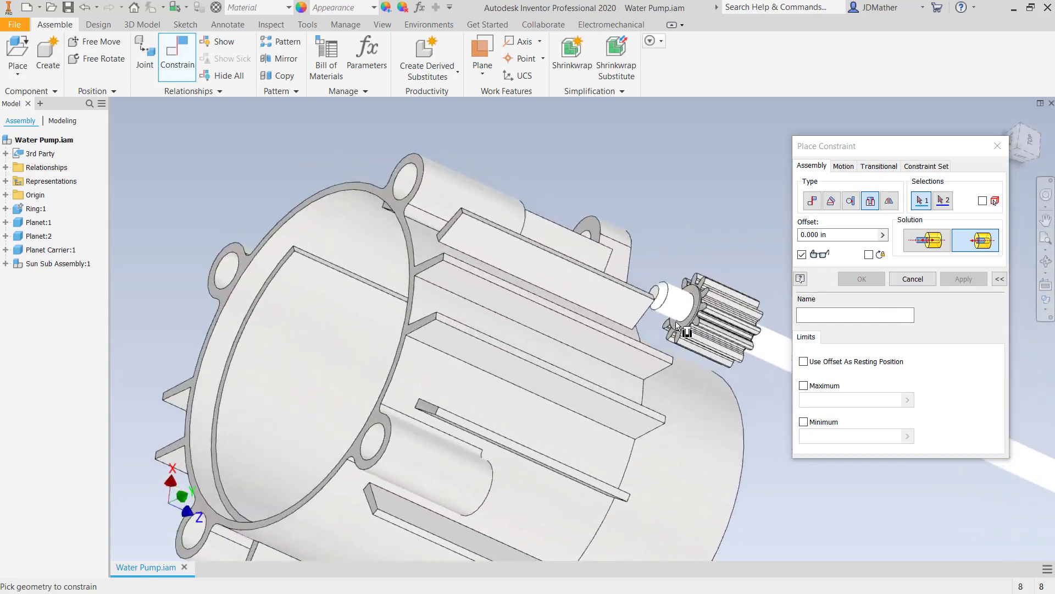
scroll(685, 325, up, 6)
click(706, 356)
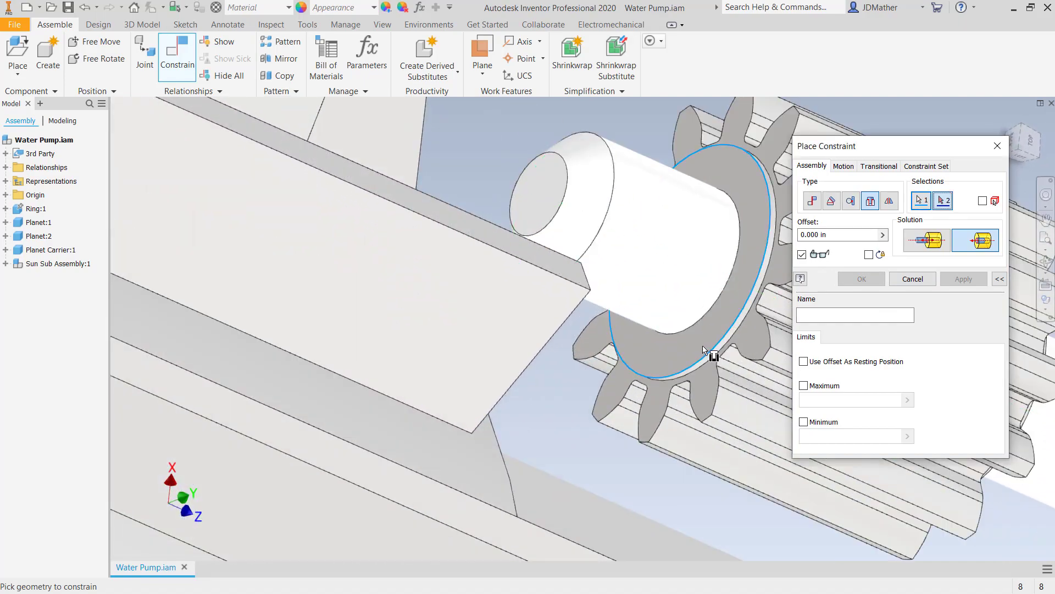
scroll(709, 356, down, 8)
scroll(606, 412, up, 7)
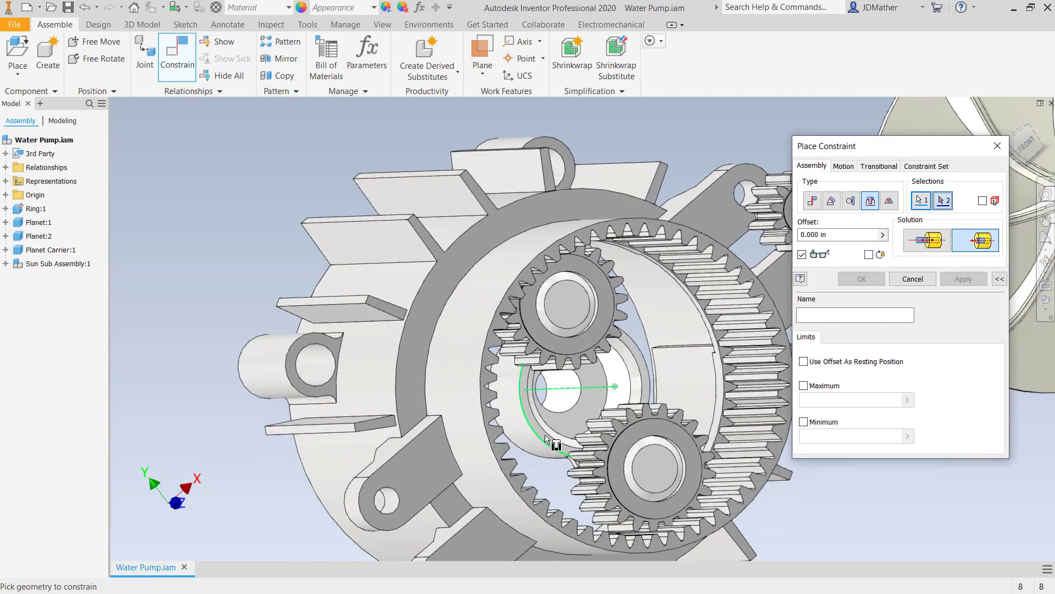
click(542, 439)
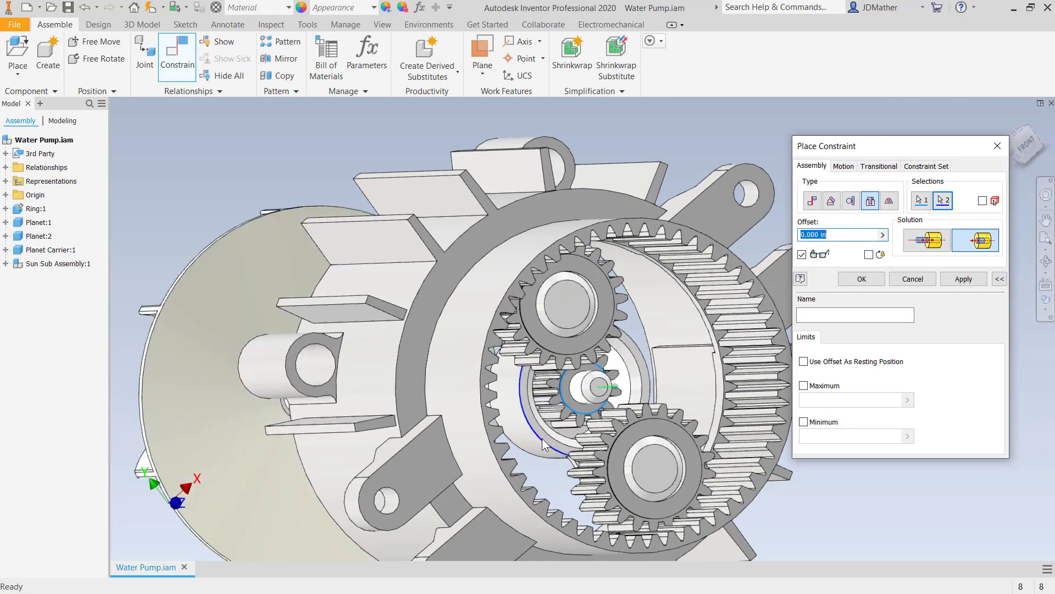
click(928, 240)
shift+middle_drag(632, 385, 688, 407)
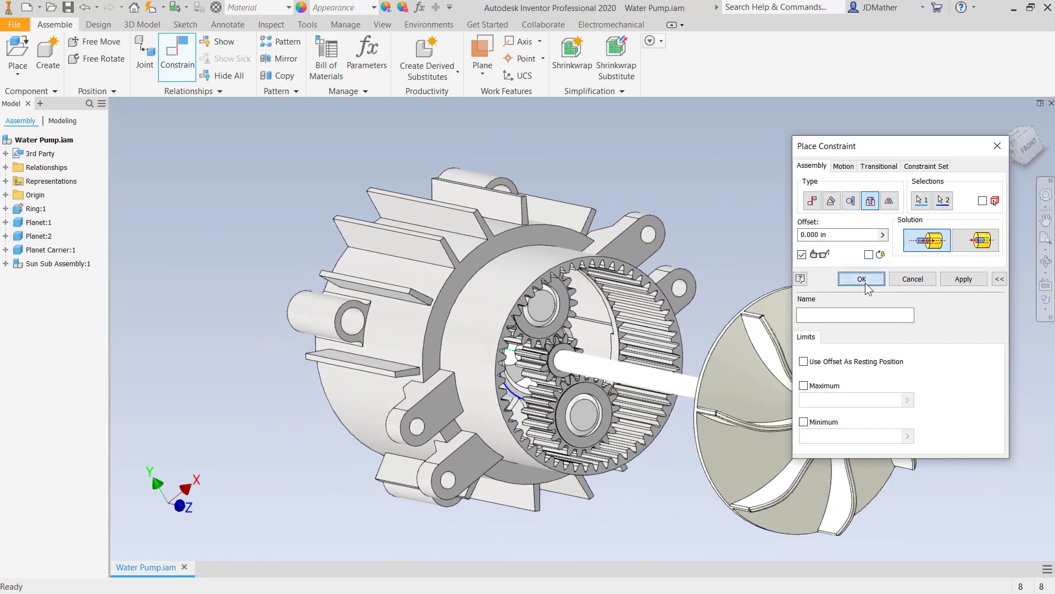
click(861, 279)
scroll(768, 249, down, 3)
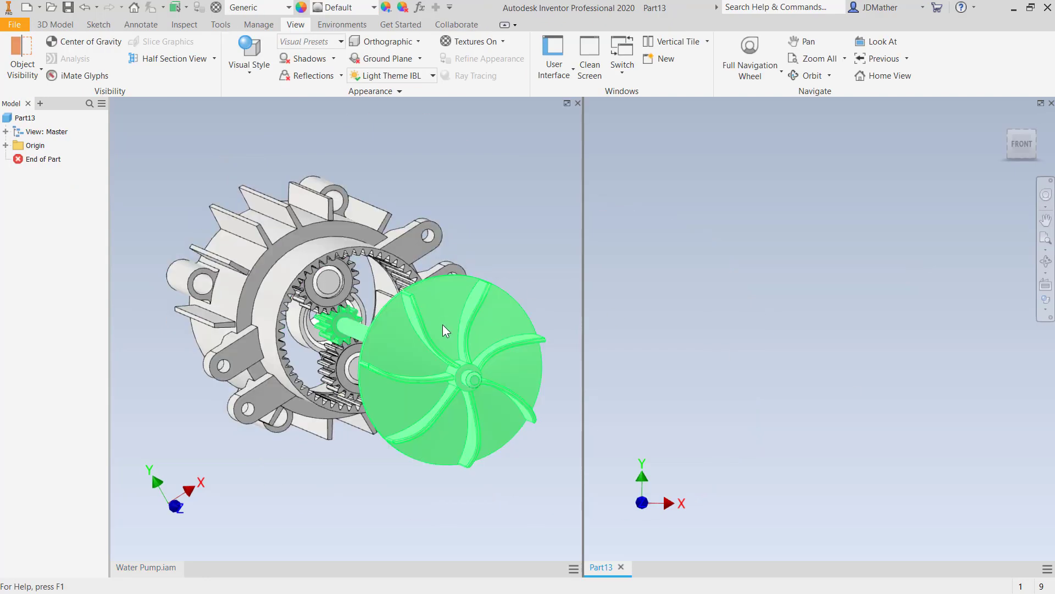
- Switch to part selection priority and hide the impeller, removing the design view associativity
right_click(509, 218)
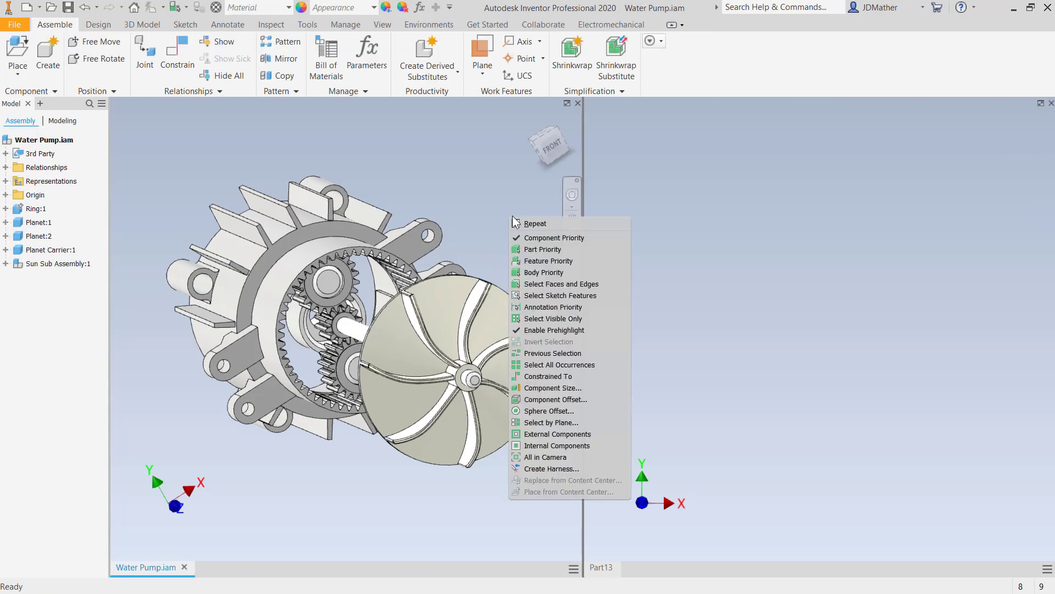
click(530, 250)
right_click(494, 310)
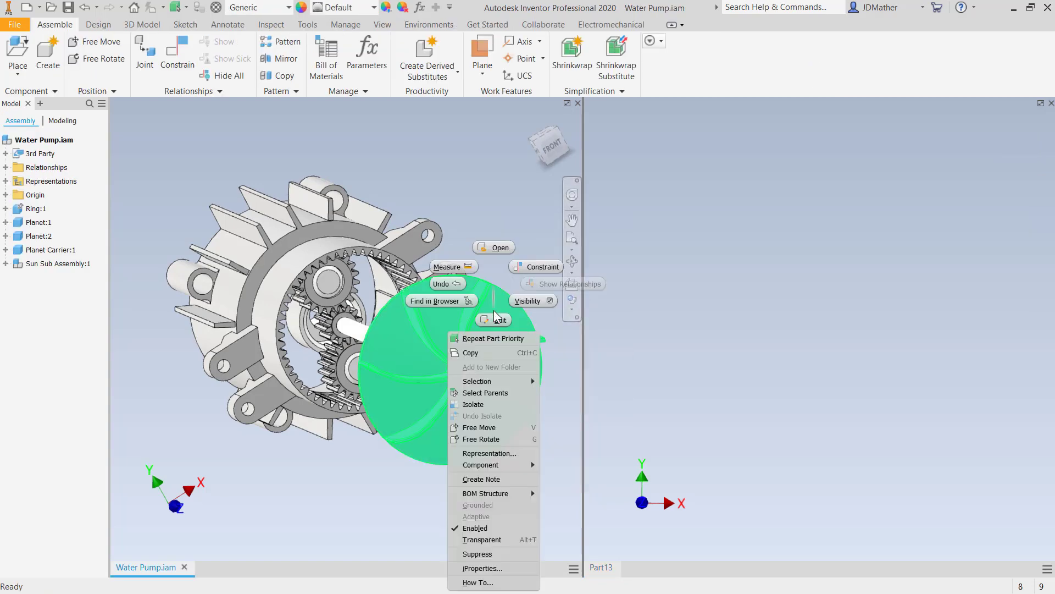
click(527, 301)
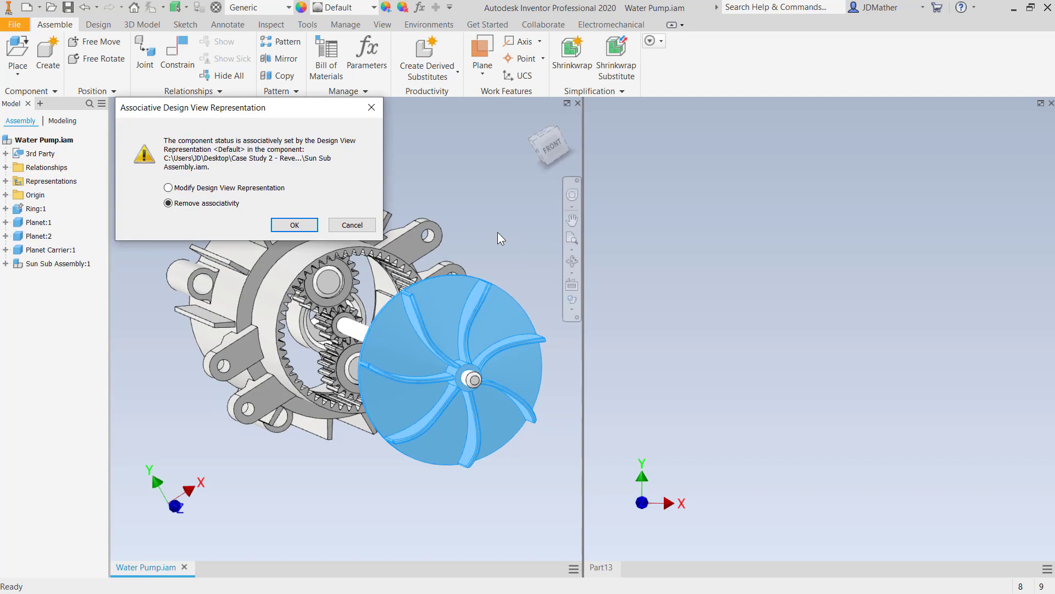
click(312, 230)
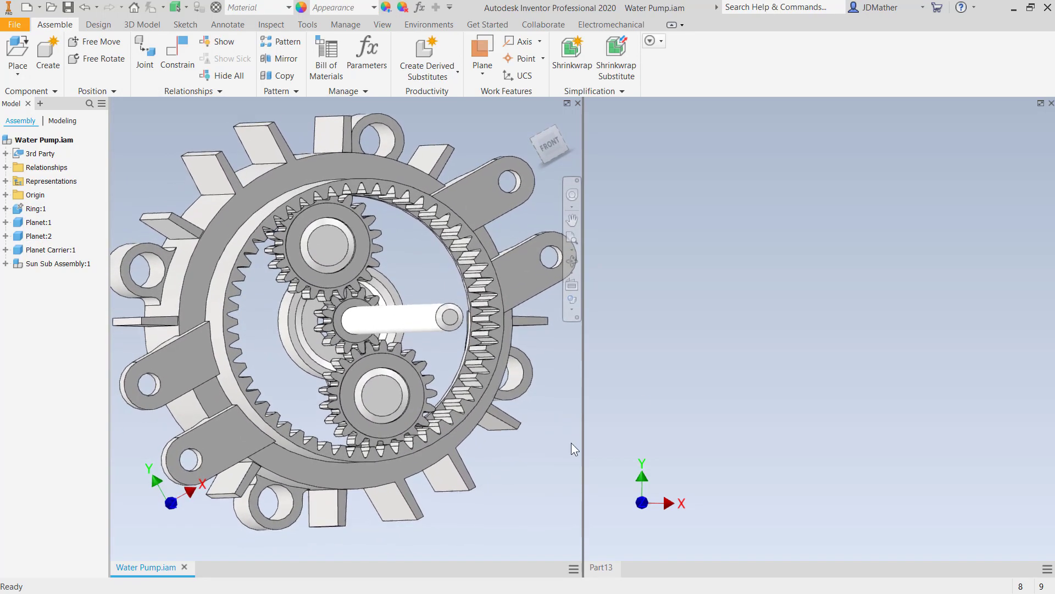
- Start a 2D sketch on an origin plane in the new part Part13
click(764, 288)
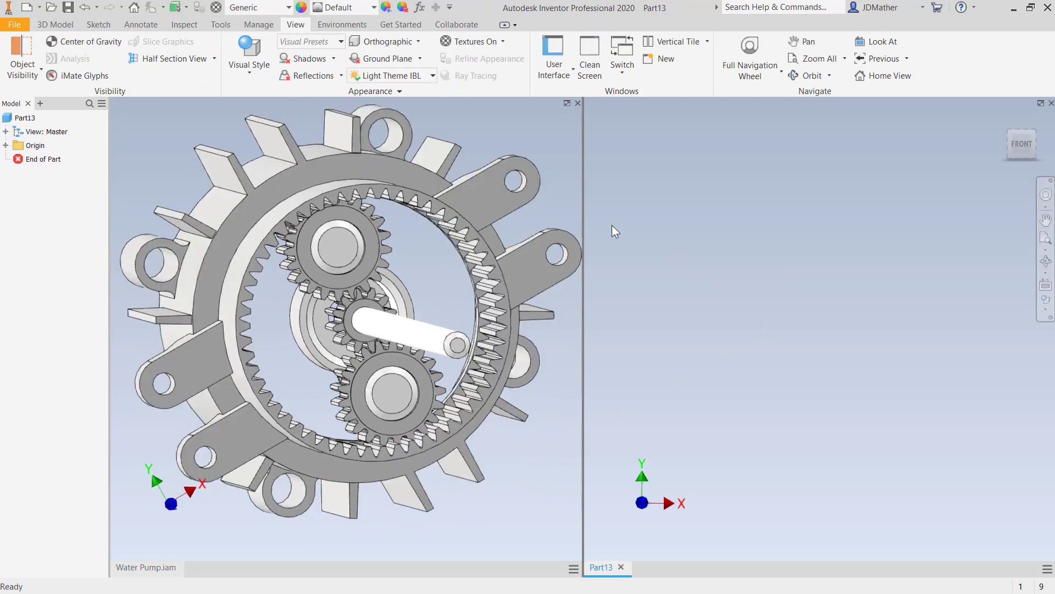
click(107, 26)
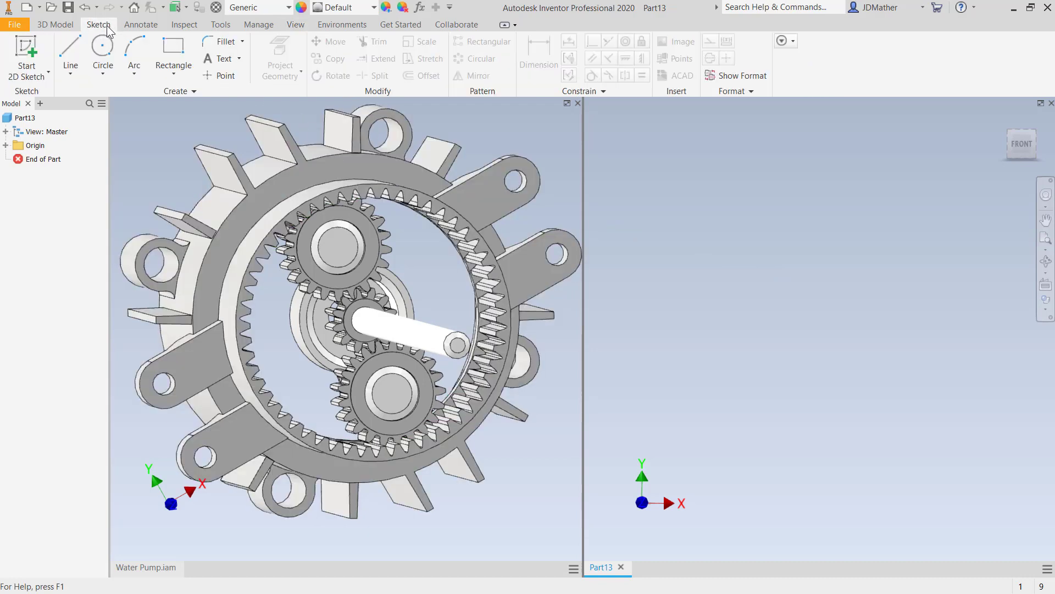
click(28, 44)
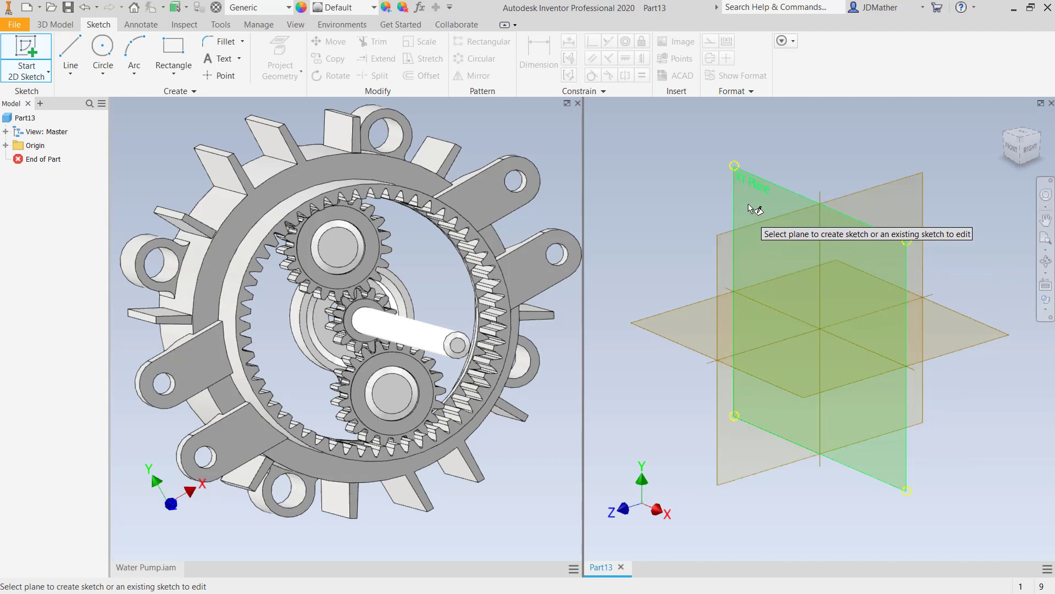
click(758, 201)
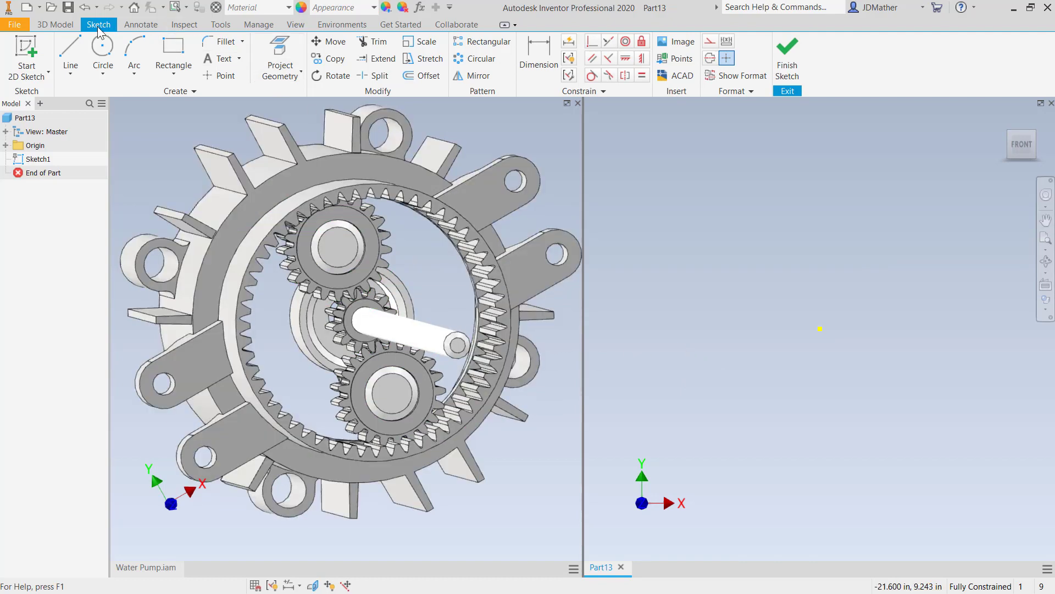
- Sketch a circle centred on the origin and a vertical line about 7.4 in long beside it
click(103, 55)
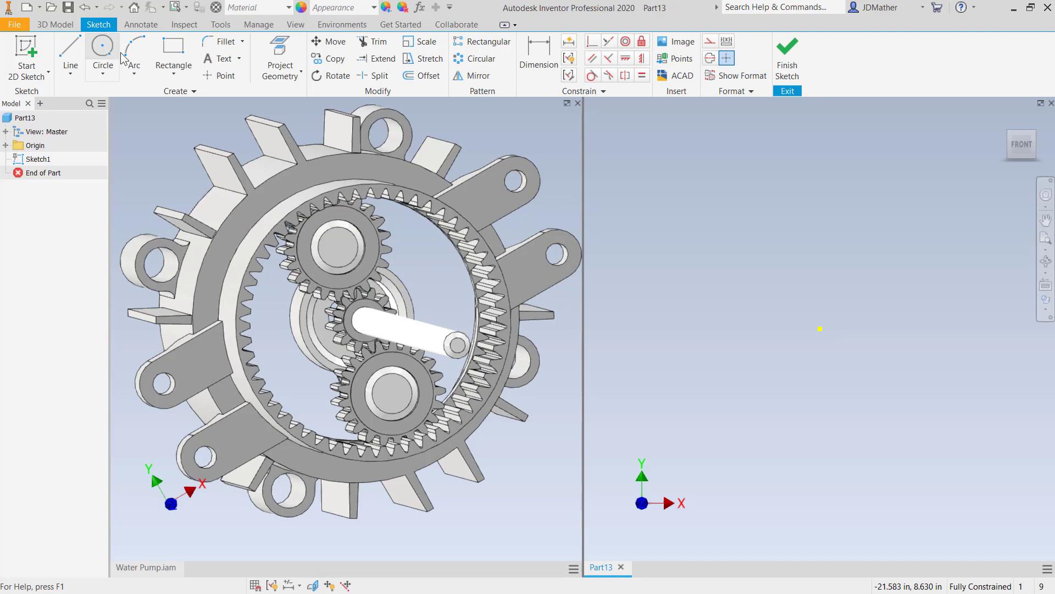
click(820, 328)
click(803, 345)
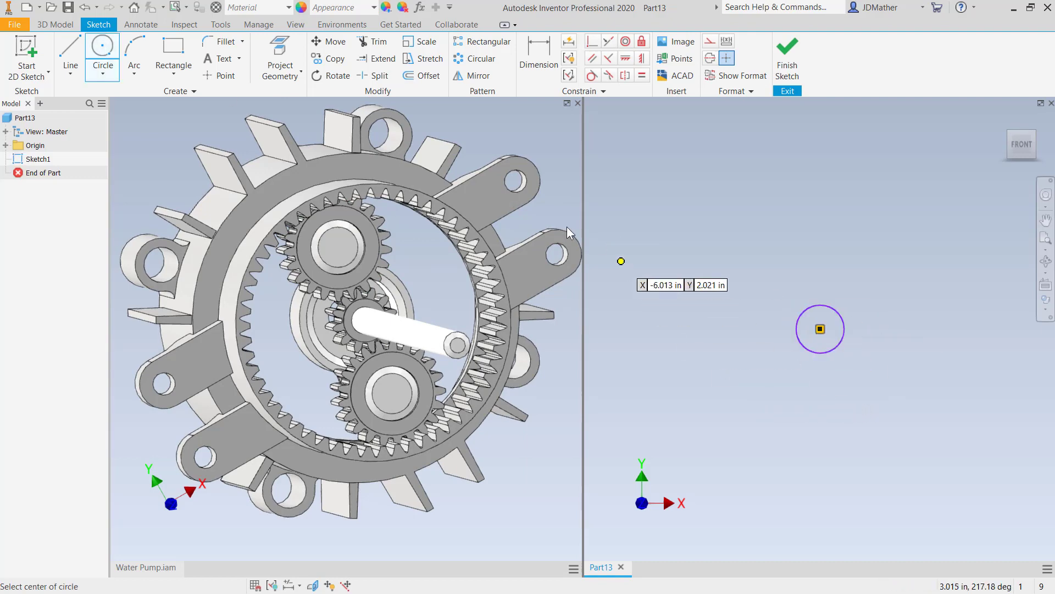
click(71, 55)
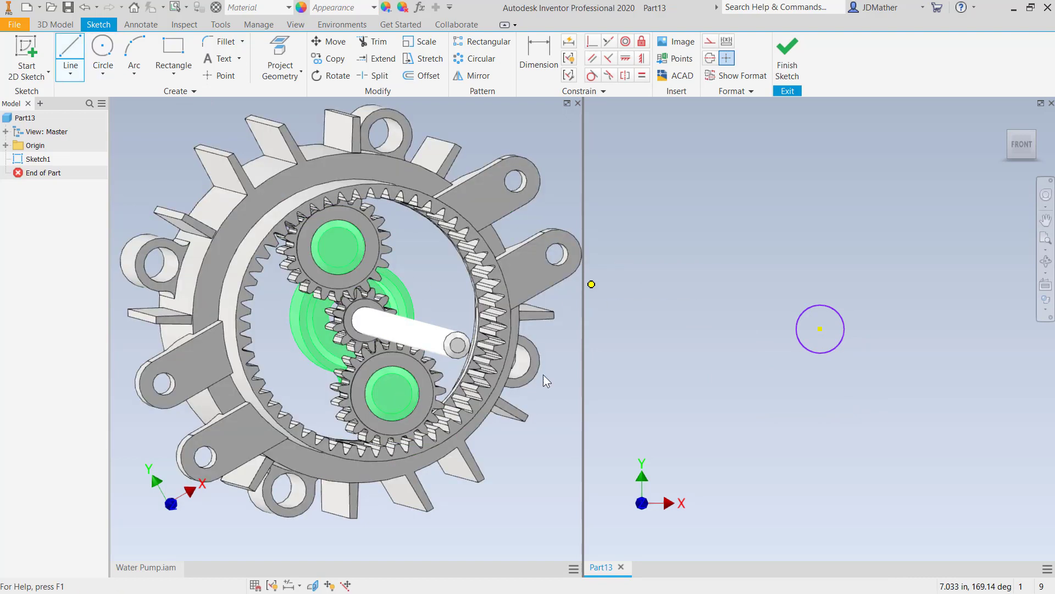
click(774, 197)
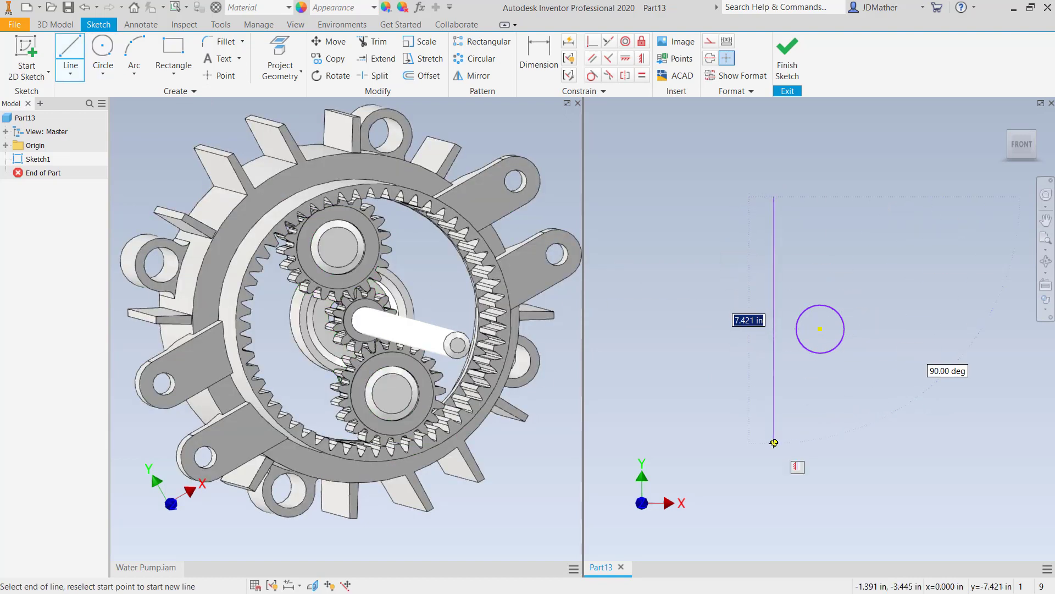
click(775, 443)
right_click(775, 443)
click(819, 444)
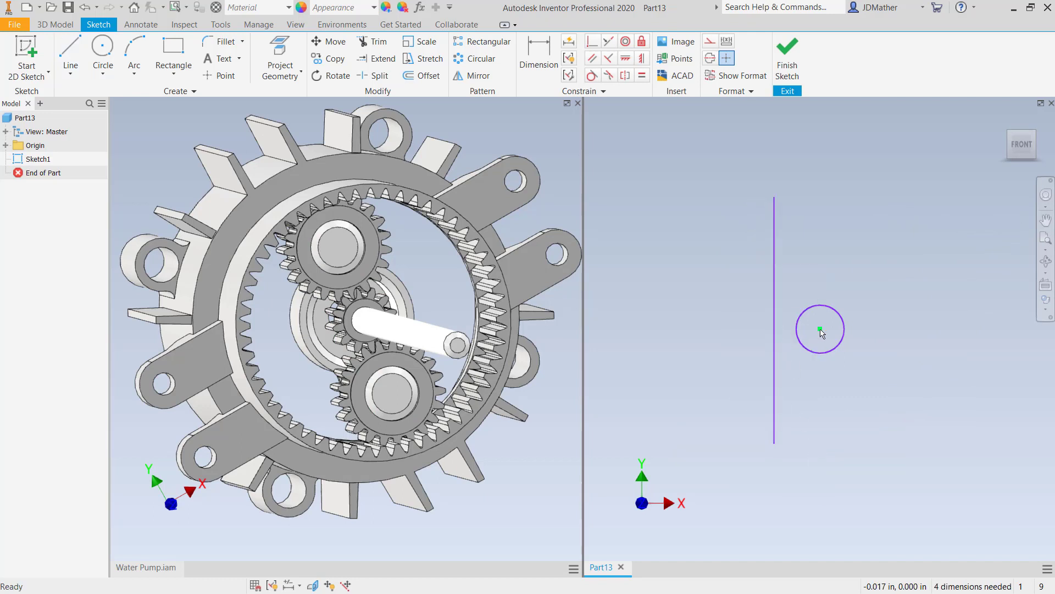
- Make the vertical line's midpoint coincident with the circle's centre
click(592, 41)
click(776, 337)
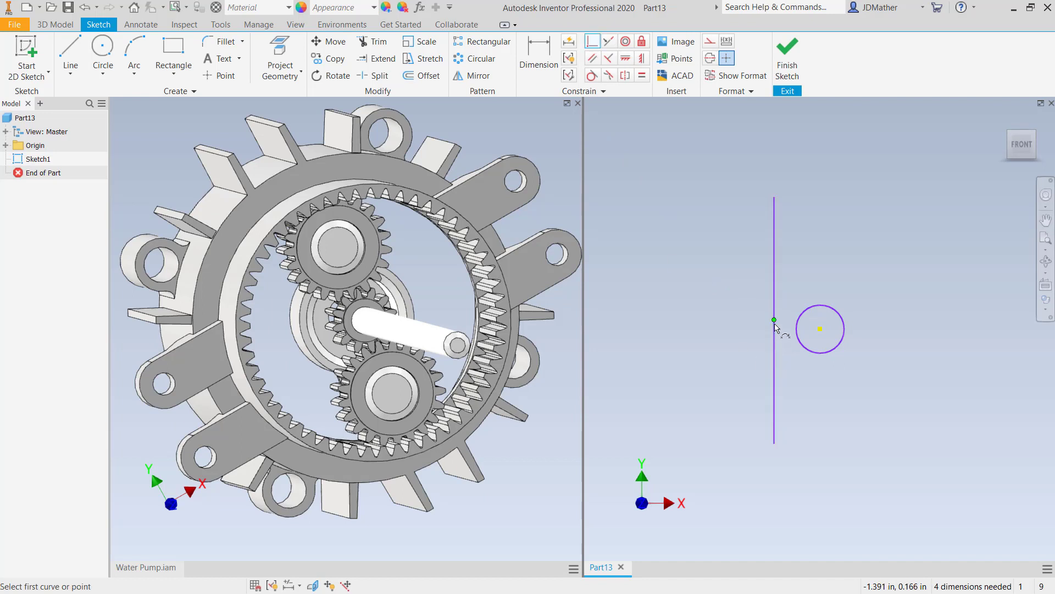
click(821, 329)
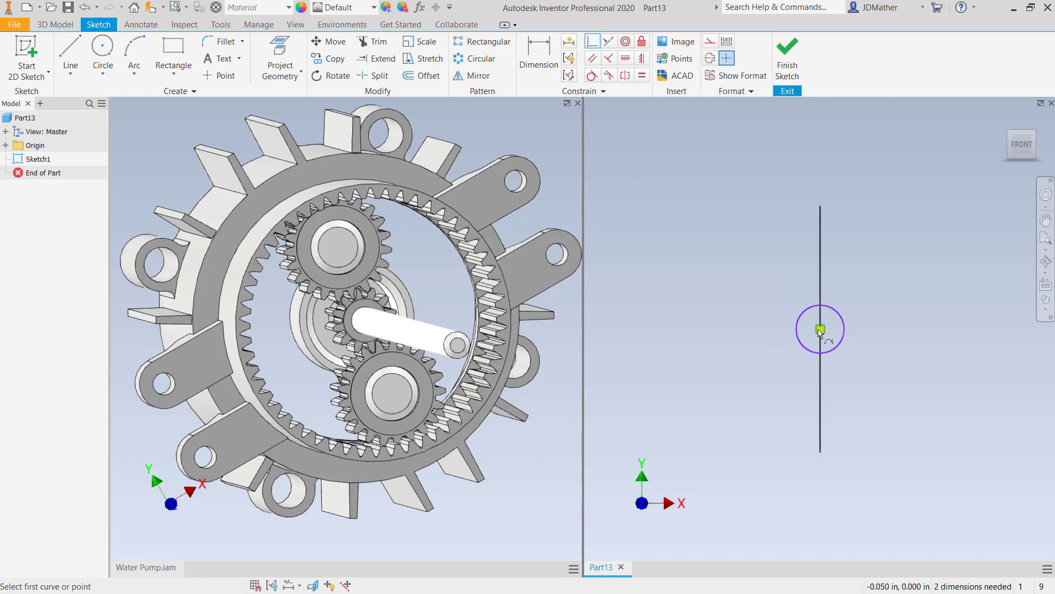
right_click(703, 318)
click(740, 318)
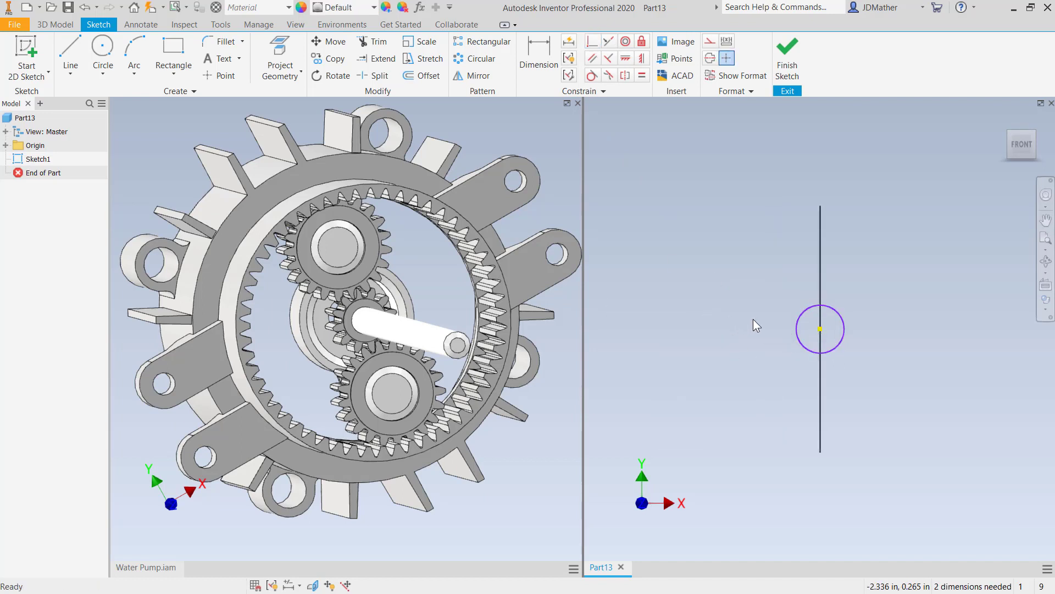
- Undo and redo the coincident constraint between the line and the circle
right_click(822, 279)
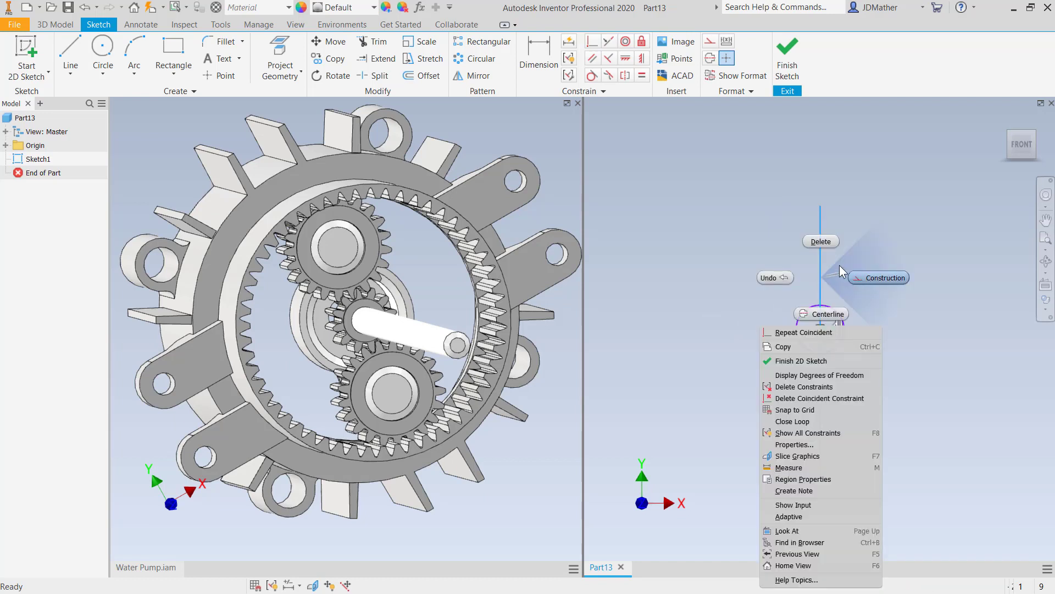
click(723, 267)
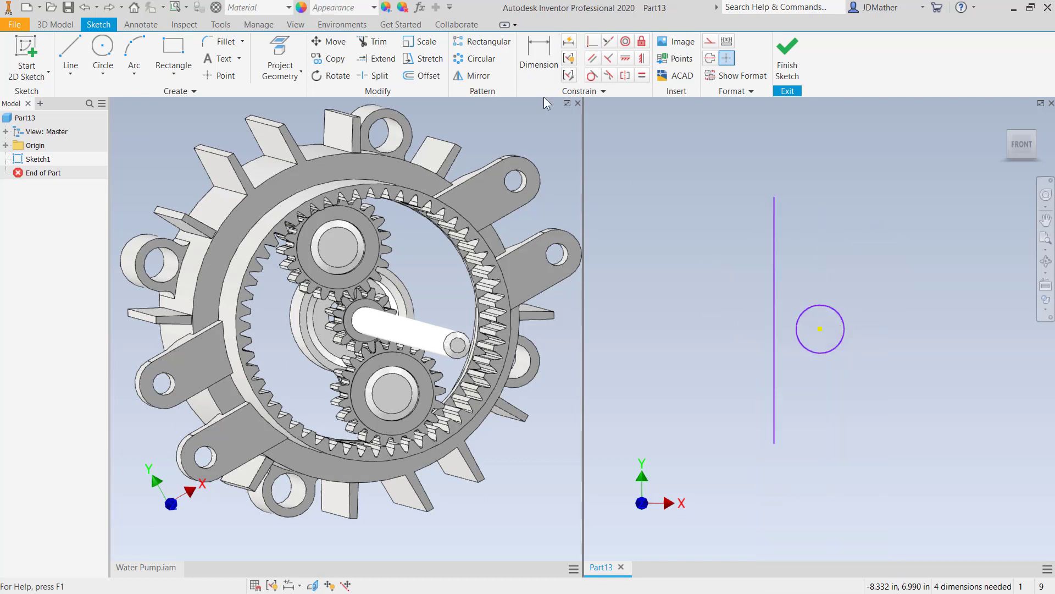
click(110, 7)
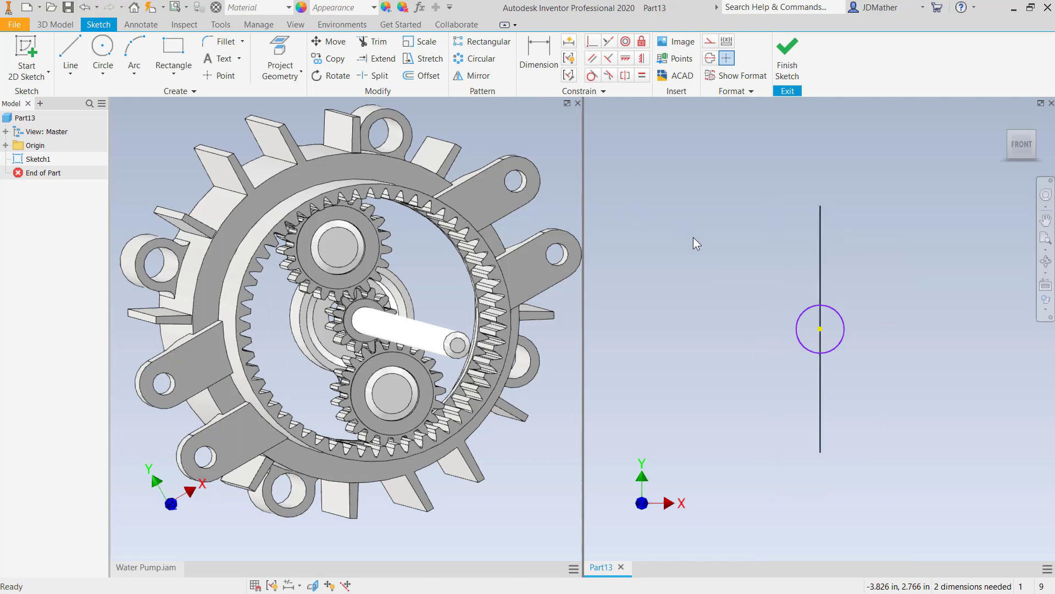
- Sketch circles centred on the top and bottom endpoints of the vertical line
click(103, 48)
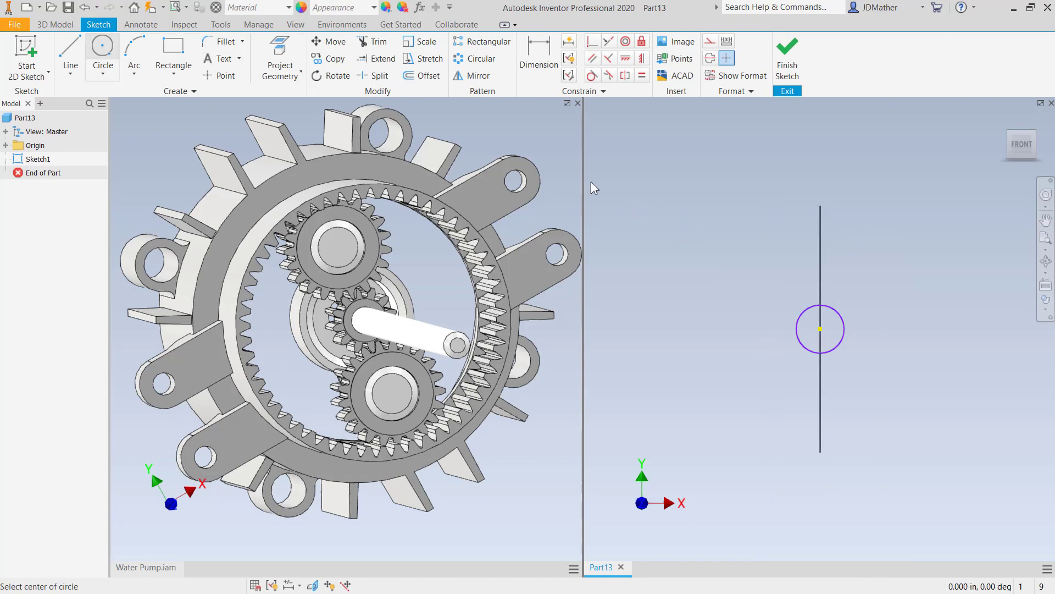
click(820, 206)
click(800, 234)
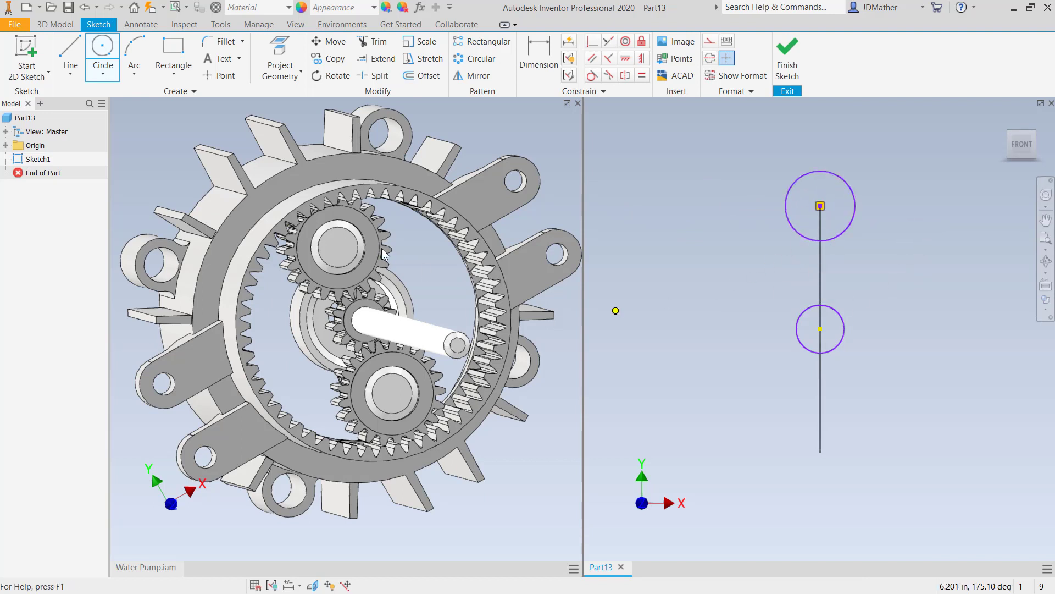
click(820, 452)
click(802, 485)
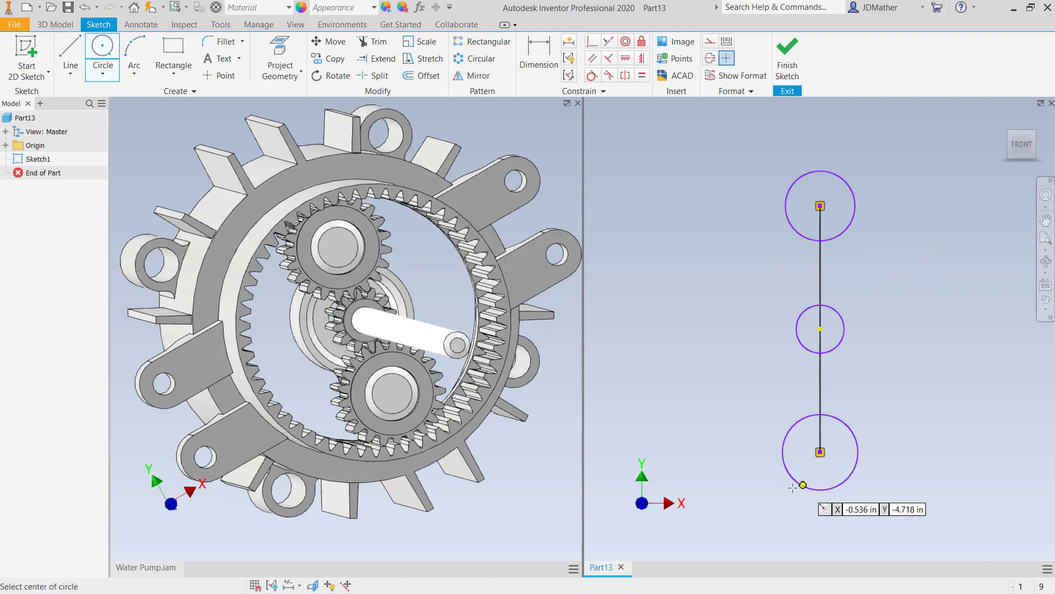
- Make the top and bottom circles equal in size
right_click(693, 426)
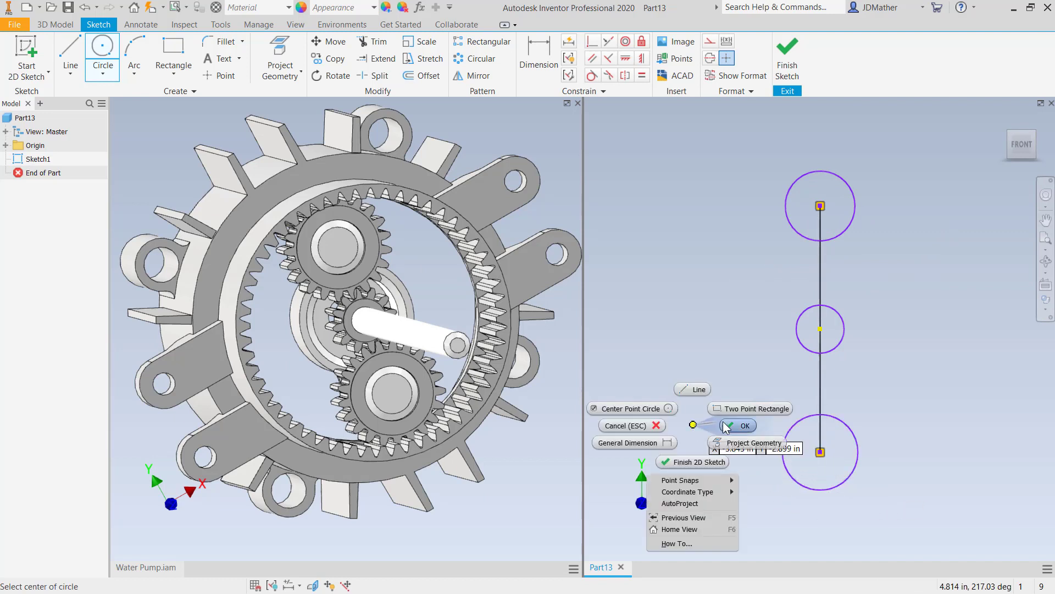
click(727, 425)
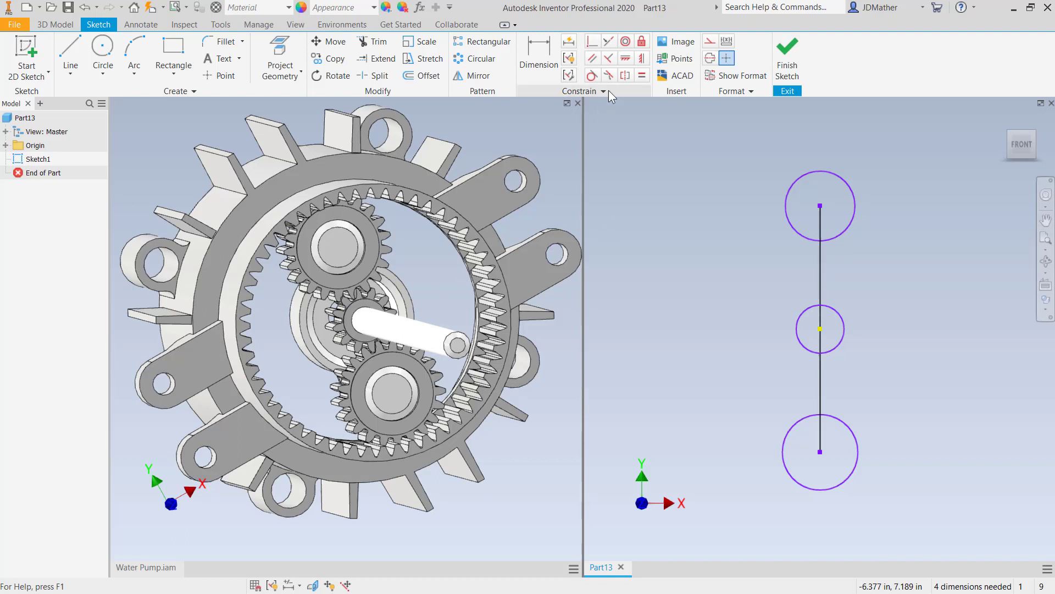
click(642, 76)
click(787, 216)
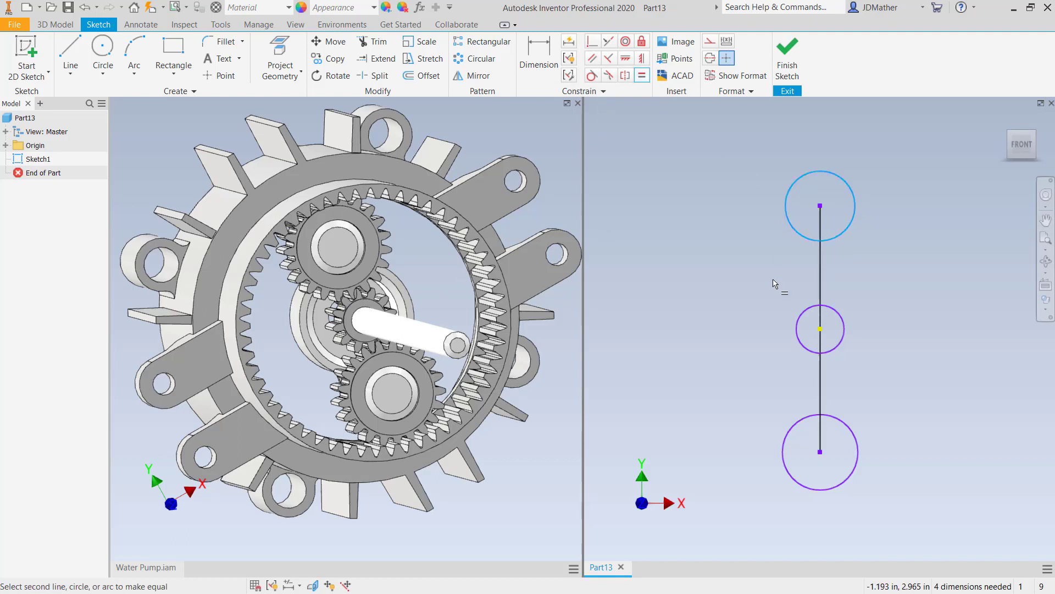
click(792, 425)
right_click(735, 384)
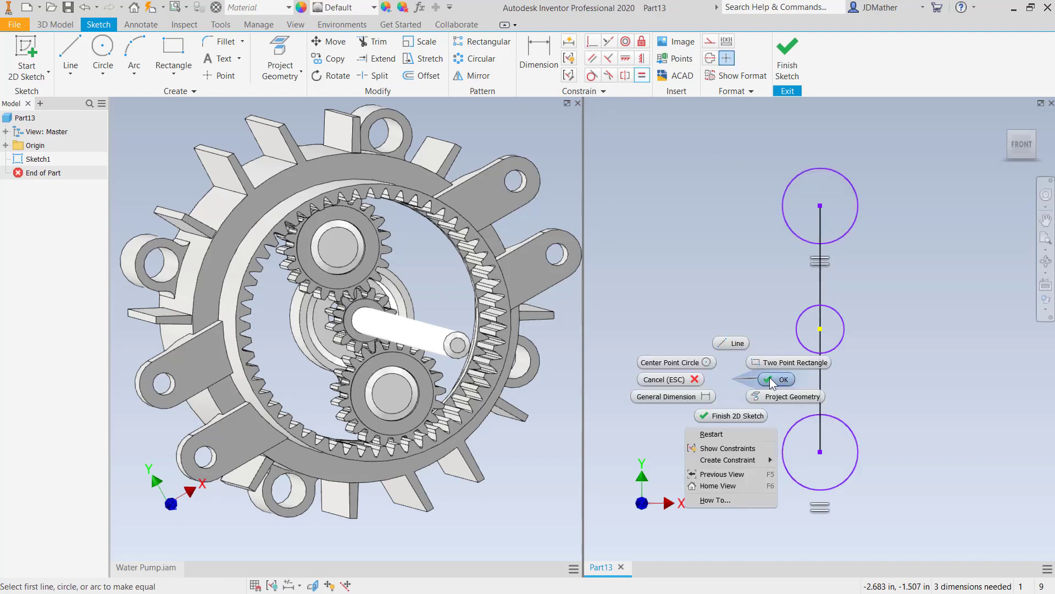
click(752, 379)
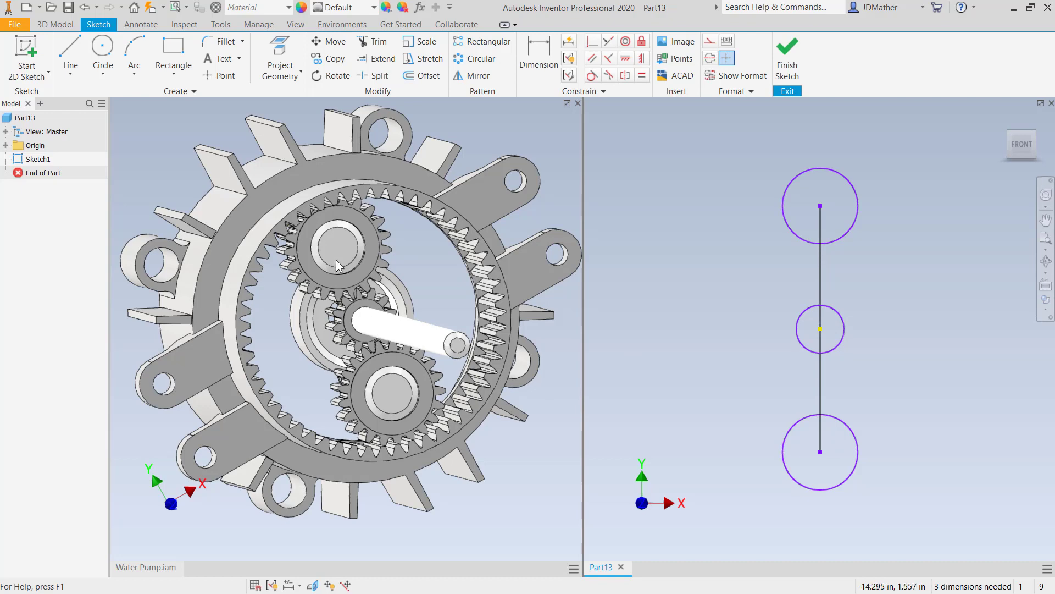
- Measure the centre distance between the two planet gear bores in the Water Pump assembly
click(451, 530)
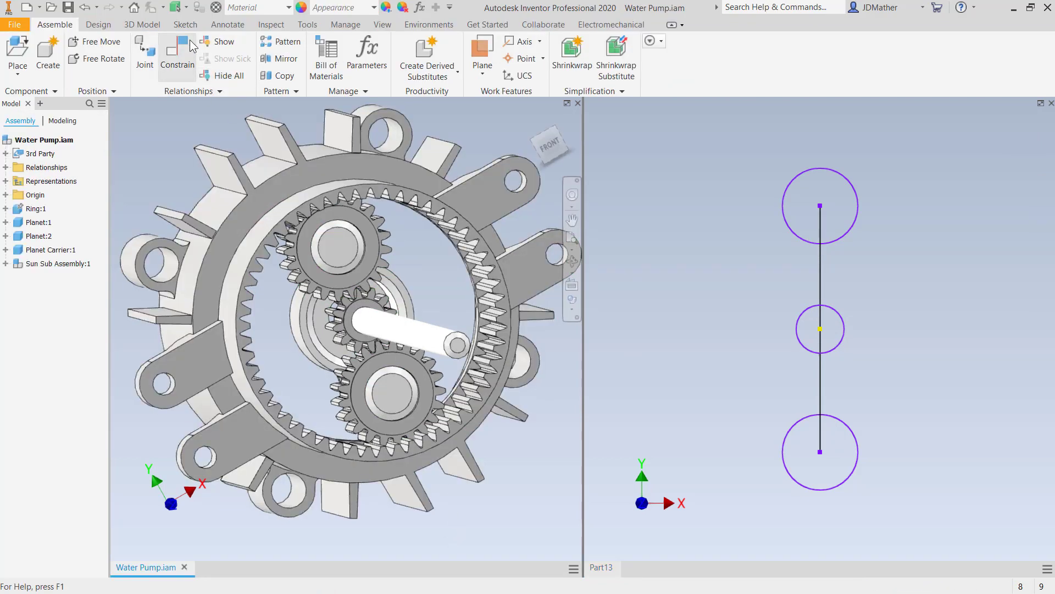
click(271, 25)
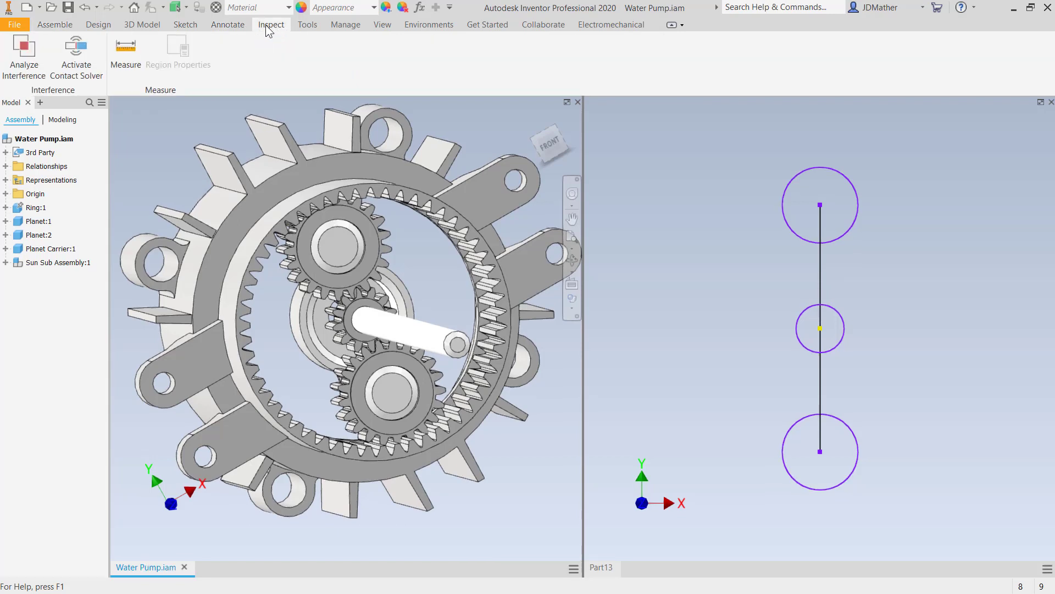
click(124, 49)
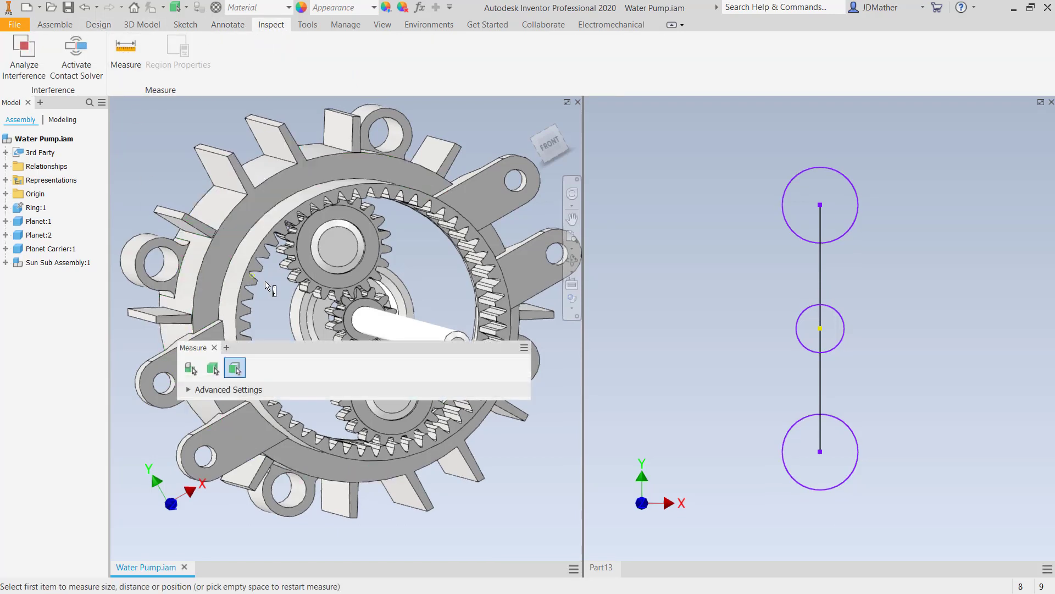
click(337, 268)
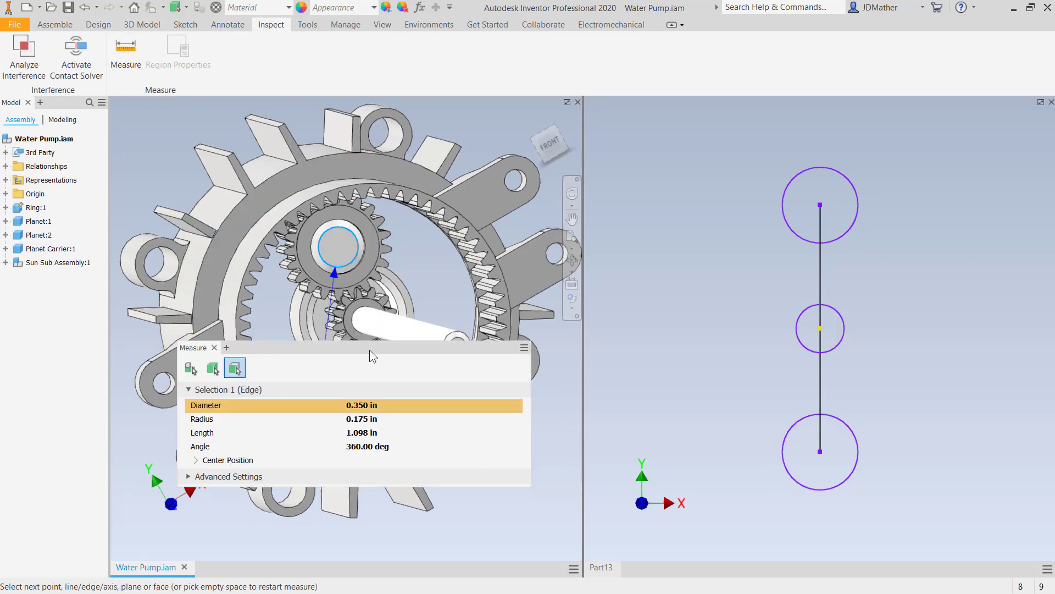
drag(368, 347, 262, 467)
click(389, 412)
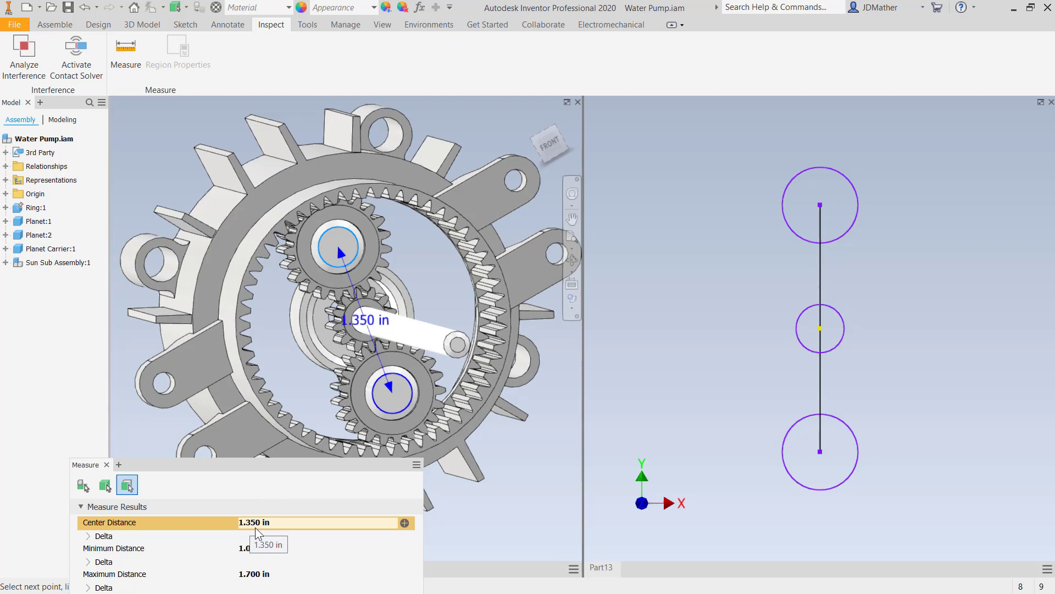
- Copy the measured centre distance value and close the Measure dialog
click(643, 243)
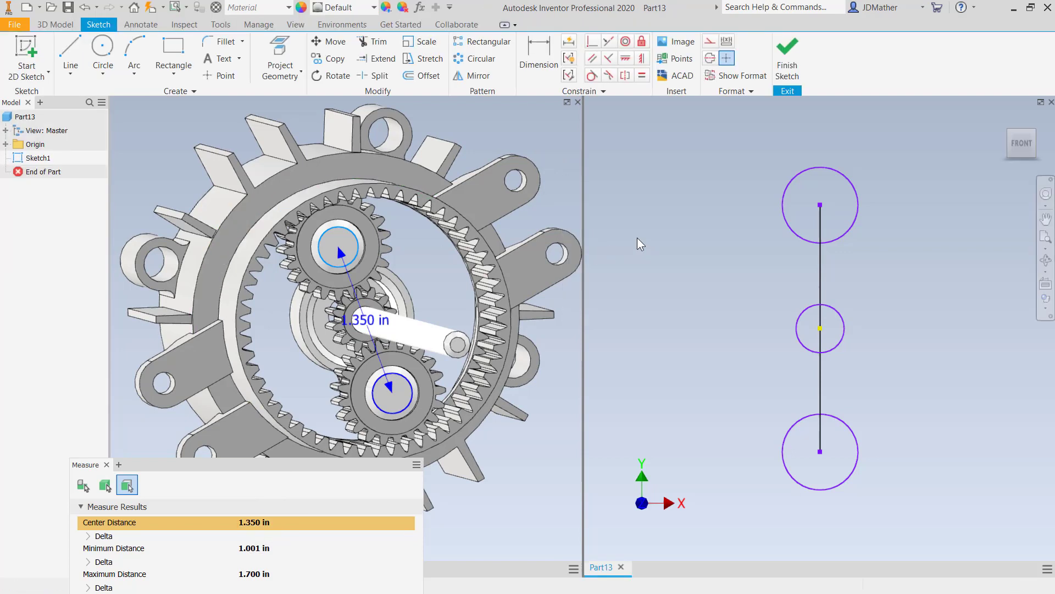
right_click(278, 520)
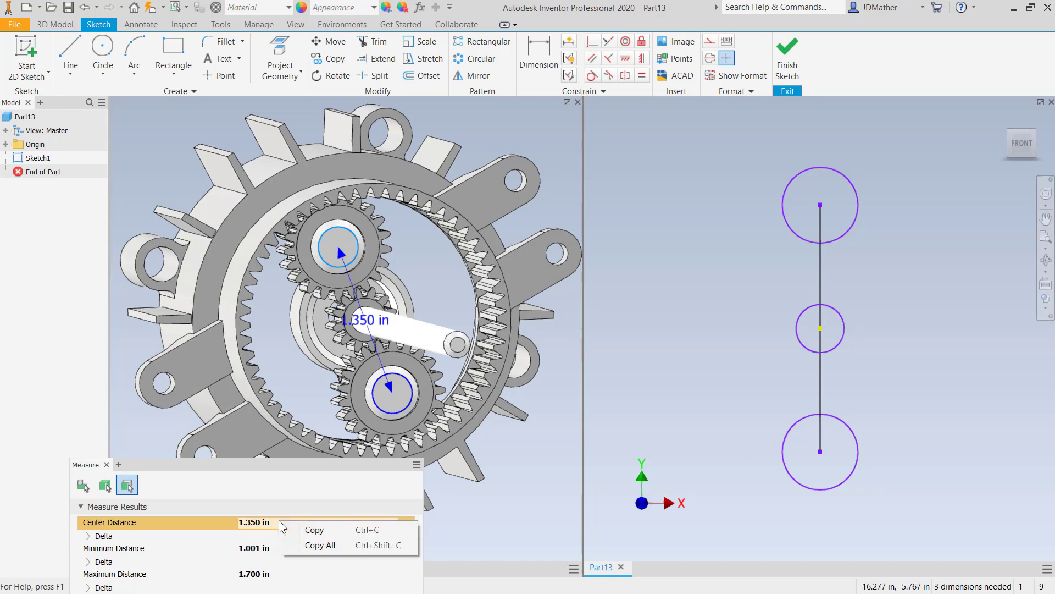
click(298, 529)
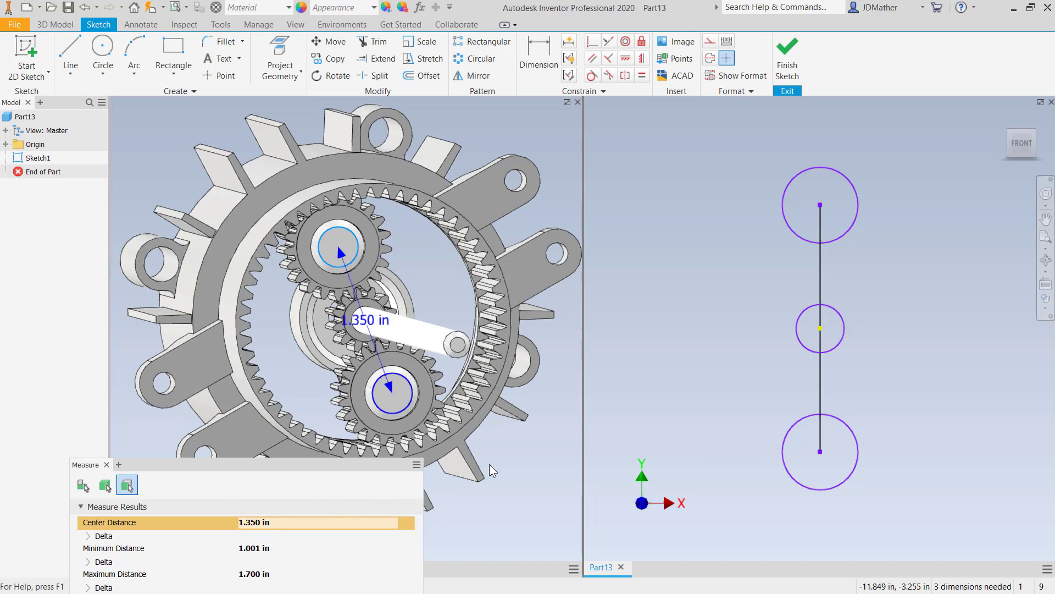
click(109, 465)
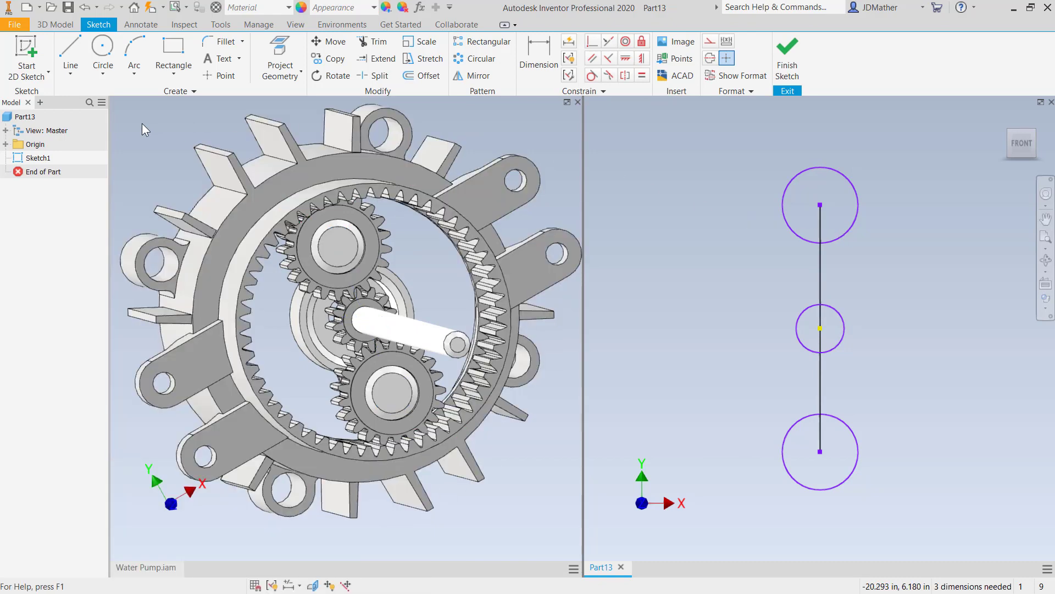
- Dimension the vertical line's length as Known_Distance=1.350 in
click(539, 55)
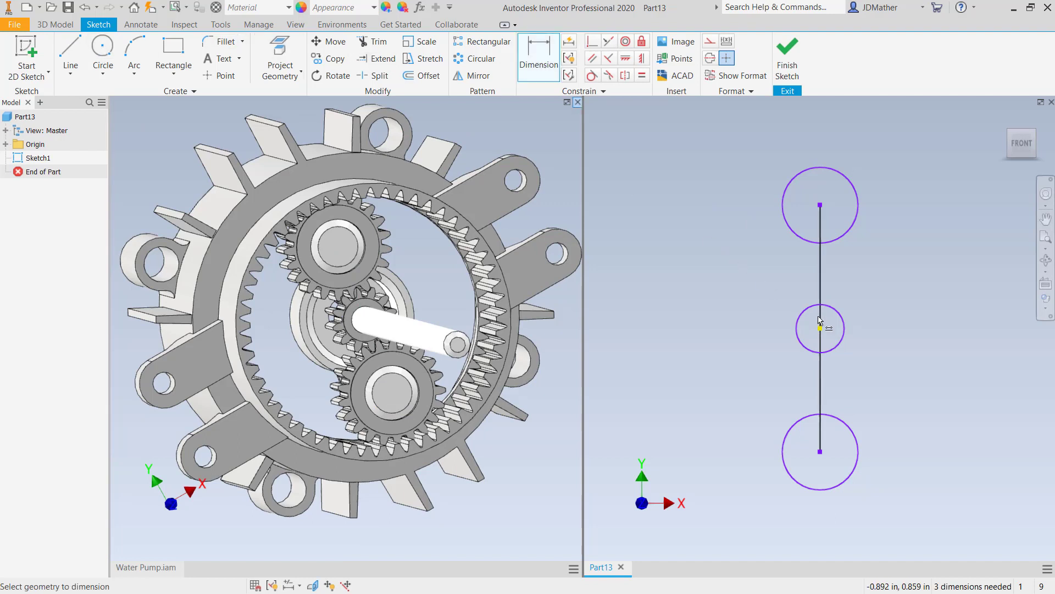
click(827, 295)
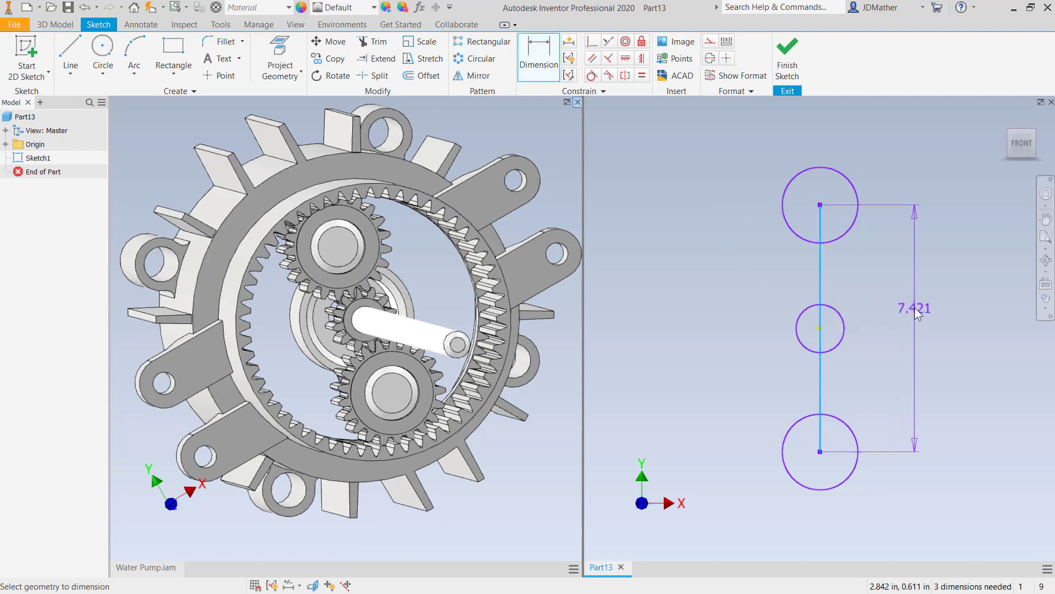
click(915, 308)
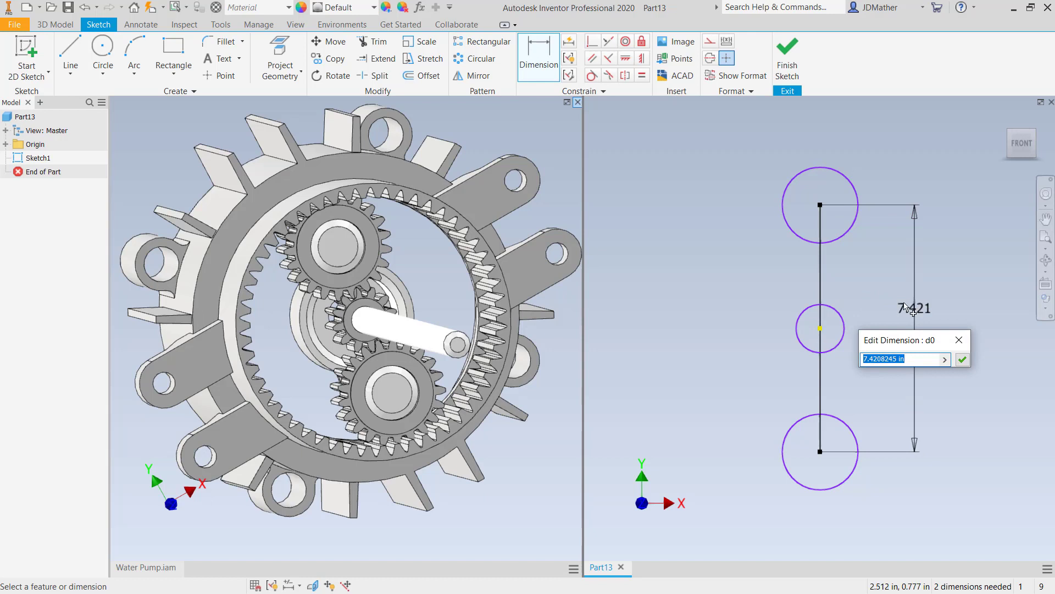
text(k)
text(nown_Distance)
text(=)
text(1.350 in)
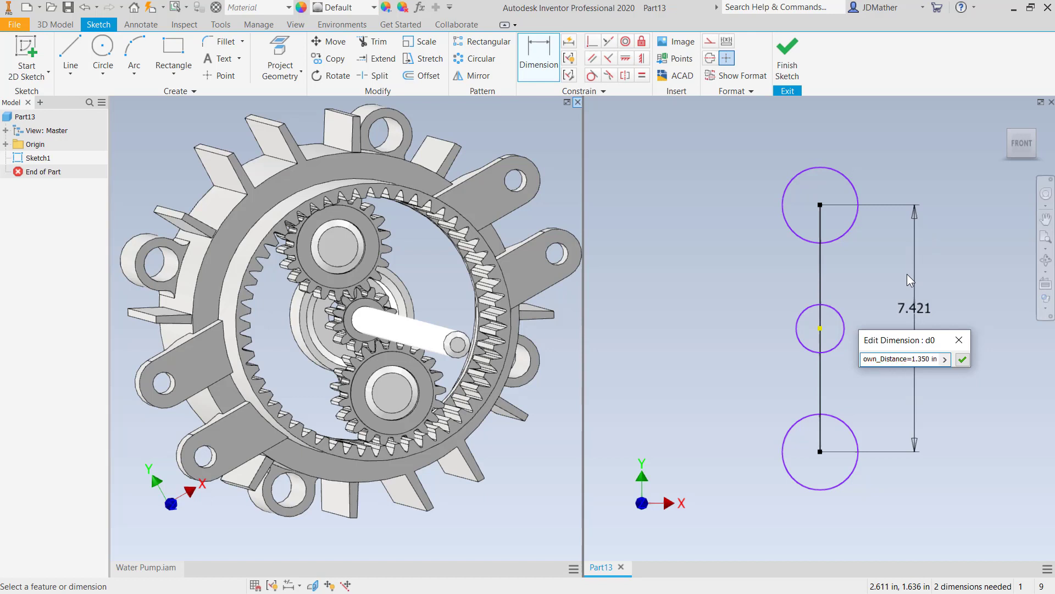
click(962, 359)
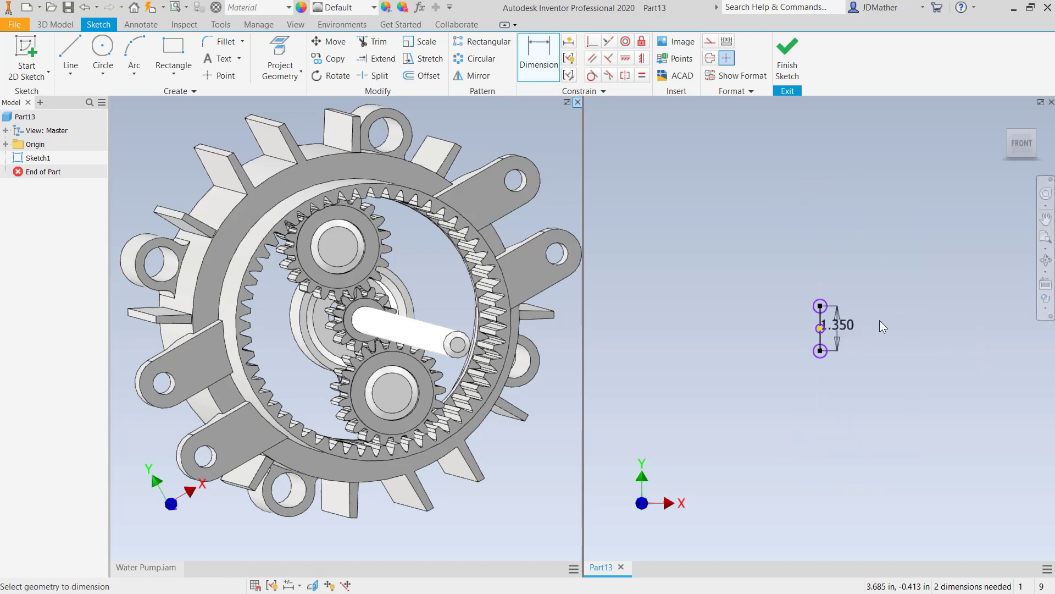
scroll(821, 325, down, 6)
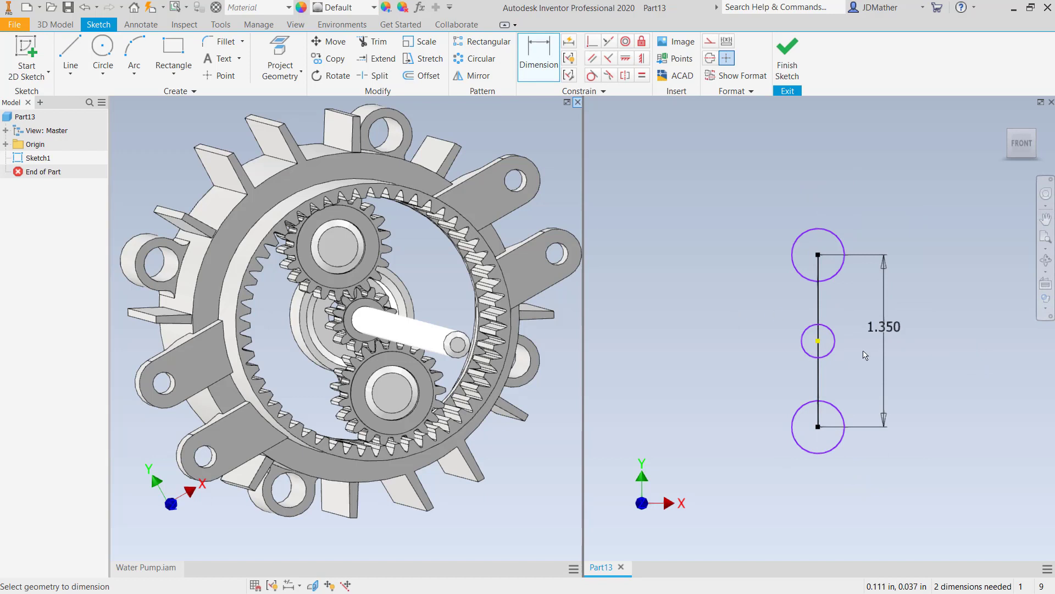
double_click(884, 327)
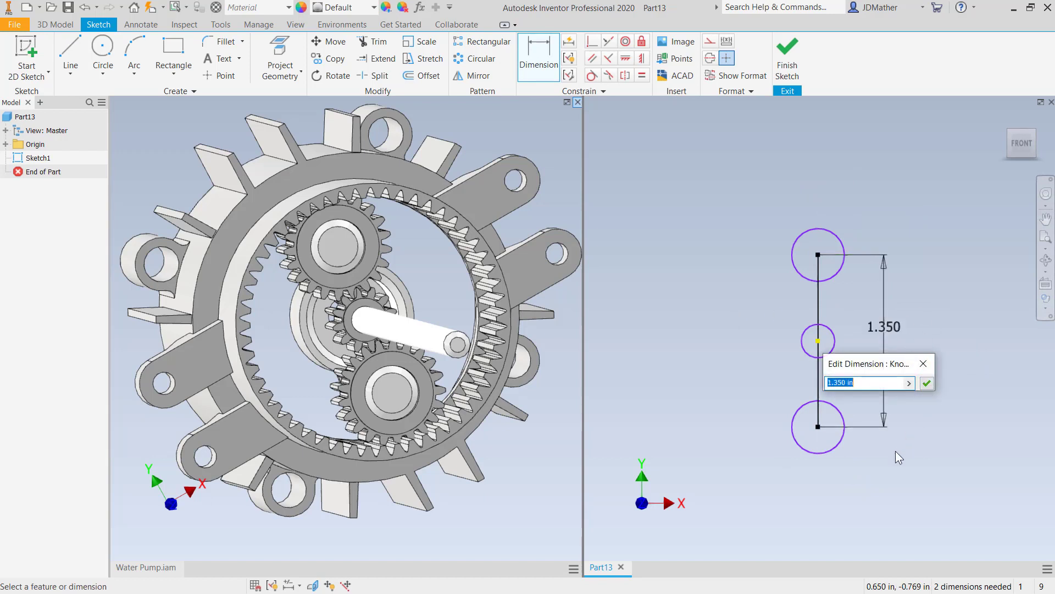
key(Escape)
key(Escape)
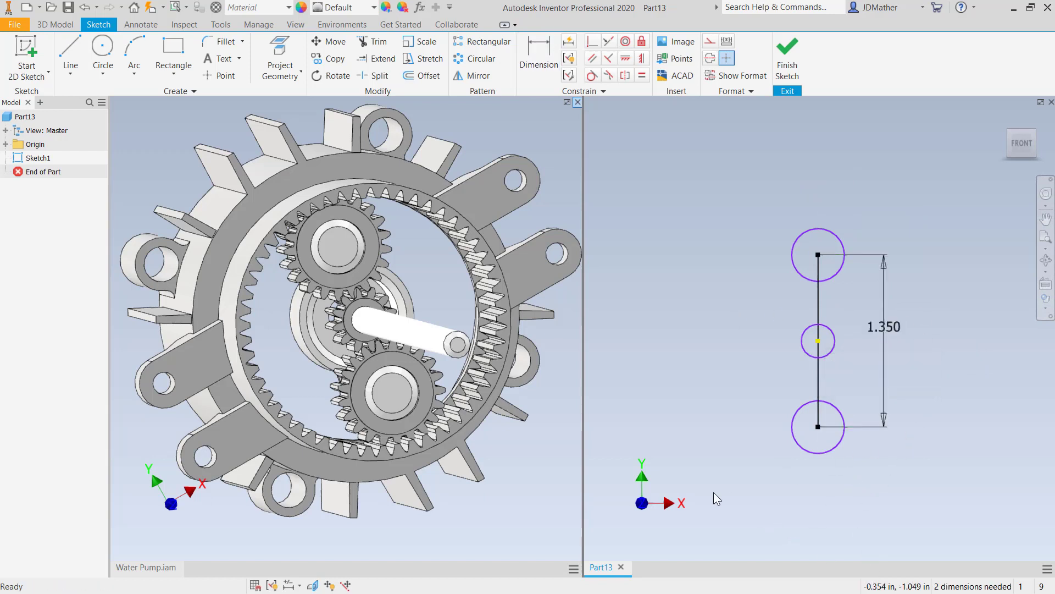
- Switch the dimension display to Expression and reposition the Known_Distance dimension text
click(297, 585)
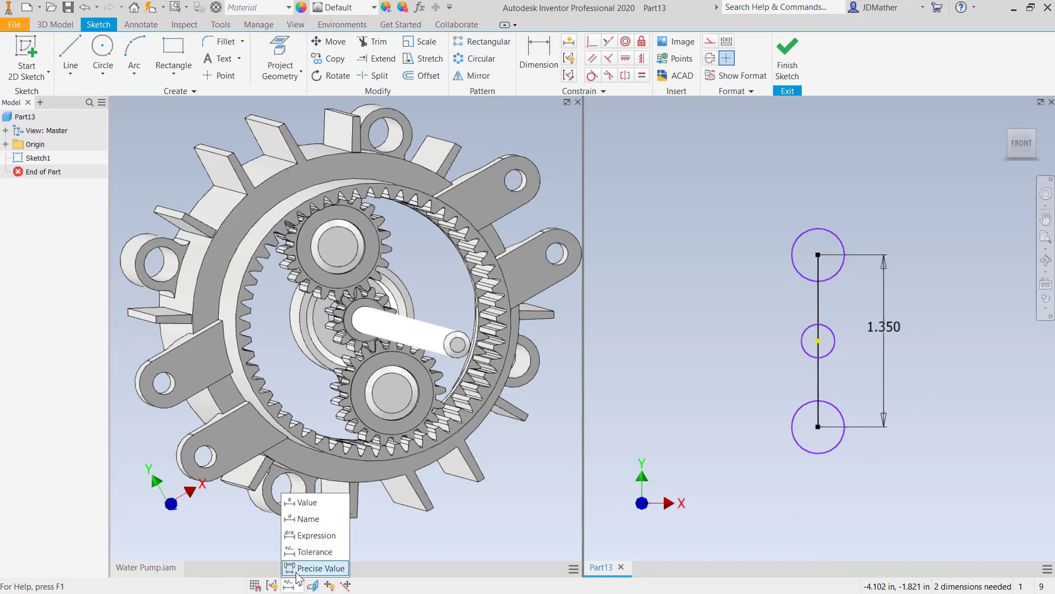
click(315, 535)
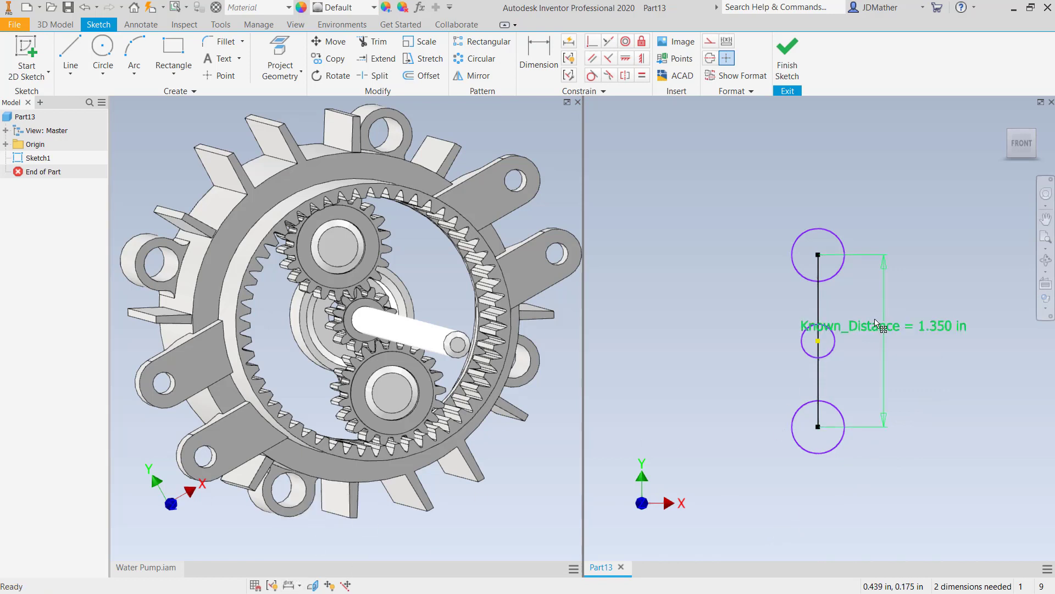
drag(875, 319, 959, 321)
- Switch to the Water Pump Lab document and read the gear tooth counts and centre-to-centre distances
scroll(784, 253, up, 5)
scroll(865, 274, down, 3)
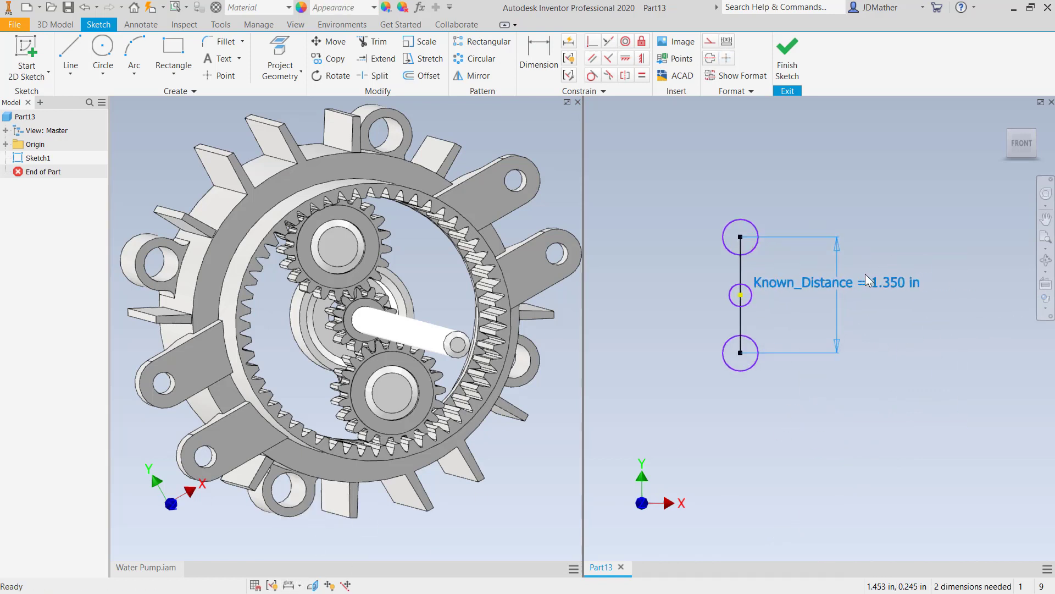
scroll(866, 273, down, 3)
scroll(863, 338, up, 3)
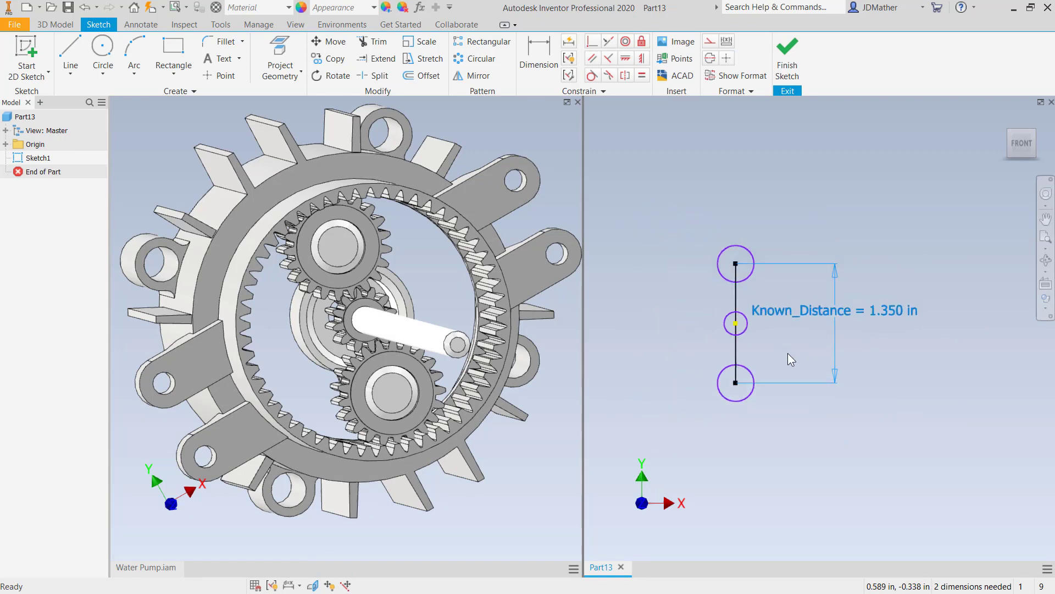
scroll(758, 346, down, 2)
click(633, 325)
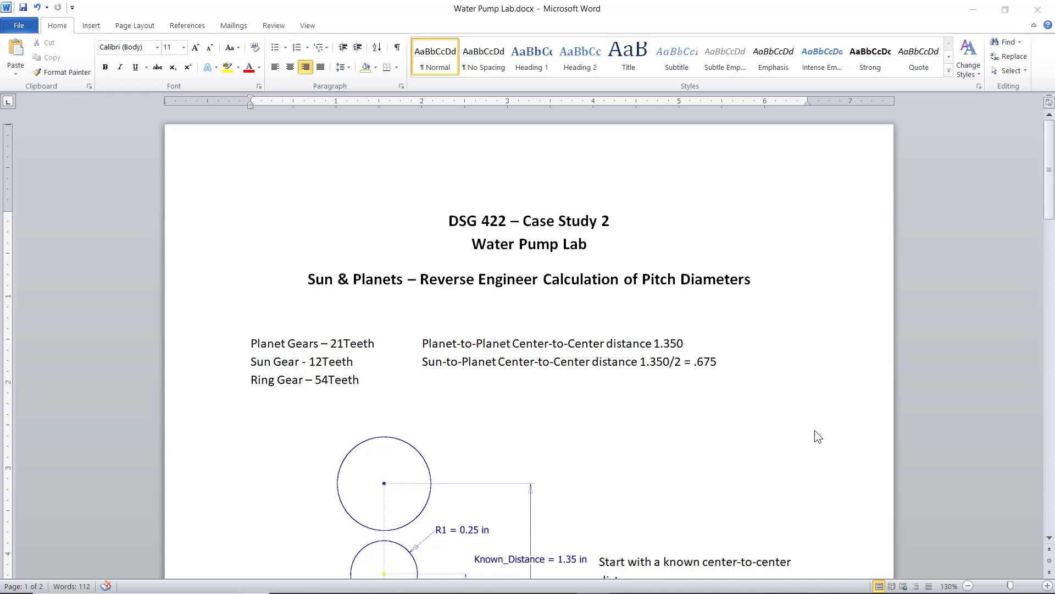
ctrl+scroll(802, 421, up, 3)
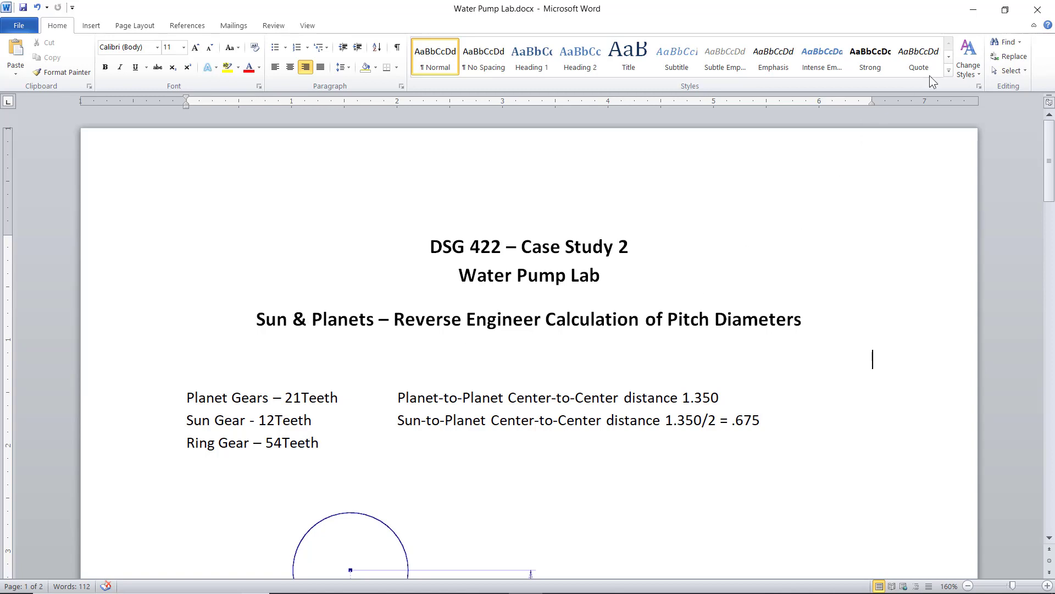
click(1005, 9)
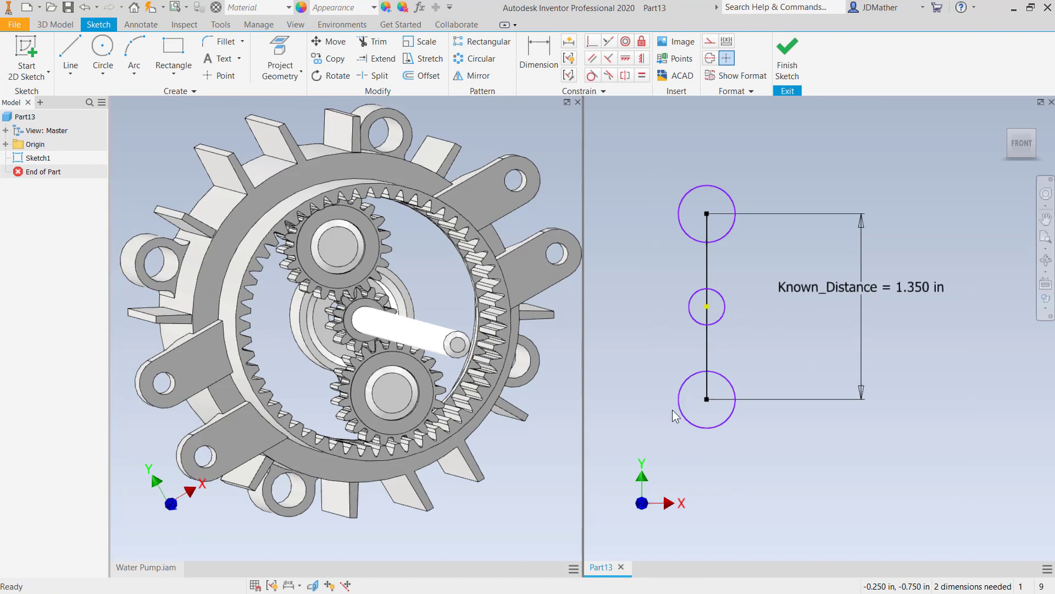
- Dimension the middle circle's radius as R1=.25 in
scroll(827, 449, down, 3)
scroll(784, 407, up, 3)
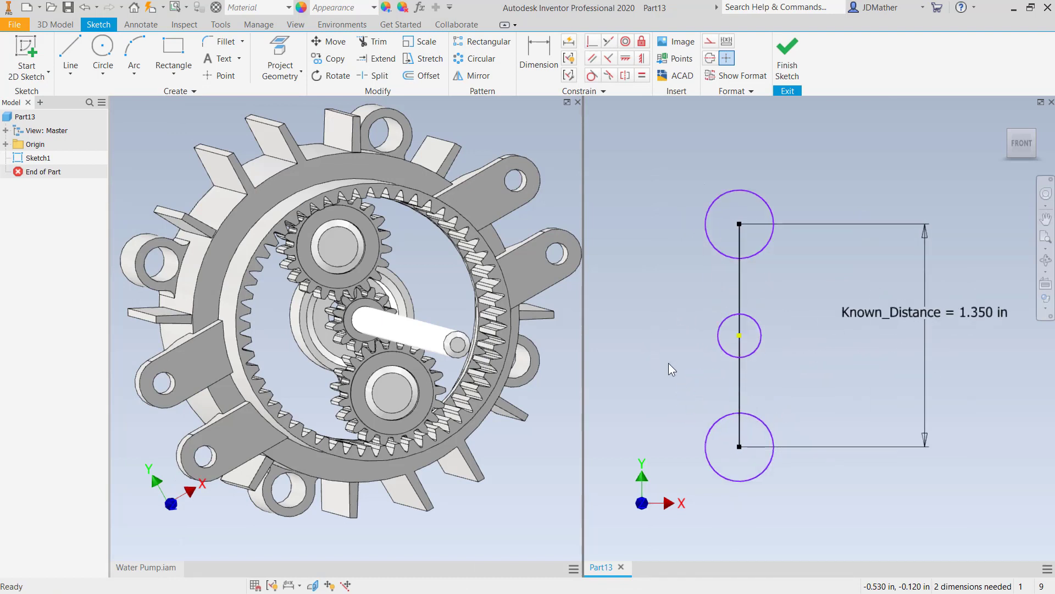
scroll(714, 328, up, 2)
scroll(713, 328, down, 2)
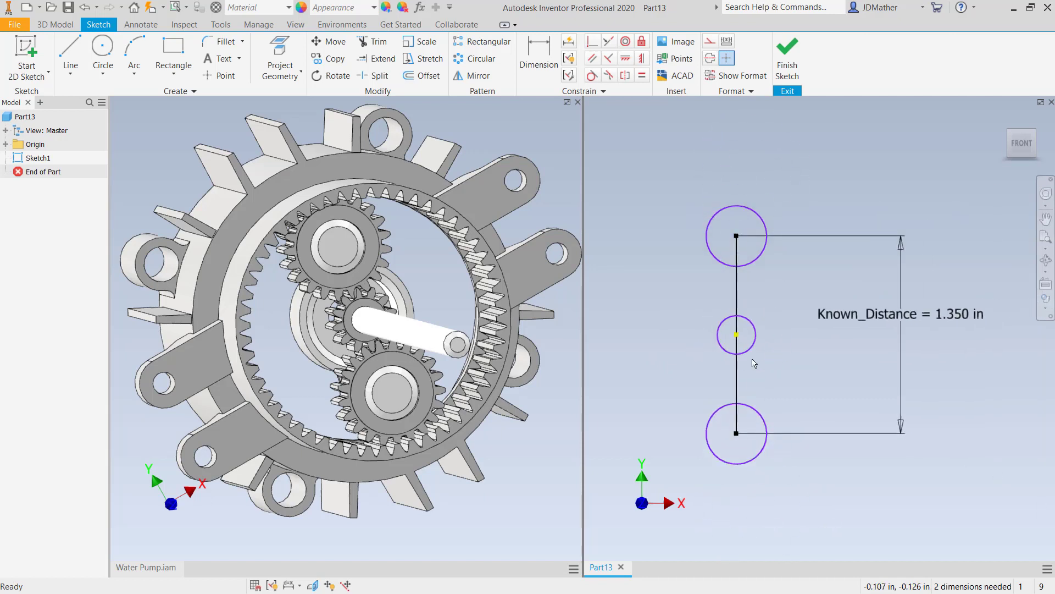
scroll(756, 363, down, 1)
click(539, 58)
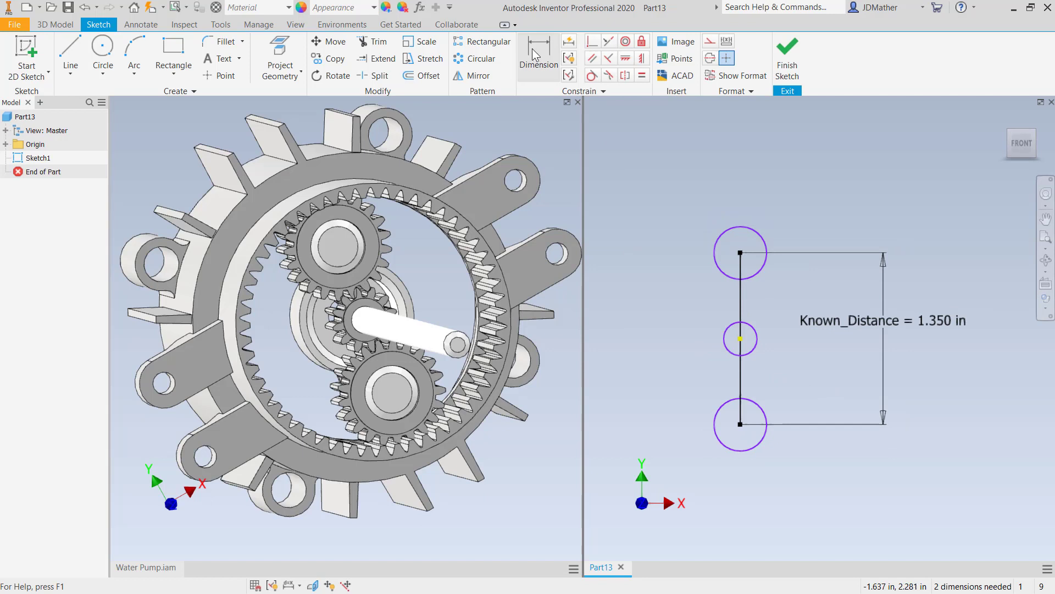
click(728, 327)
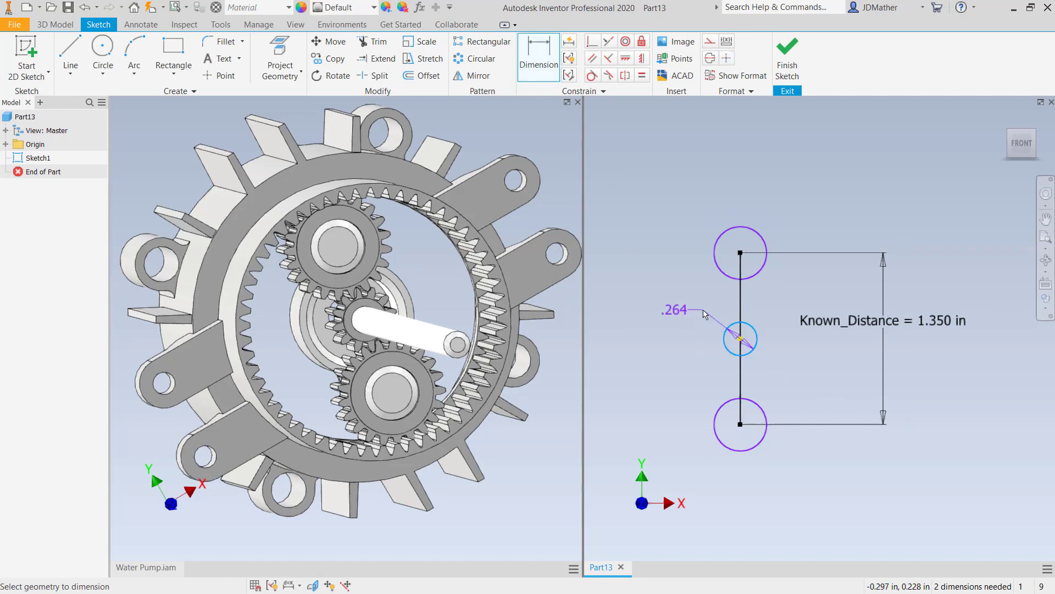
scroll(704, 312, up, 2)
right_click(704, 312)
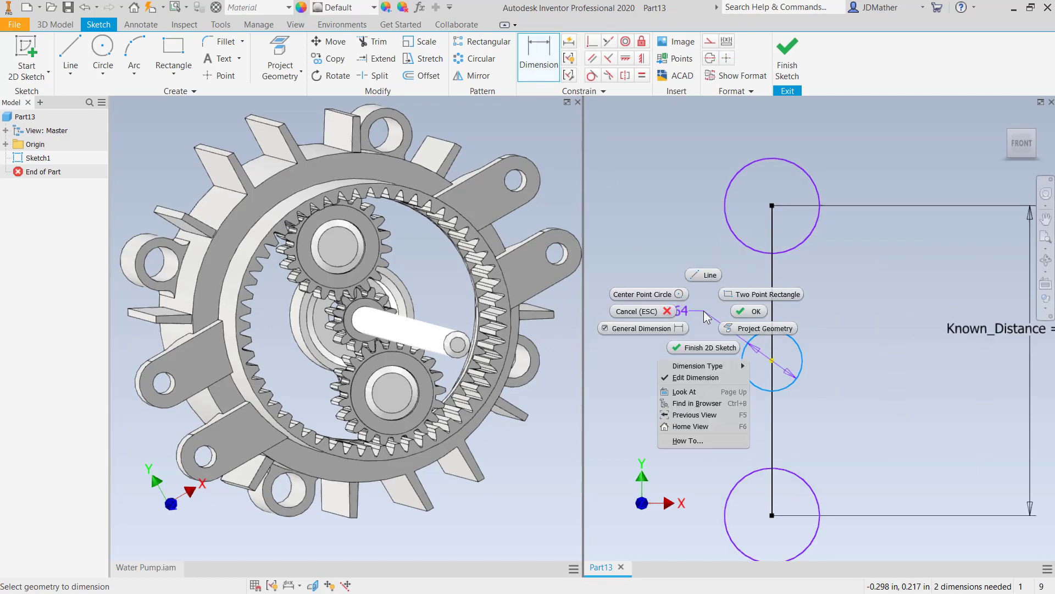
mouse_move(708, 367)
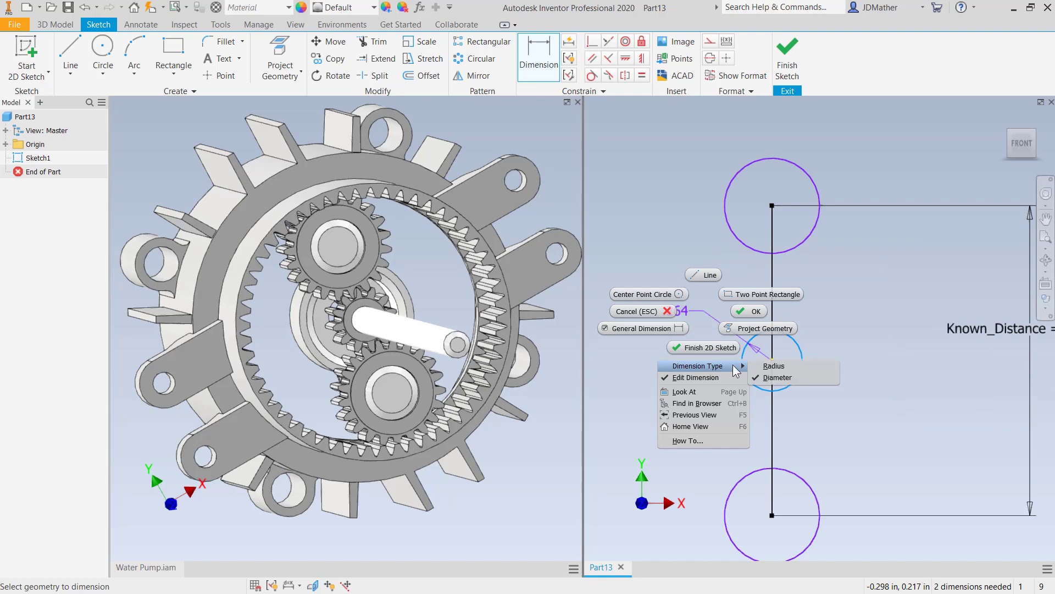
click(770, 365)
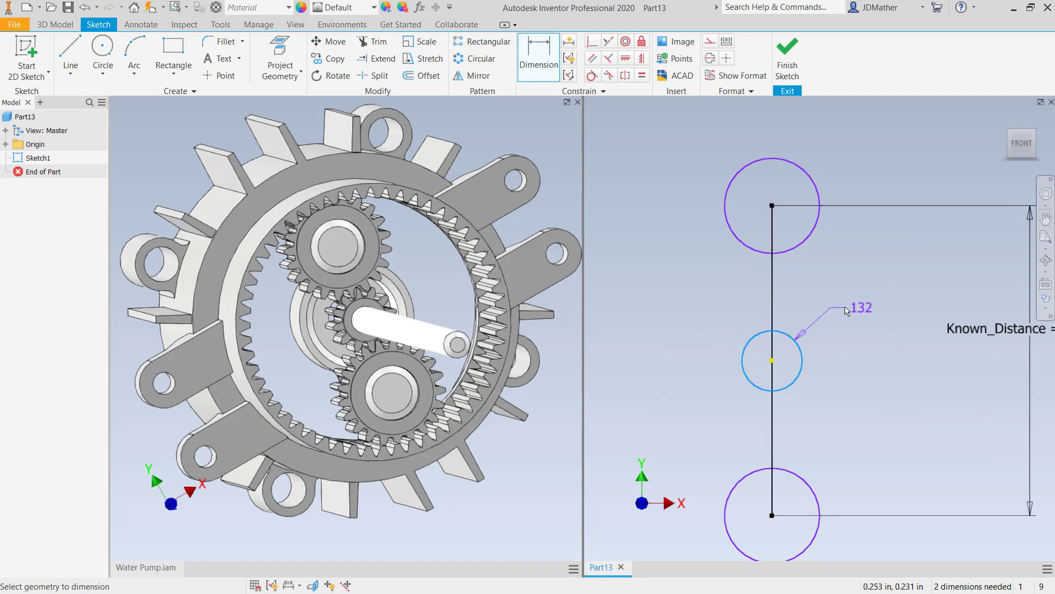
click(811, 299)
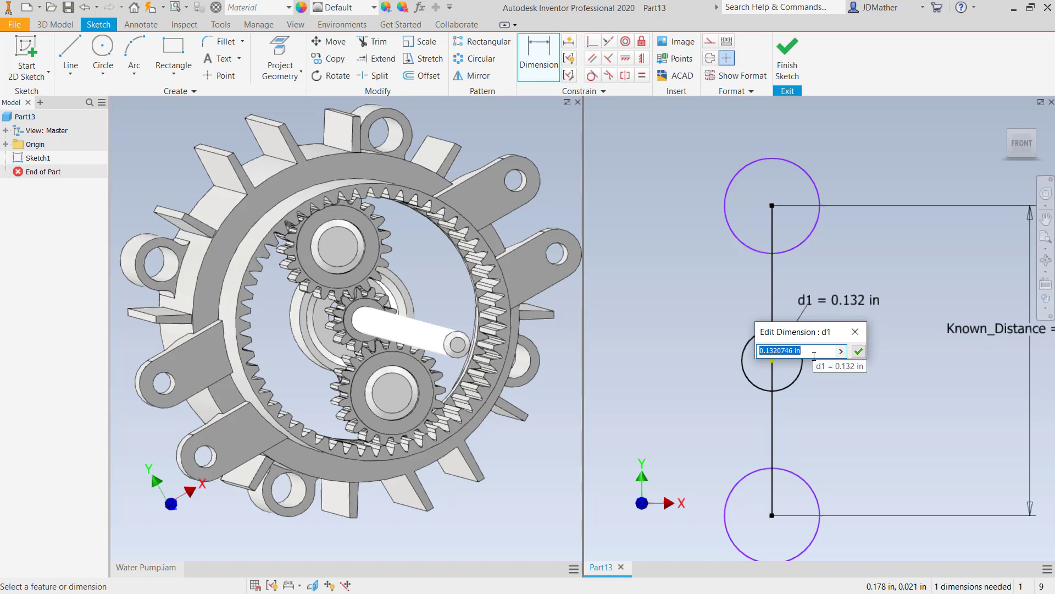
text(R1=.25)
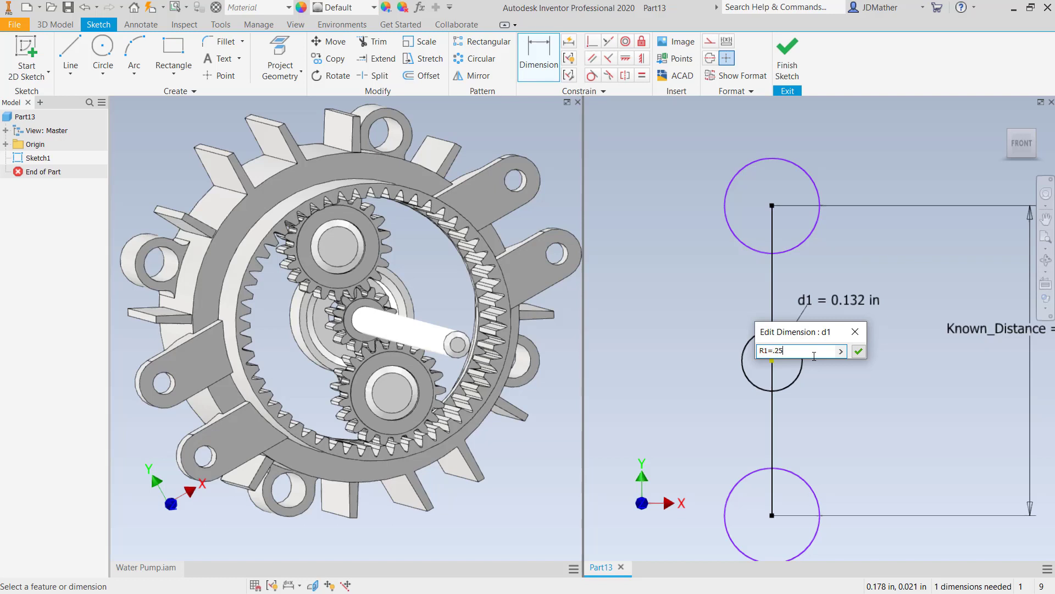
key(Return)
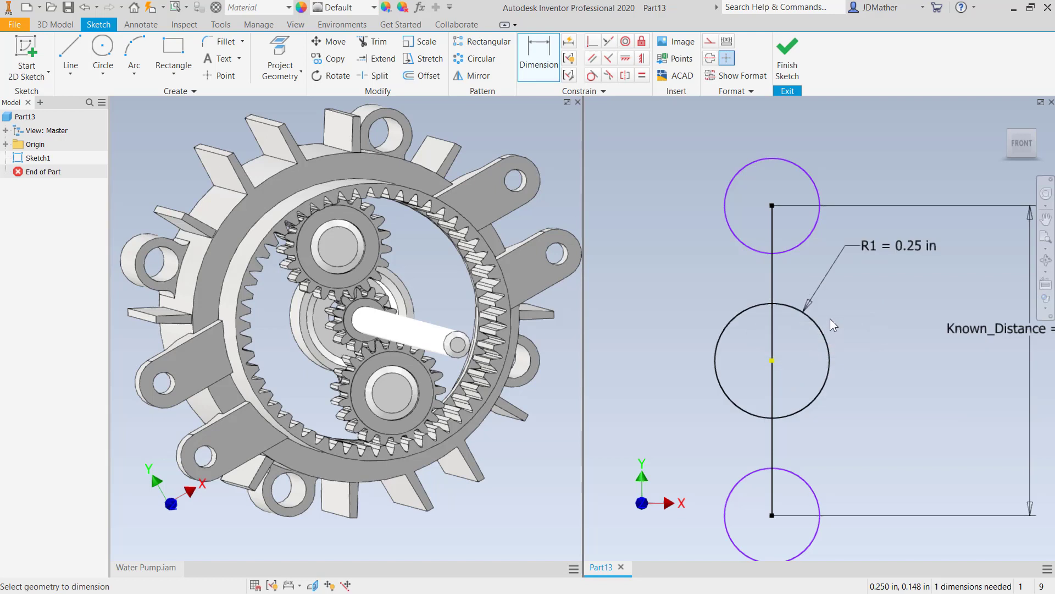
- Dimension the lower circle's radius as R2=.35 in
scroll(852, 285, down, 2)
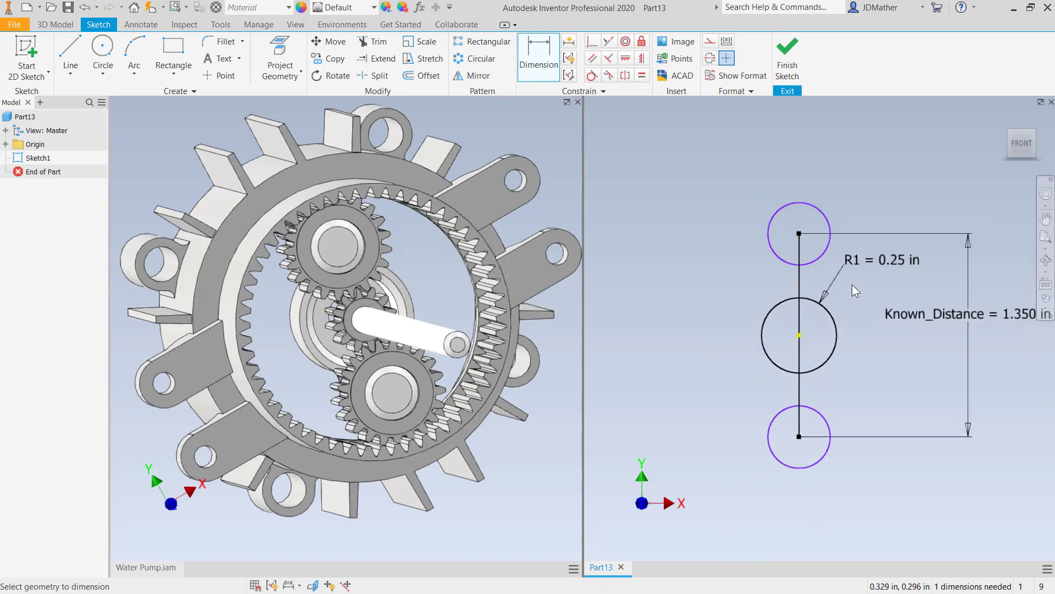
click(776, 424)
right_click(713, 382)
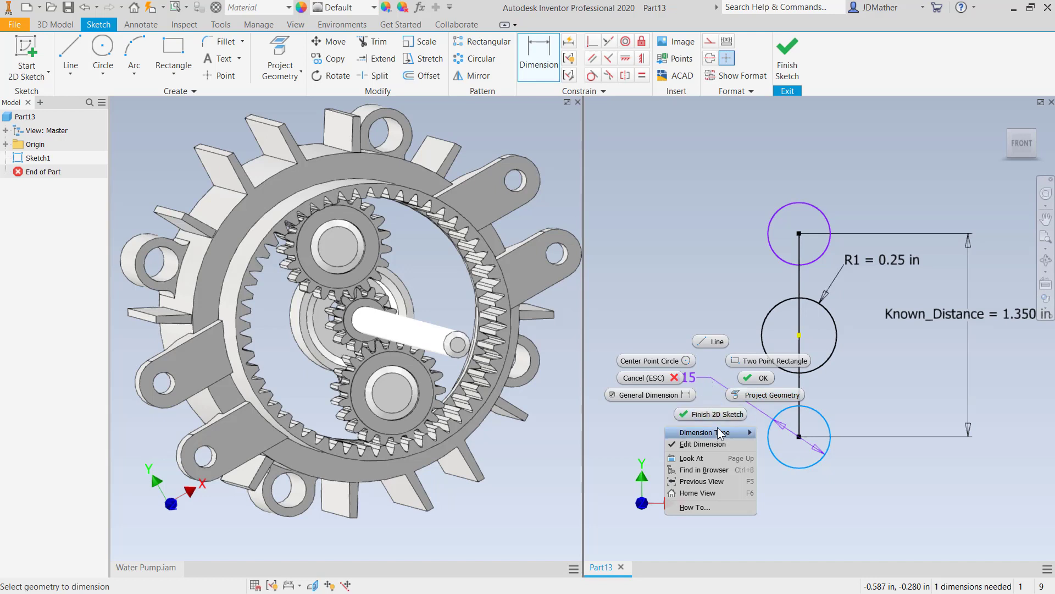
mouse_move(736, 433)
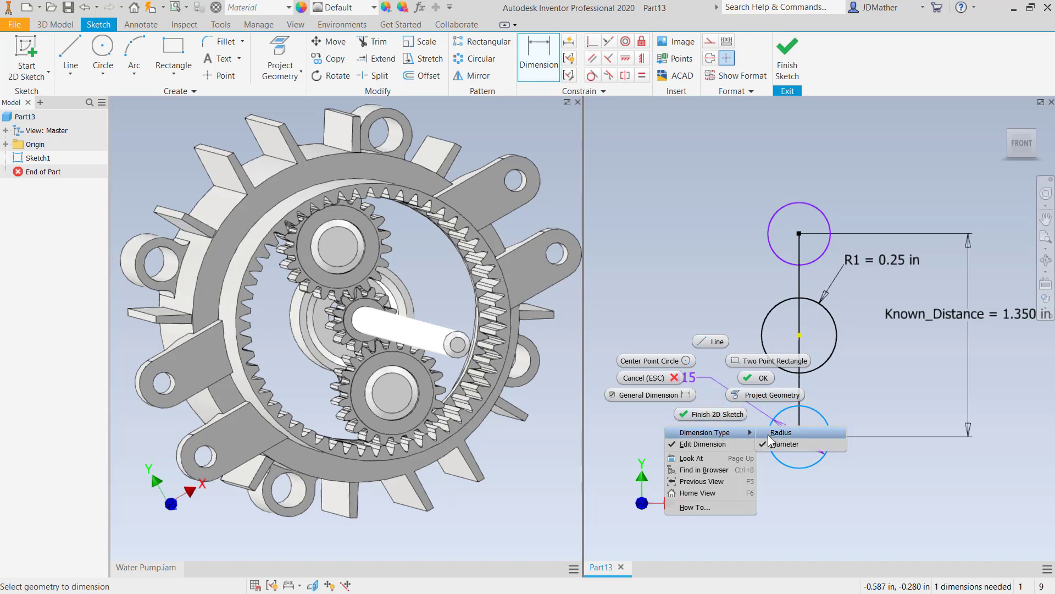
click(775, 444)
click(745, 394)
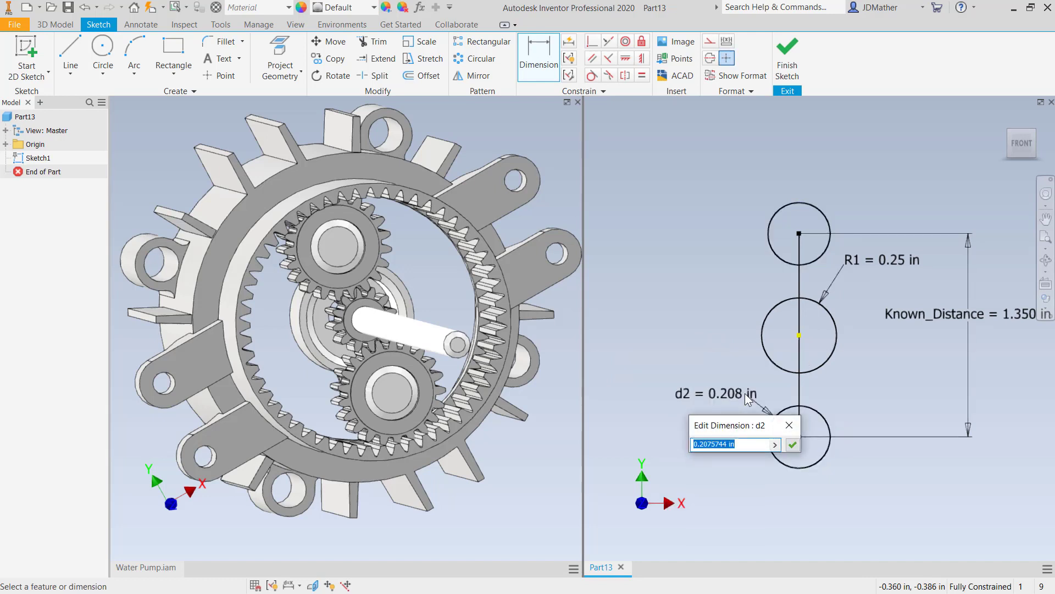
text(R2=.35)
key(Return)
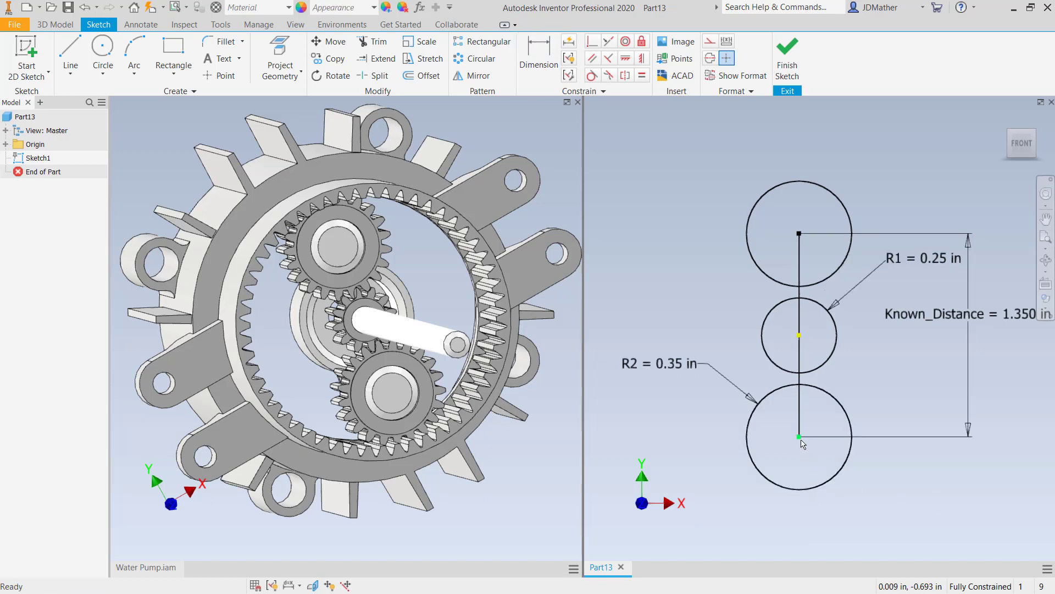
- Delete the constraint at the middle circle's centre and drag the line's lower end to free the geometry
click(799, 336)
click(800, 336)
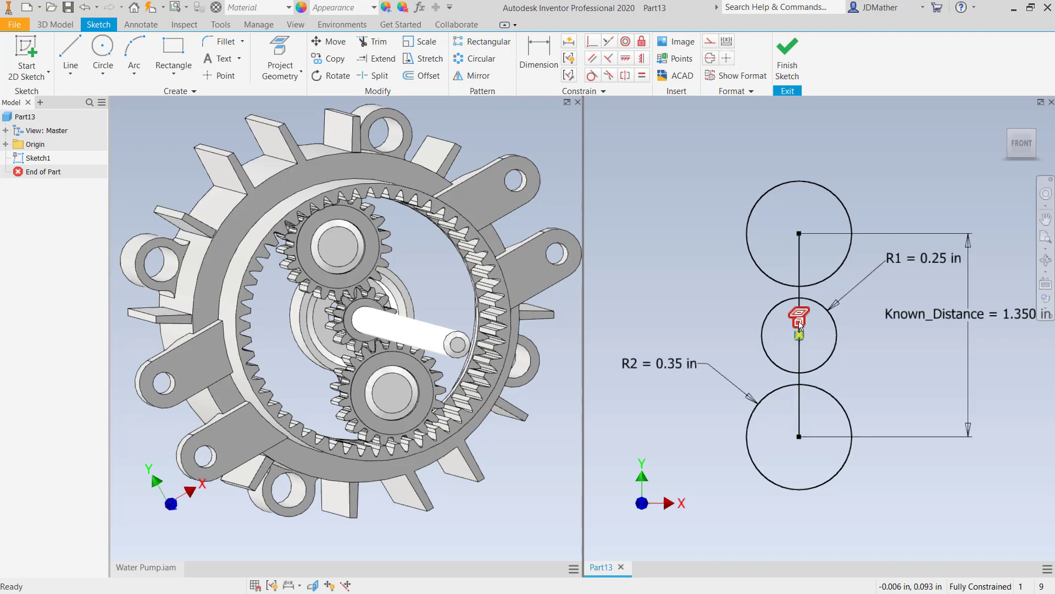
key(Delete)
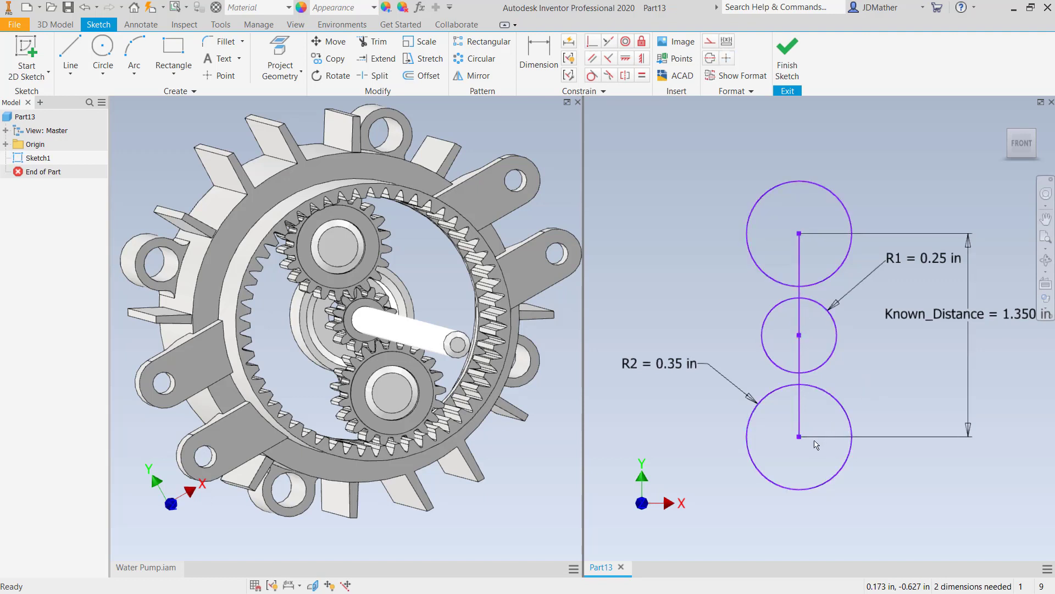
mouse_move(799, 437)
mouse_down()
mouse_move(736, 426)
mouse_move(730, 446)
mouse_up()
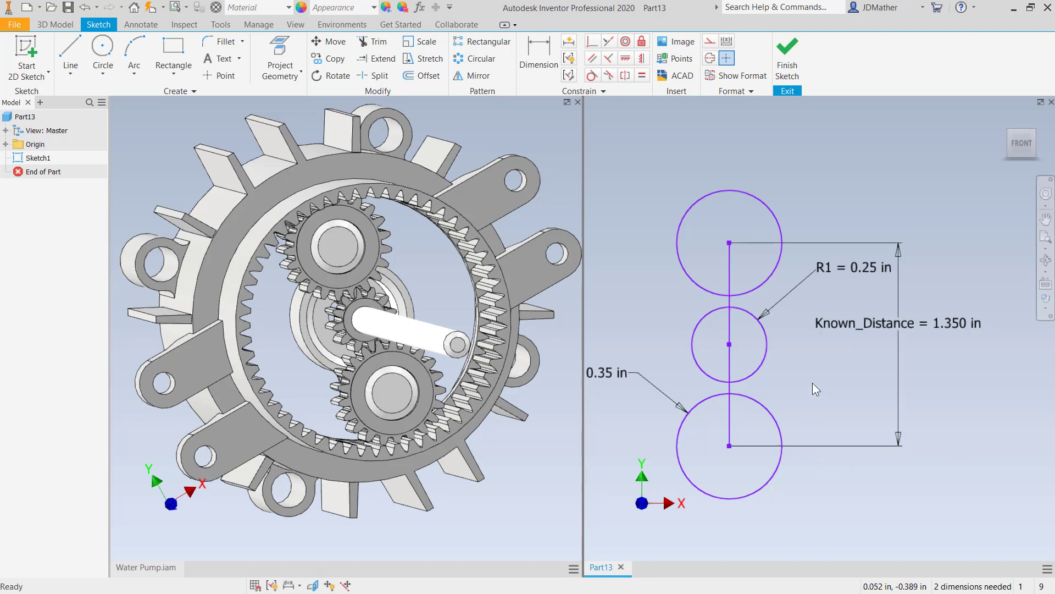
- Project the origin Center Point into the sketch
click(280, 55)
click(6, 144)
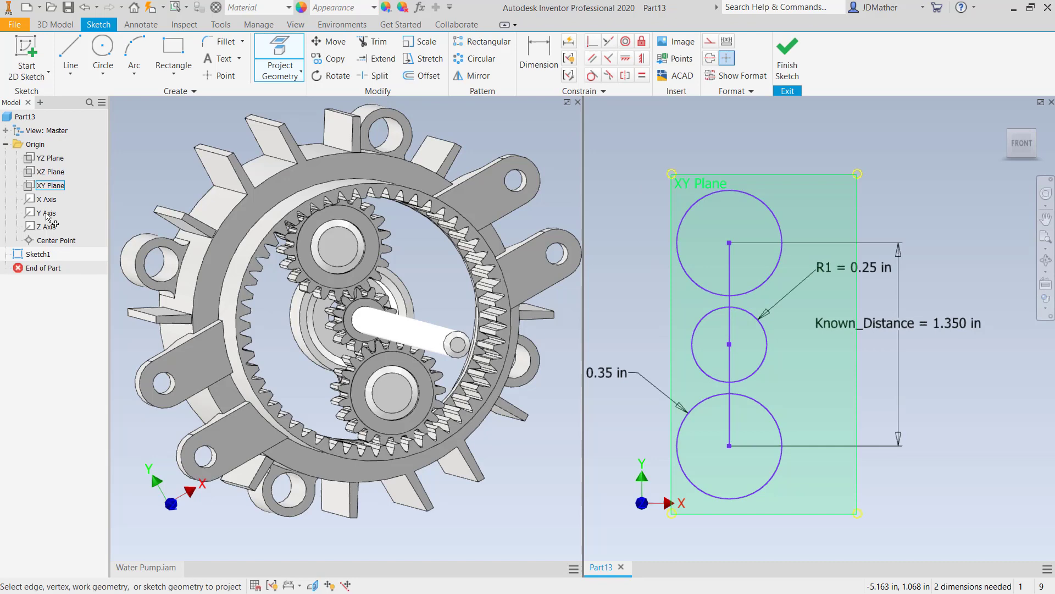
click(55, 240)
right_click(792, 139)
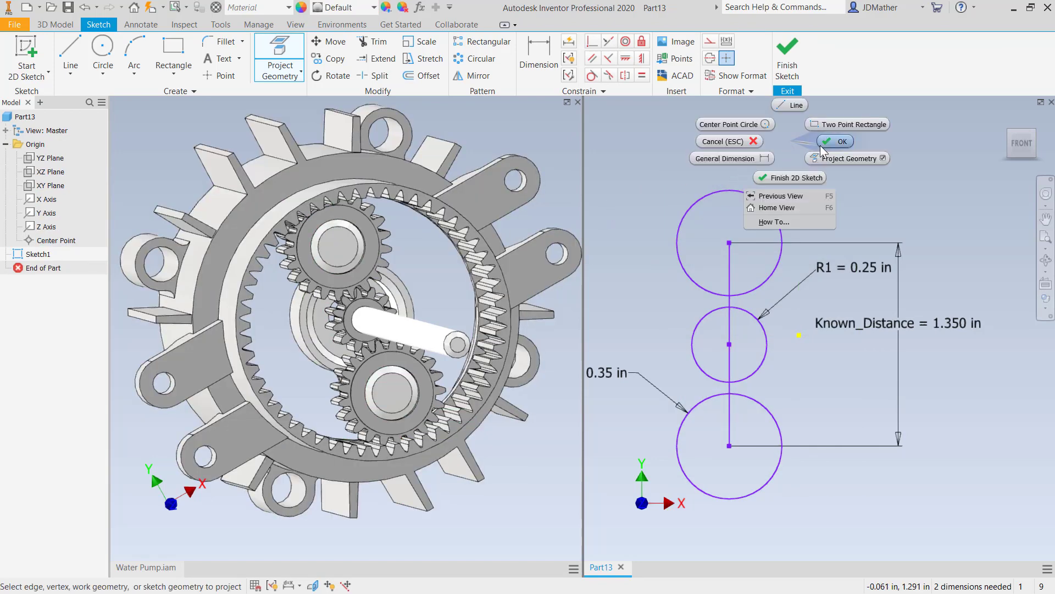
click(836, 142)
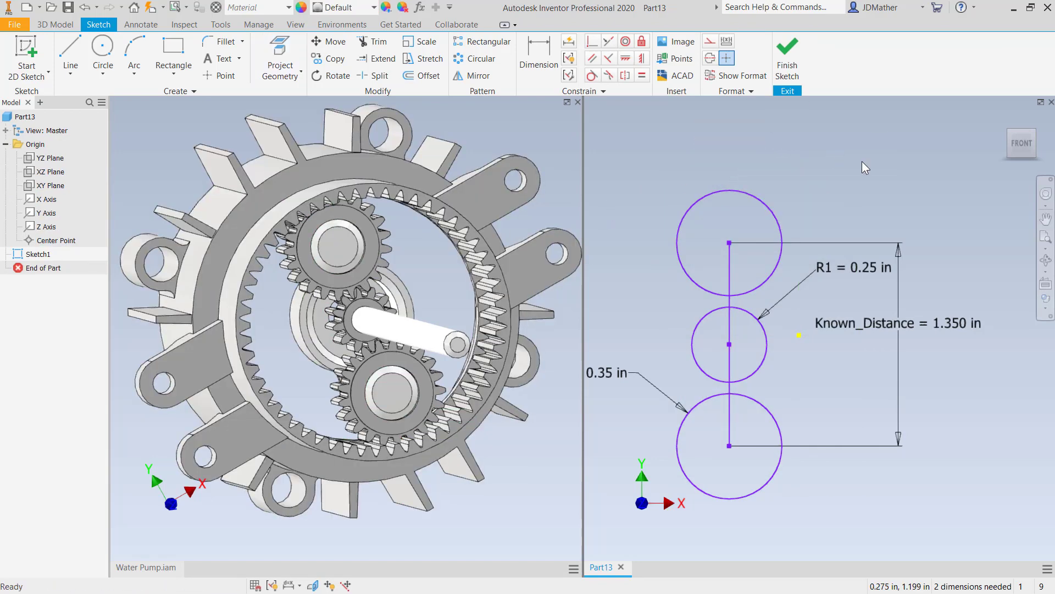
- Apply a vertical constraint between the middle circle's centre and the projected origin point
click(592, 41)
click(733, 348)
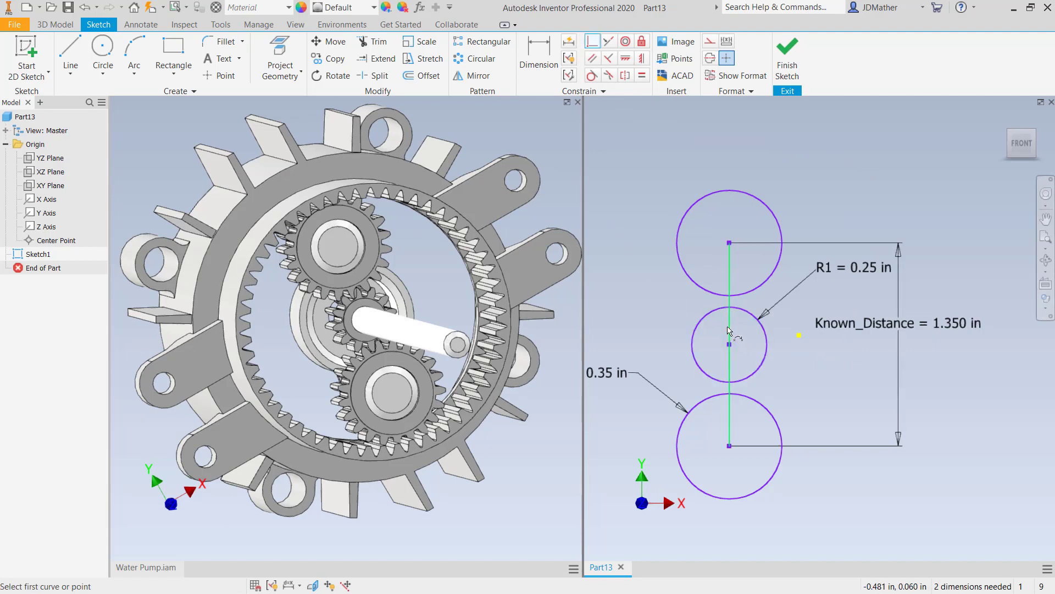
click(799, 335)
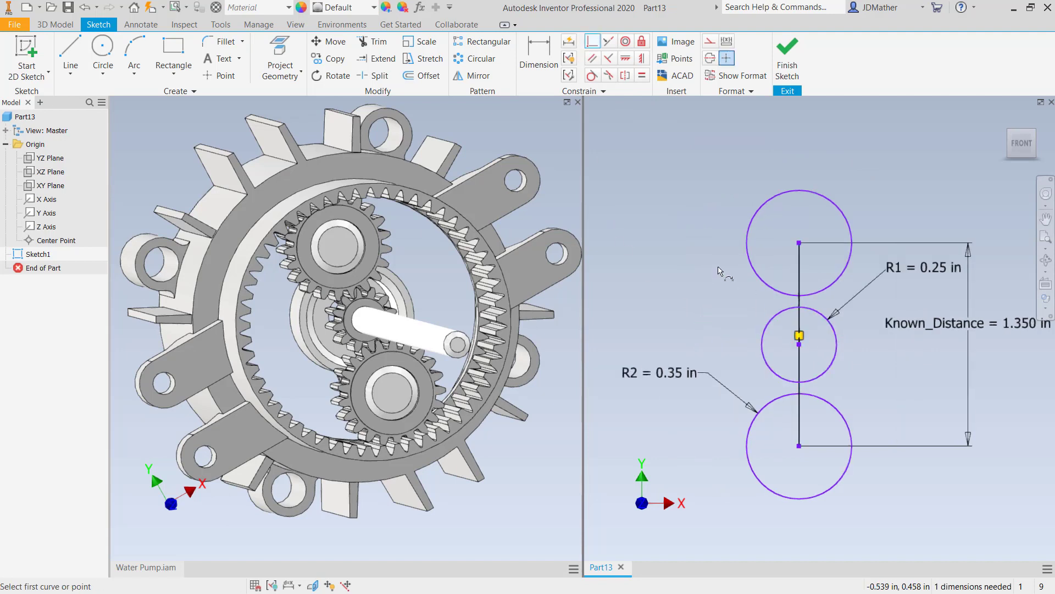
- Dimension the distance between the middle and lower circle centres as C_to_C=Known_Distance/2
click(540, 55)
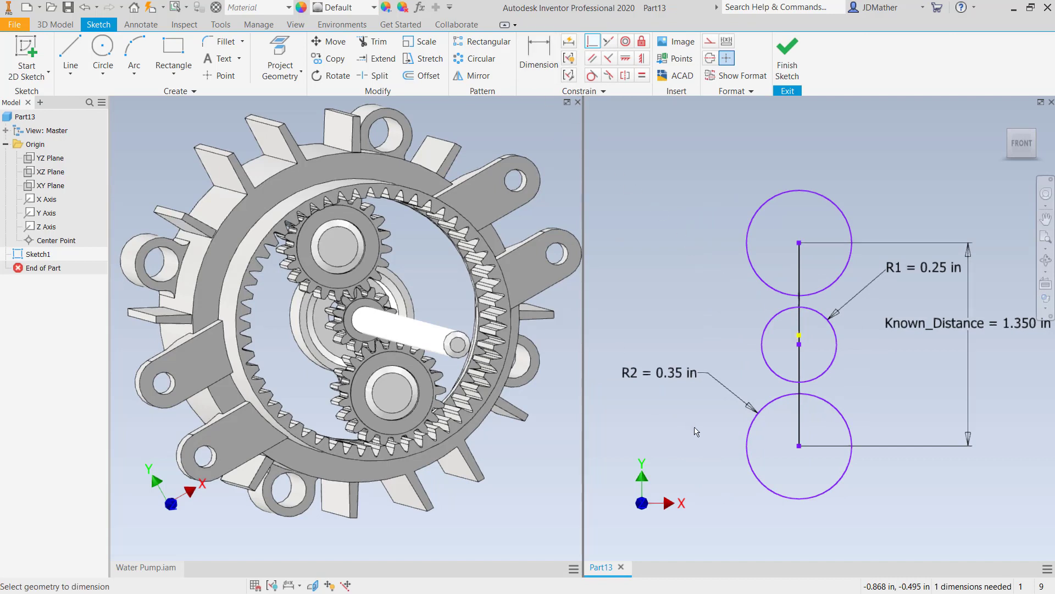
click(800, 447)
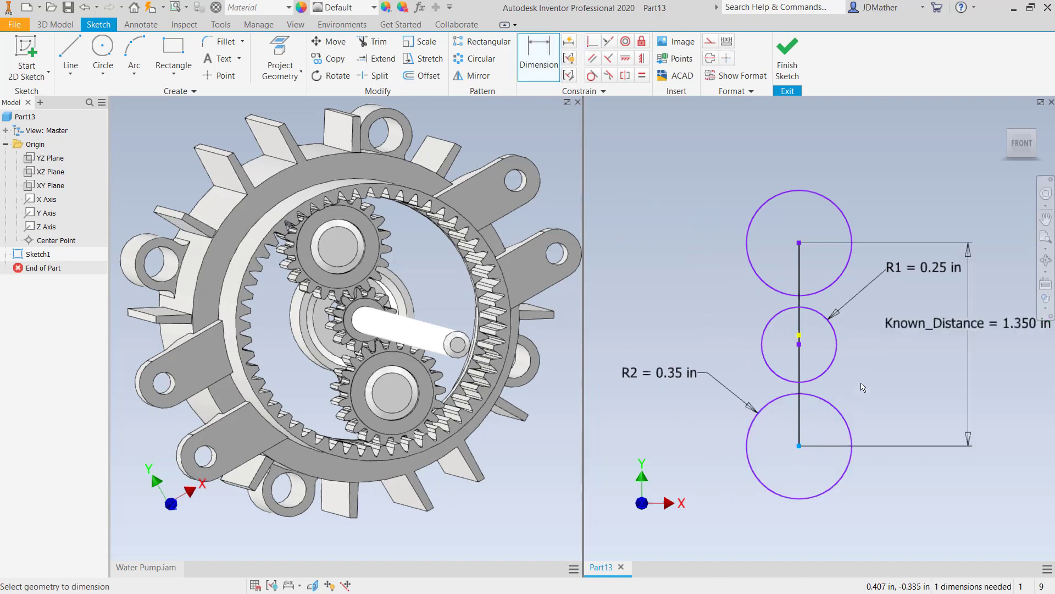
click(800, 334)
click(875, 391)
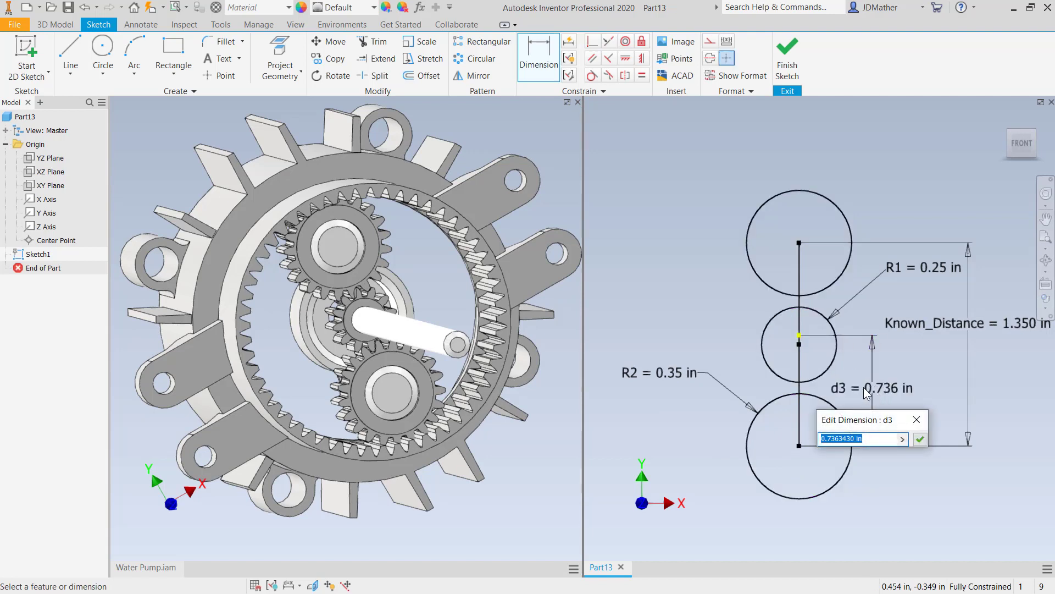
text(C_C)
key(BackSpace)
key(BackSpace)
text(_to_C=)
click(937, 327)
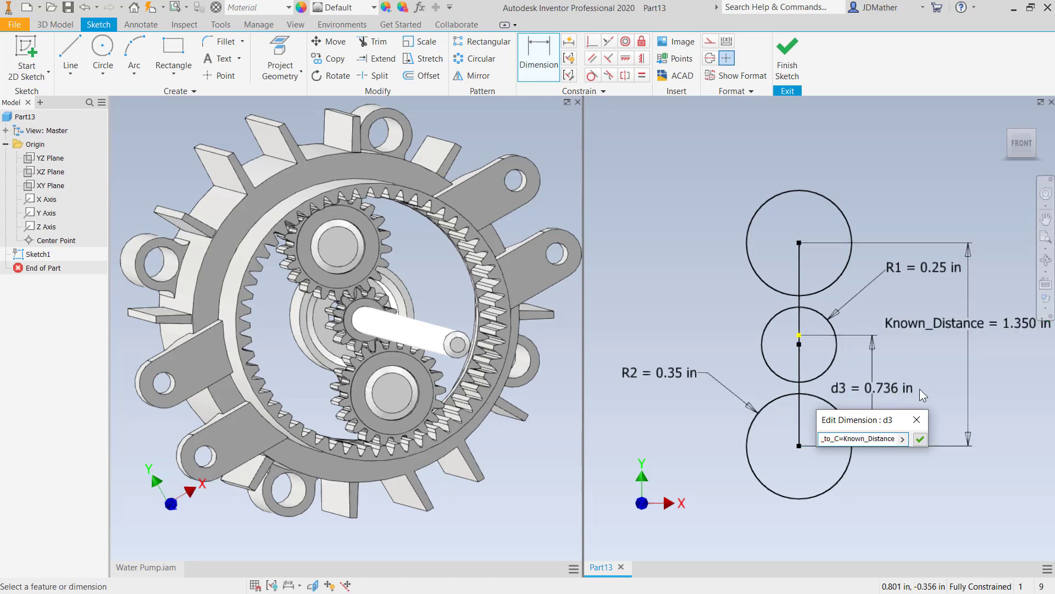
text(/2)
key(Return)
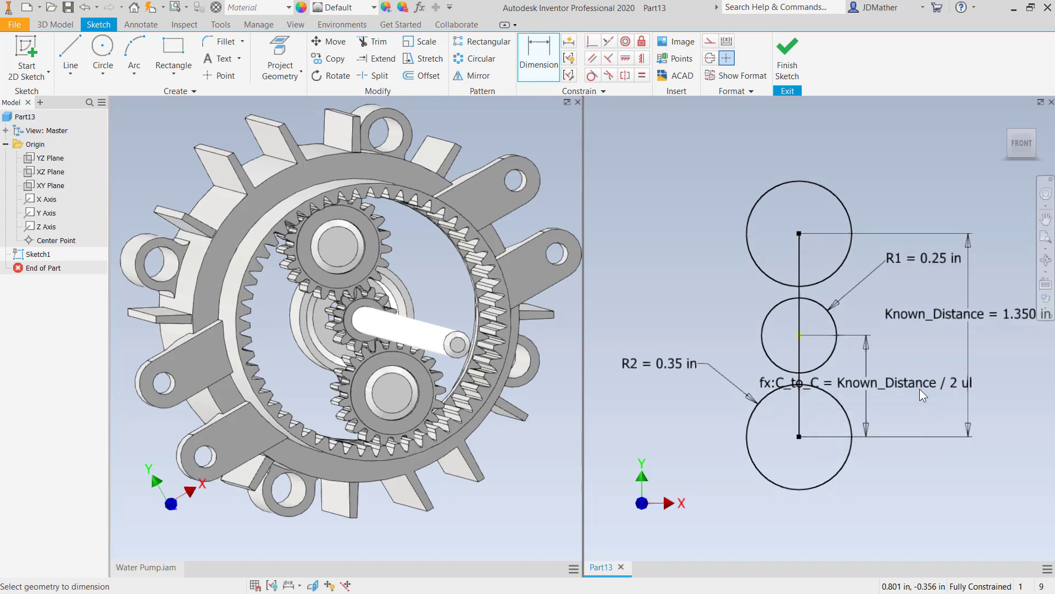
- Reposition the C_to_C and Known_Distance dimension texts
scroll(747, 393, down, 1)
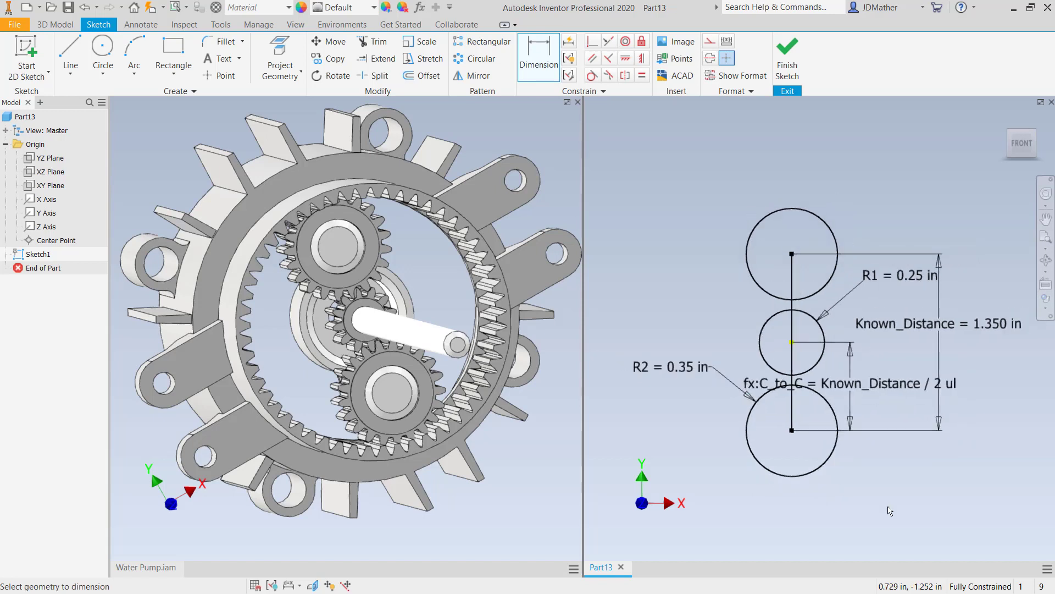
drag(864, 389, 968, 395)
scroll(820, 306, down, 2)
drag(901, 326, 1023, 349)
scroll(1023, 349, up, 2)
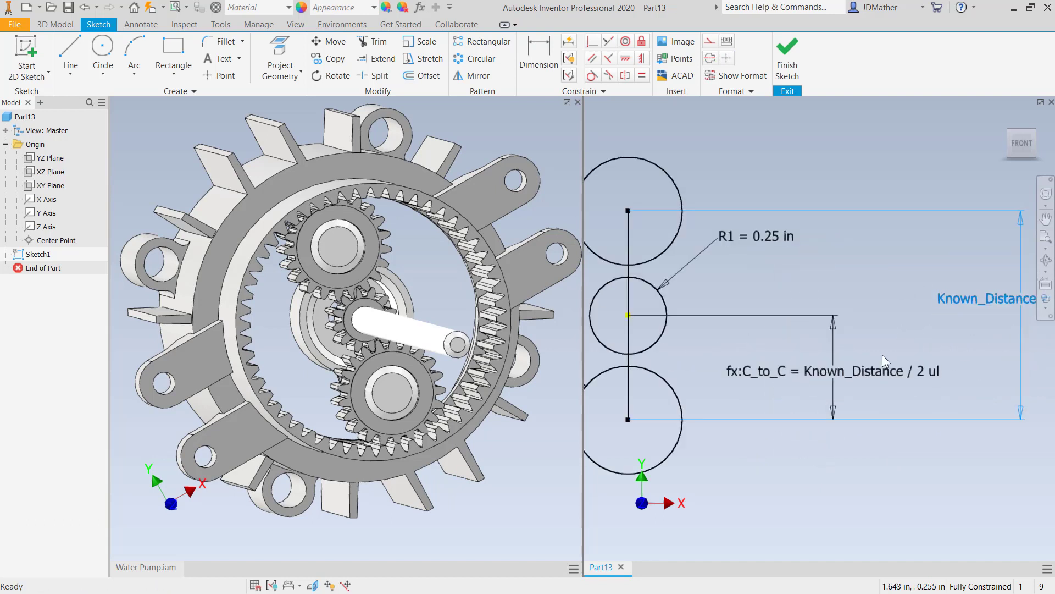
scroll(883, 354, down, 3)
scroll(731, 368, up, 3)
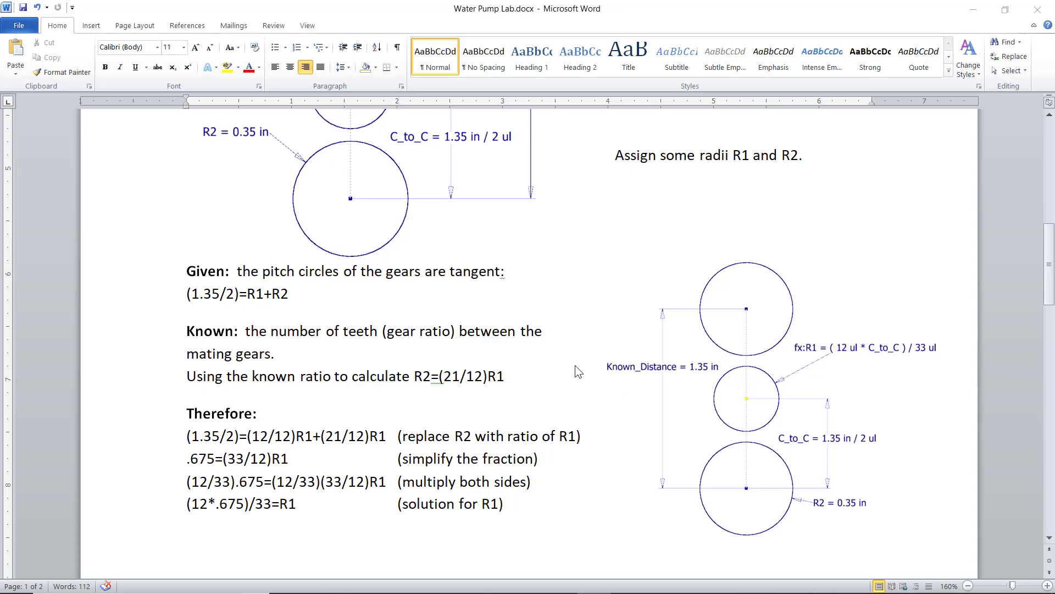
scroll(572, 363, up, 10)
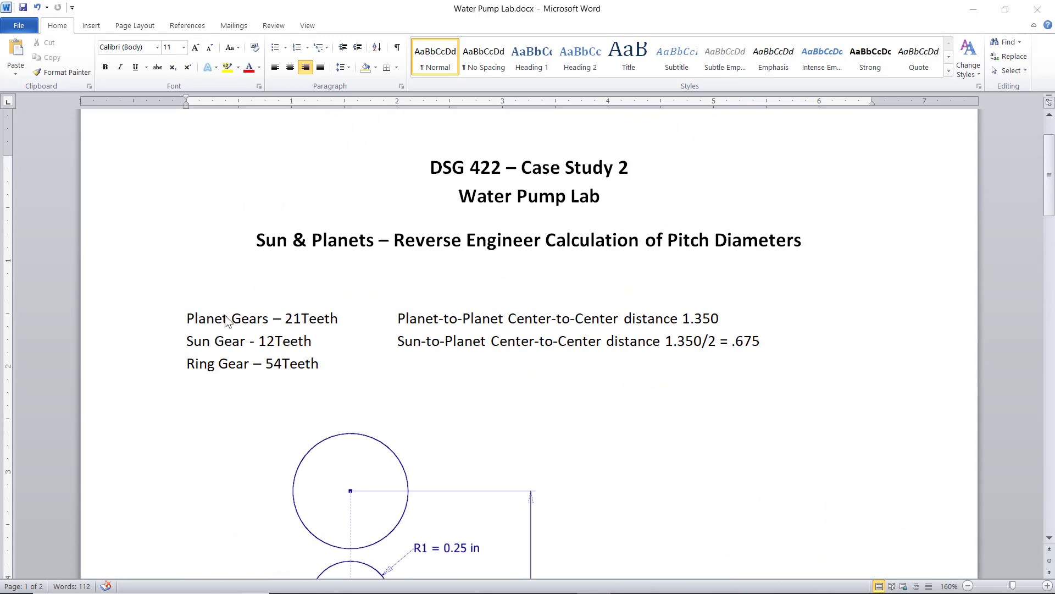
- Read through the Water Pump Lab document's pitch diameter calculation for the sun and planet gears
scroll(292, 349, down, 6)
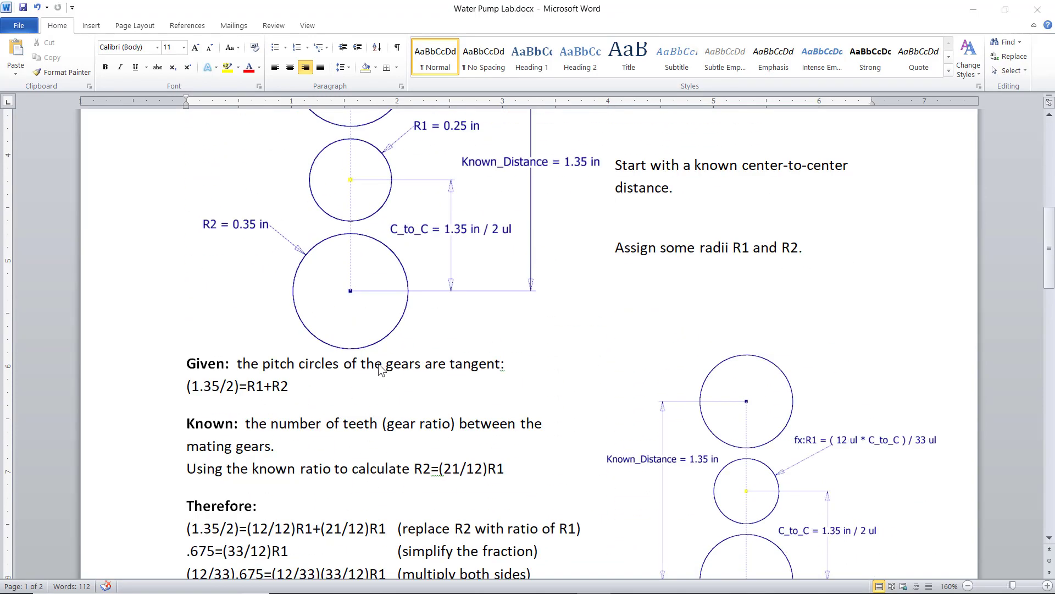
scroll(381, 370, down, 3)
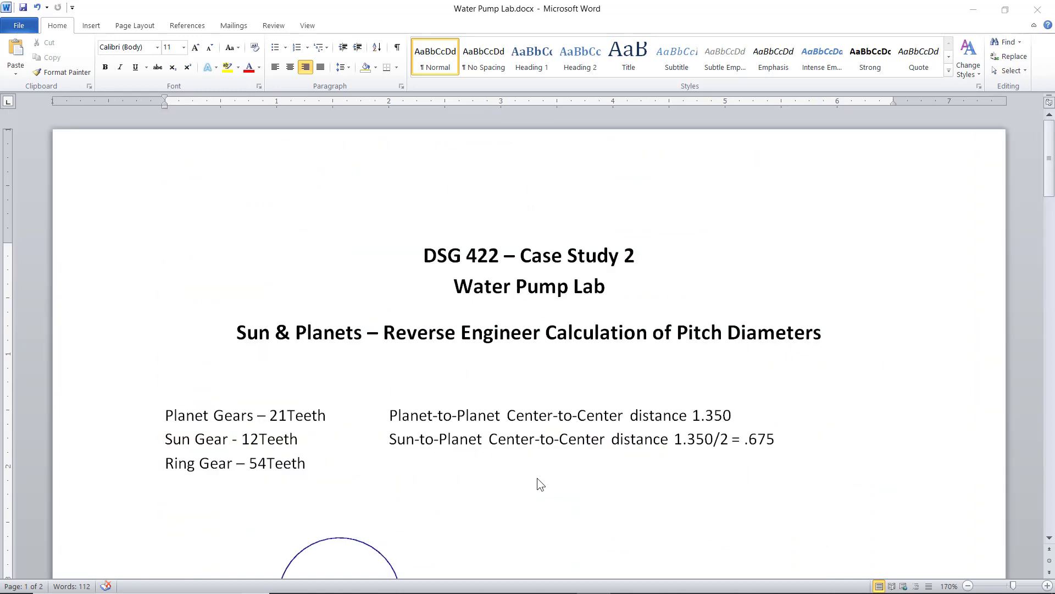
ctrl+scroll(537, 477, down, 2)
scroll(549, 476, down, 12)
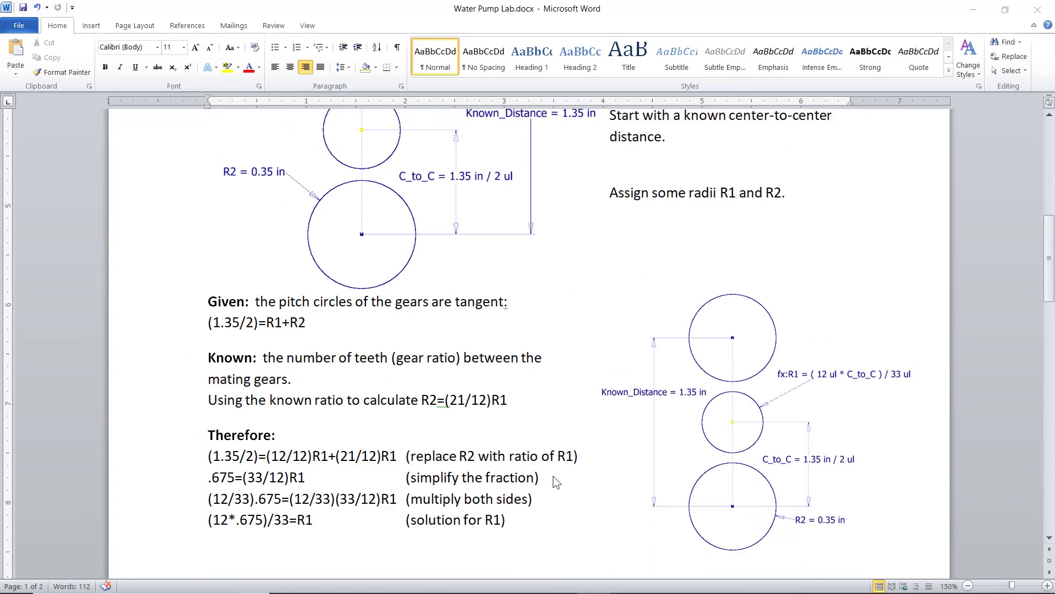
scroll(553, 482, down, 1)
scroll(526, 500, up, 2)
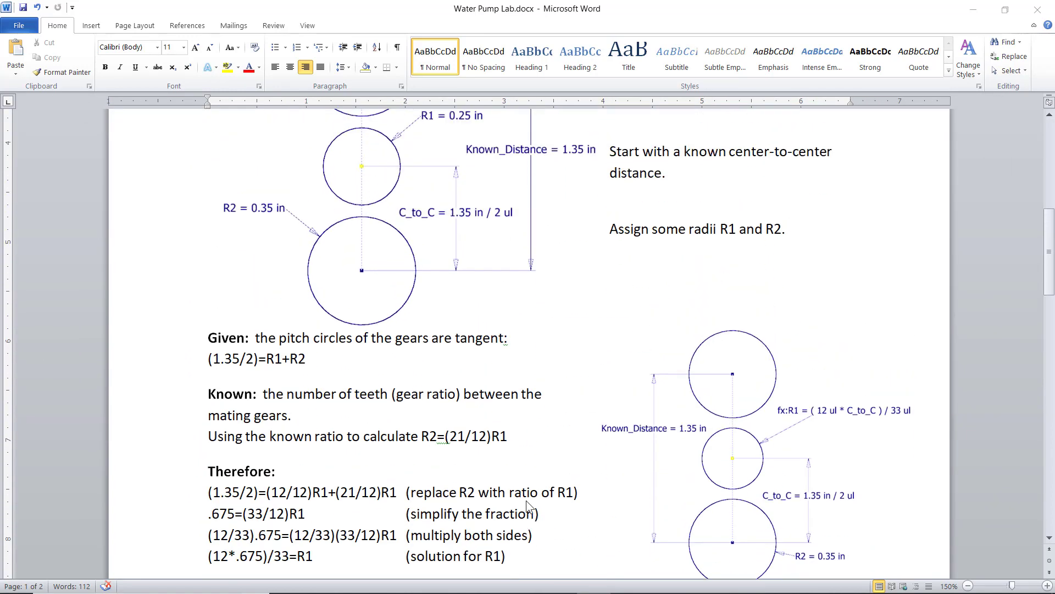
ctrl+scroll(526, 501, up, 2)
ctrl+scroll(526, 501, down, 1)
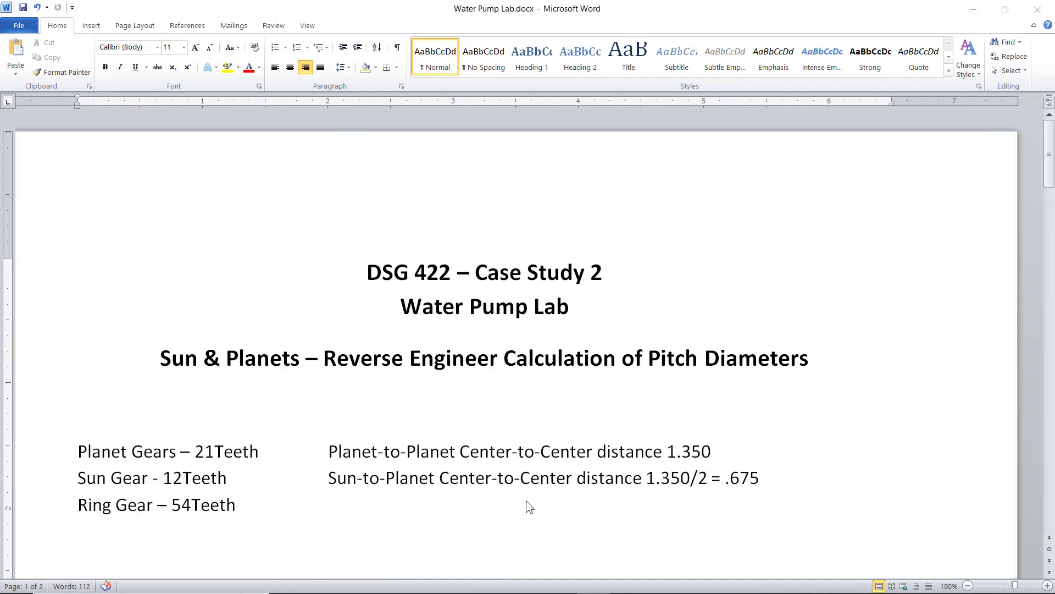
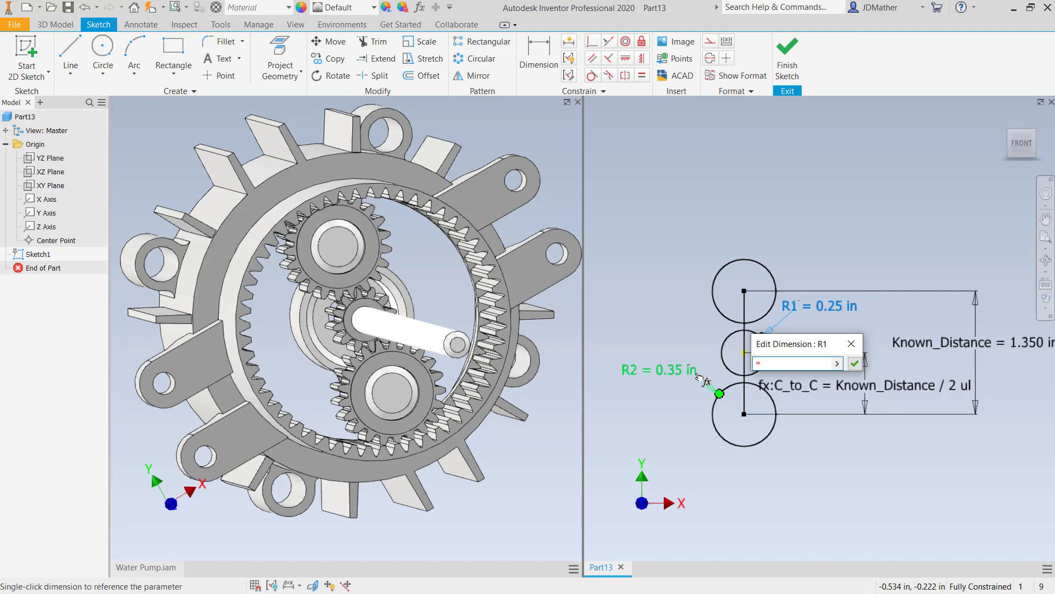
- Set the middle circle's R1 radius dimension to the expression (12ul*C_to_C)/33ul
text((12u)
text(l*)
click(826, 386)
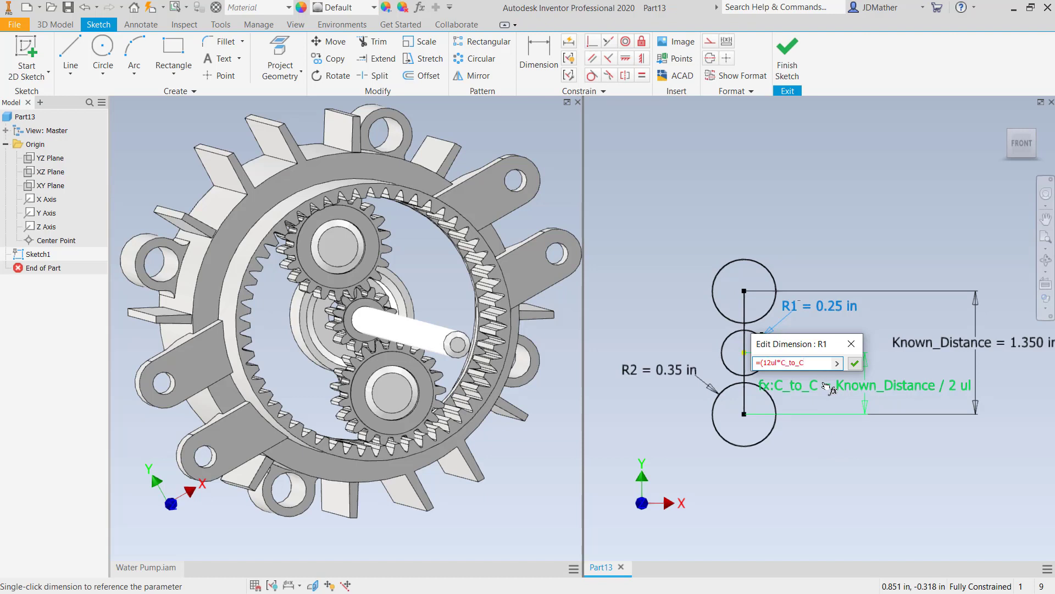
text()/33ul)
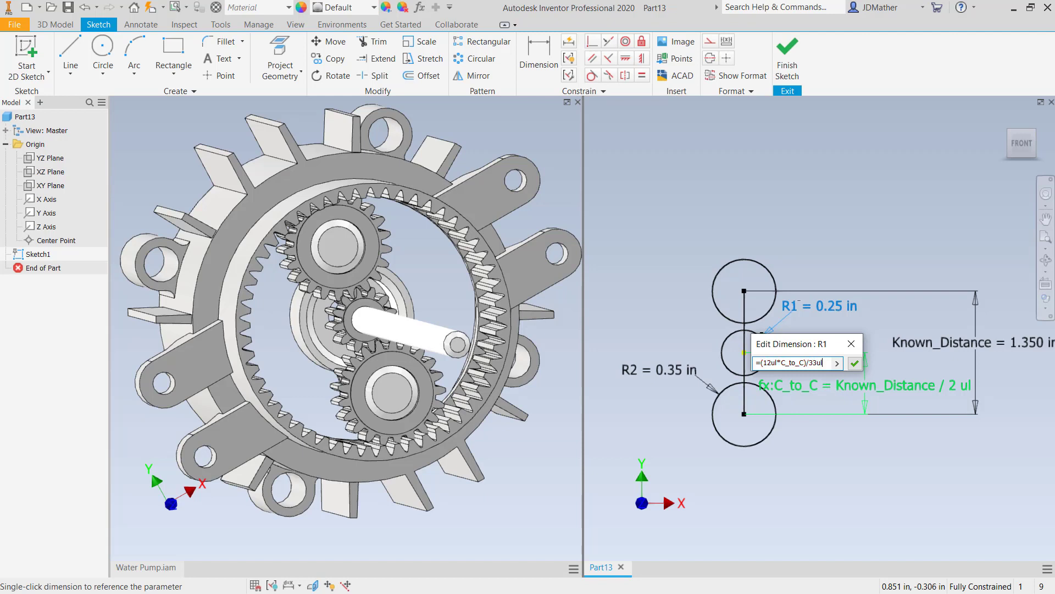
click(856, 363)
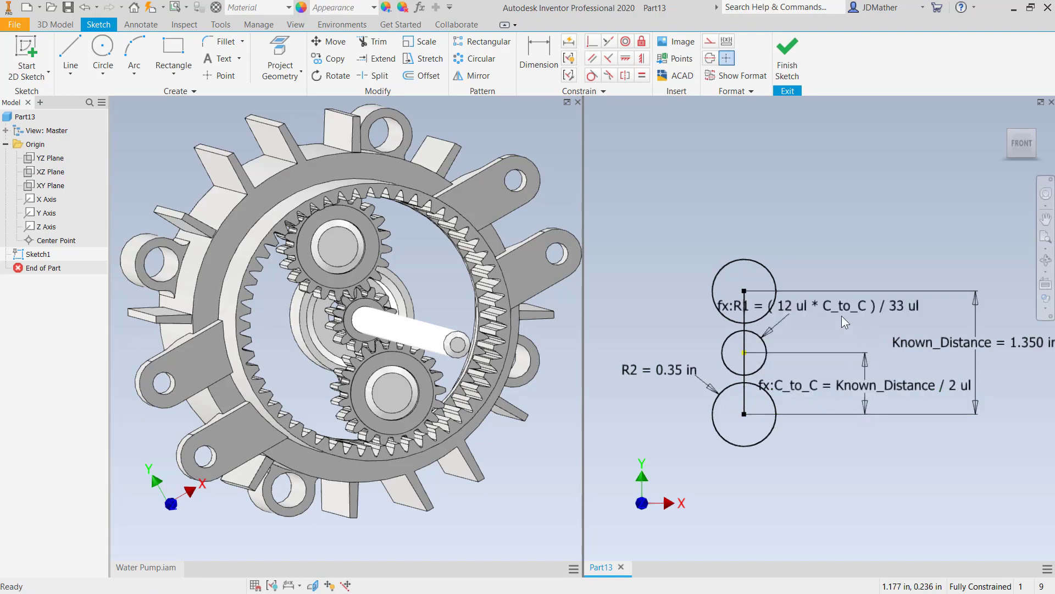
- Reposition the R1 dimension text up and away from the circles, above the Known_Distance dimension
scroll(811, 297, down, 3)
scroll(812, 297, up, 3)
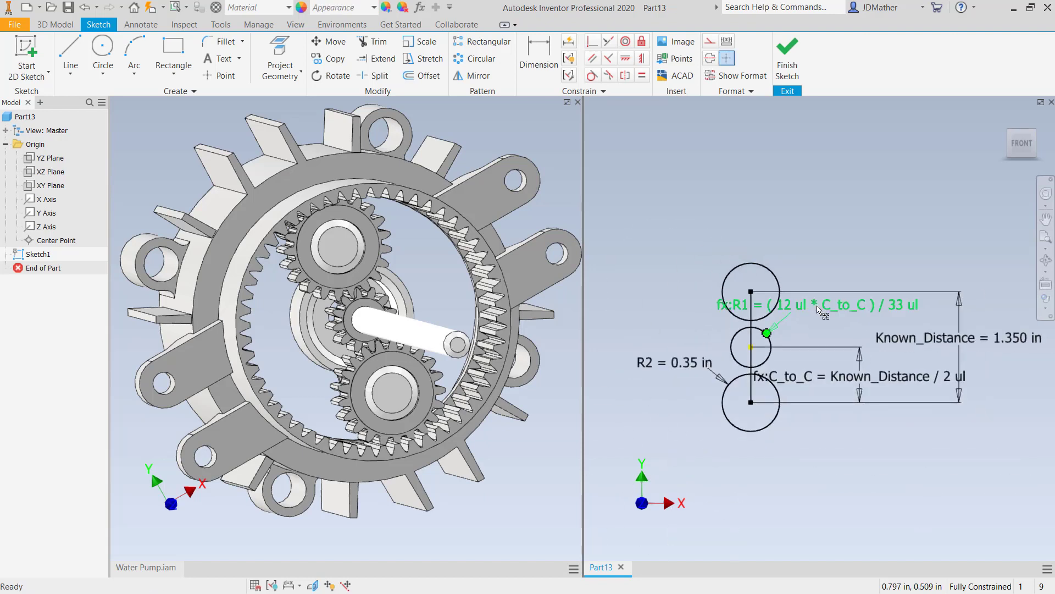
mouse_move(809, 305)
mouse_down()
mouse_move(844, 309)
mouse_move(839, 266)
mouse_move(874, 274)
mouse_up()
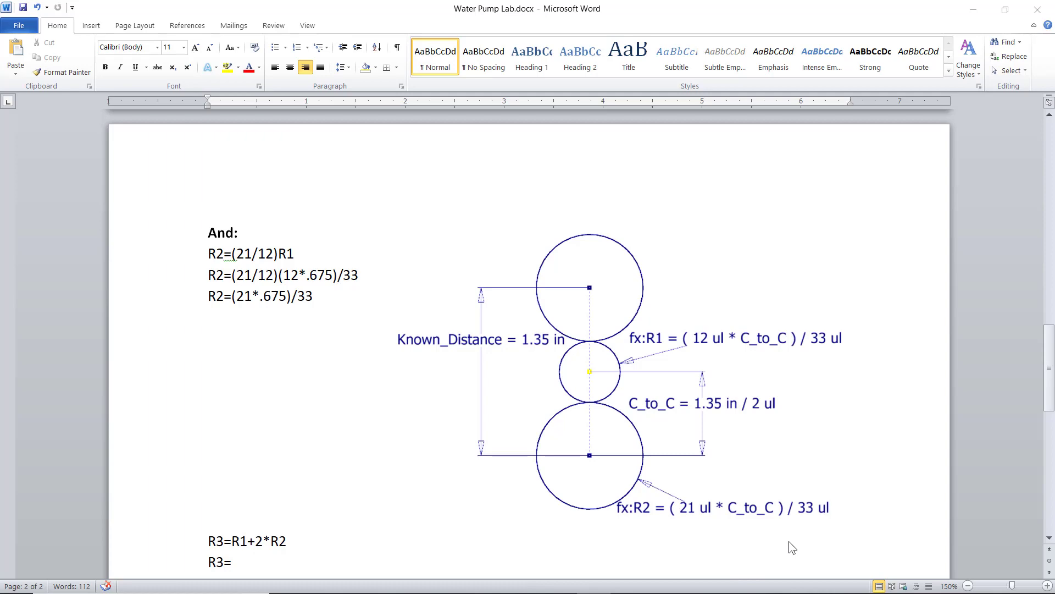
- Return from the Water Pump Lab document to the sketch and set the lower circle's R2 radius to (21ul*C_to_C)/33ul
click(1004, 11)
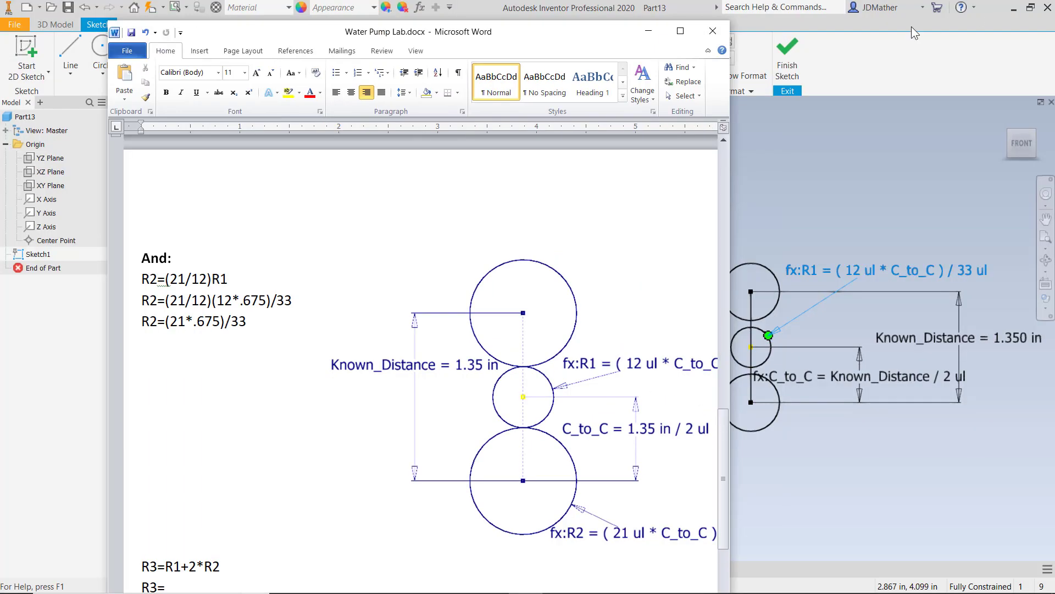
drag(579, 45, 1054, 143)
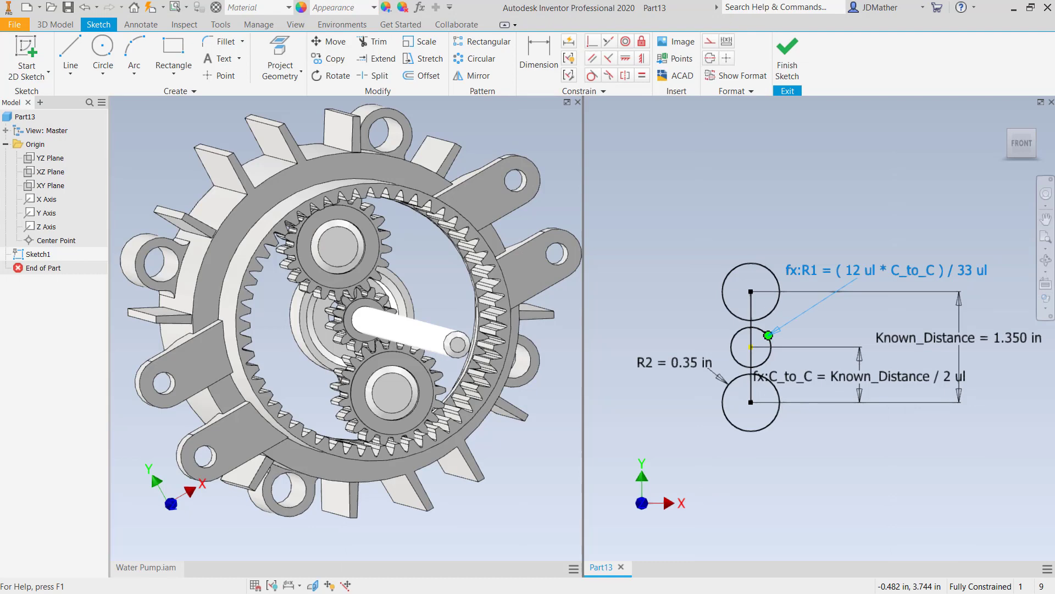
double_click(662, 365)
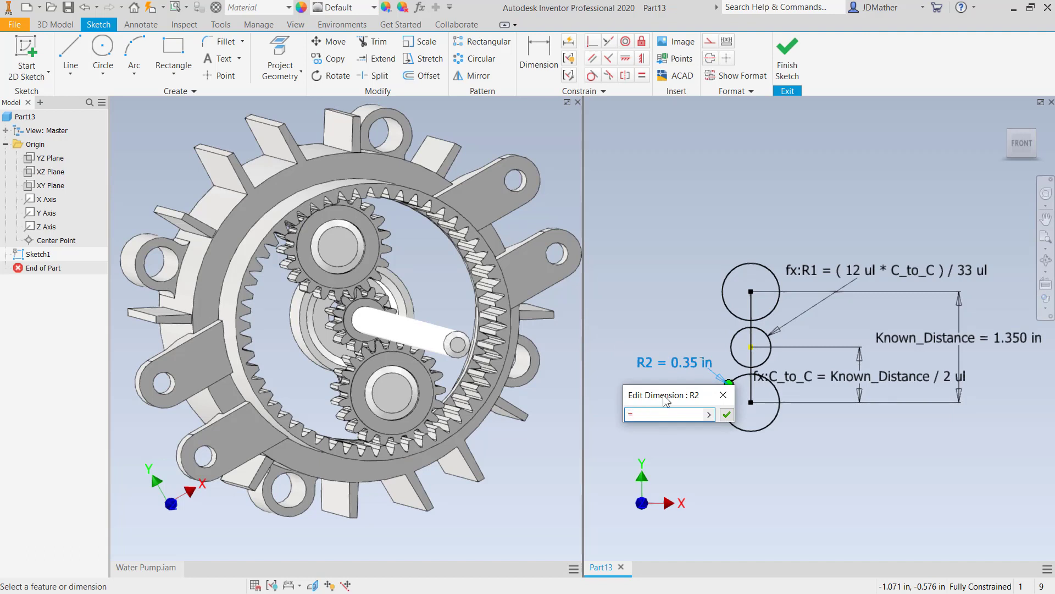
text((21)
text(*)
click(829, 377)
text())
text(/)
text(33)
text(ul)
text(ul)
click(726, 417)
- Check in the Water Pump Lab document how the enclosing circle's radius R3 is calculated from R1 and R2
scroll(775, 418, down, 5)
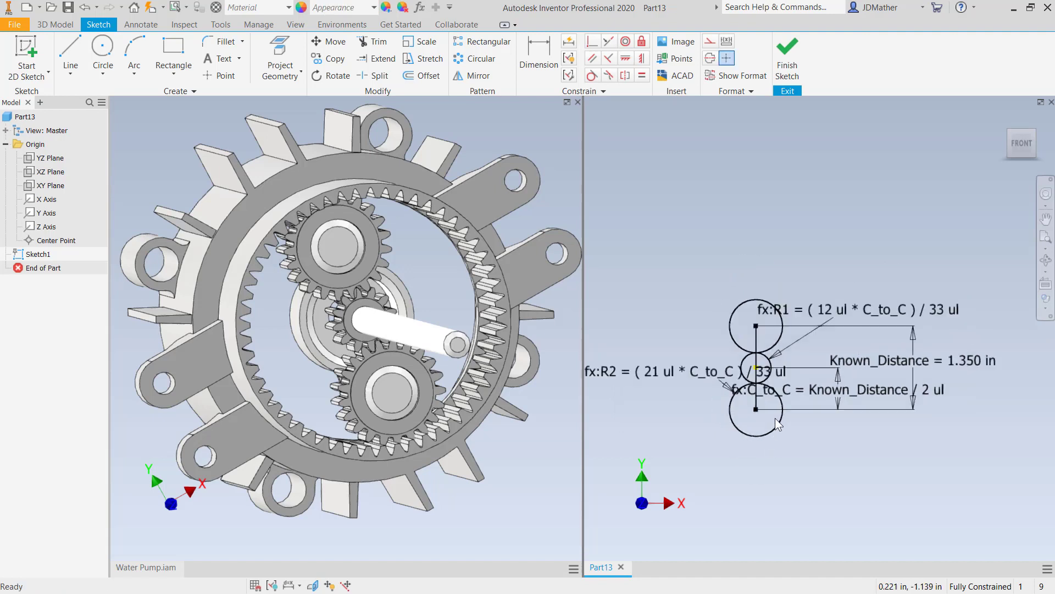
scroll(752, 429, up, 5)
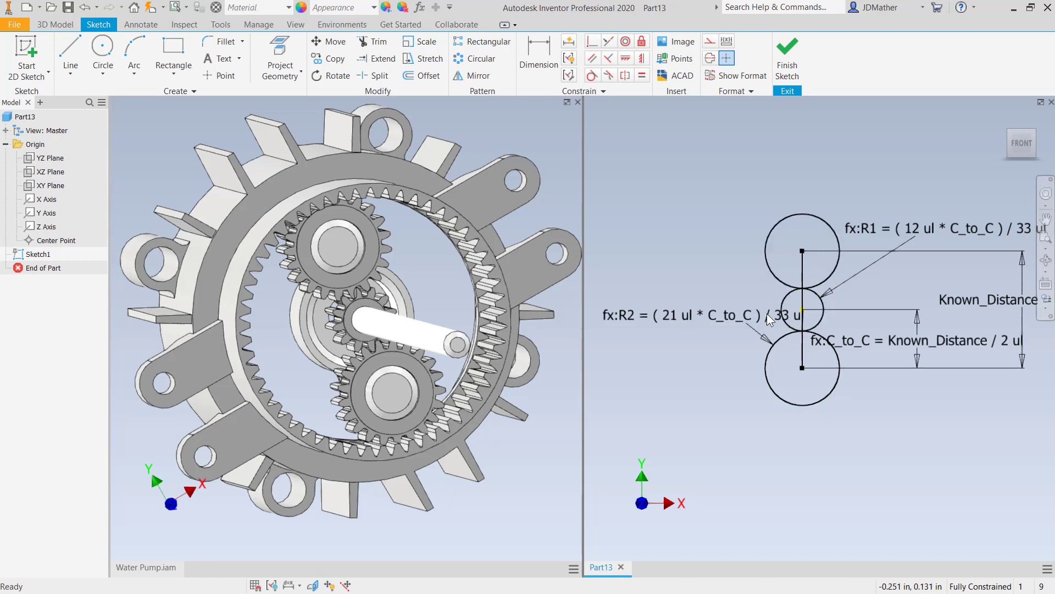
scroll(743, 329, down, 4)
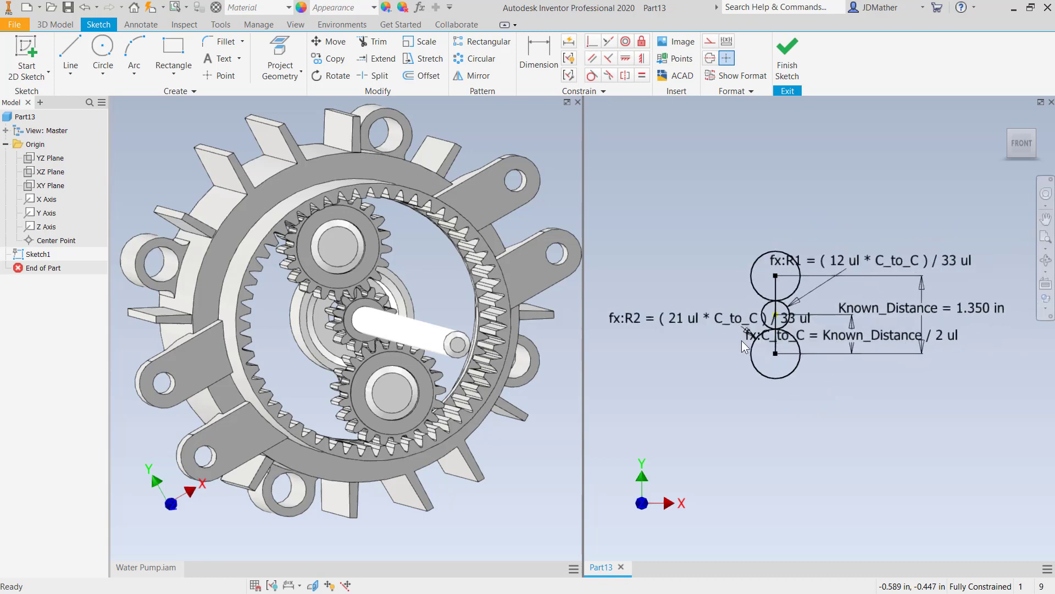
scroll(755, 347, up, 1)
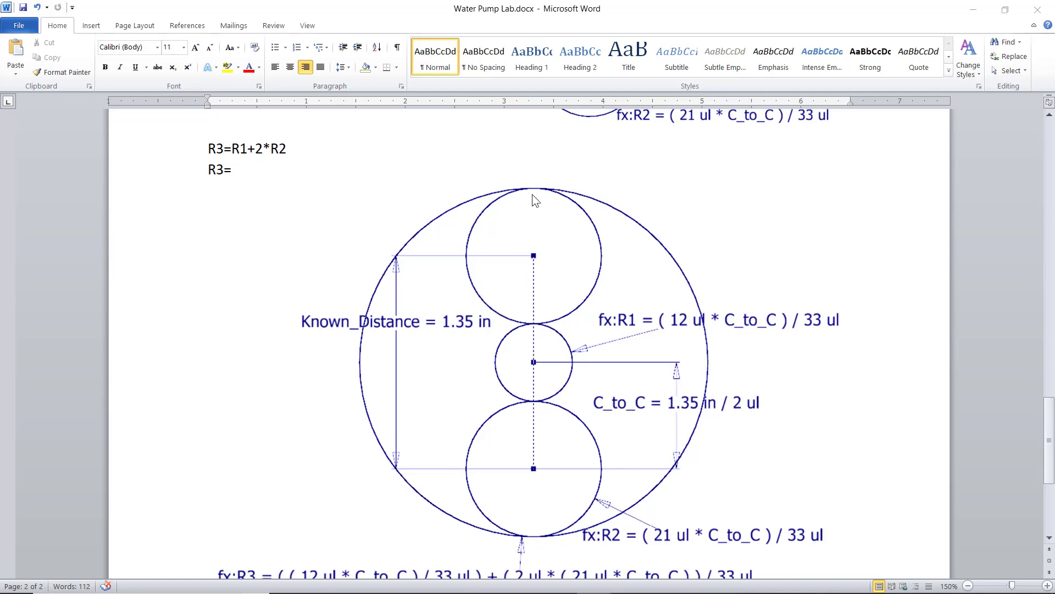
scroll(407, 195, down, 3)
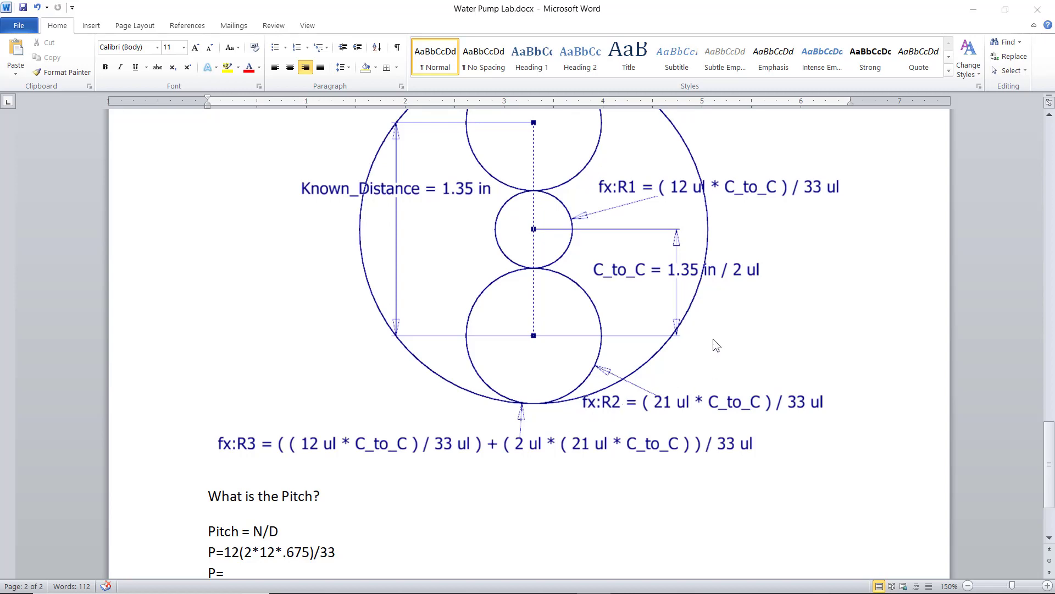
click(986, 11)
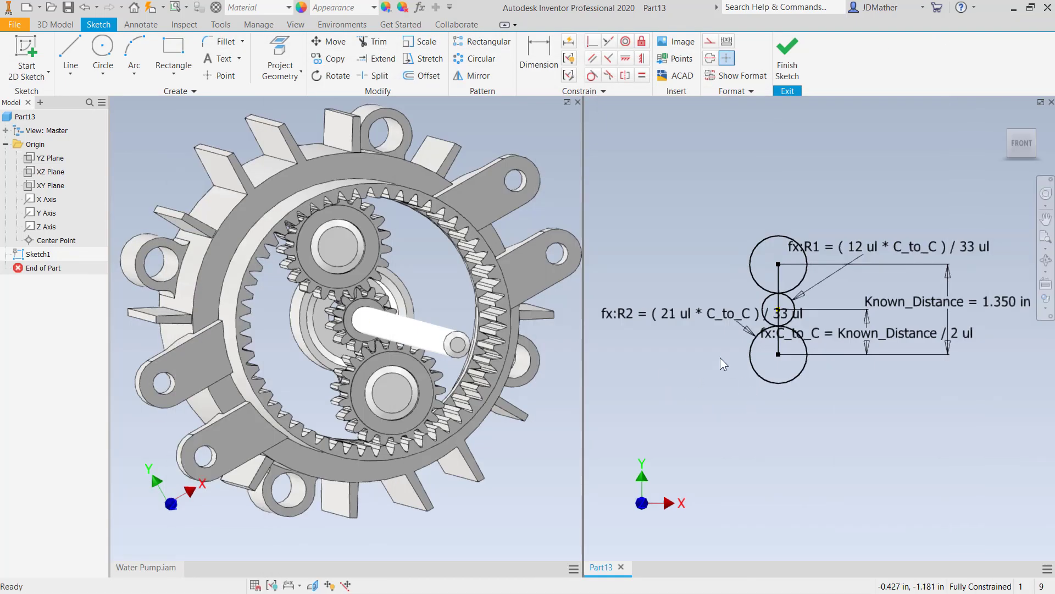
- Sketch a large circle about 3.9 in in diameter around all three circles, centred on the middle circle's centre
click(102, 50)
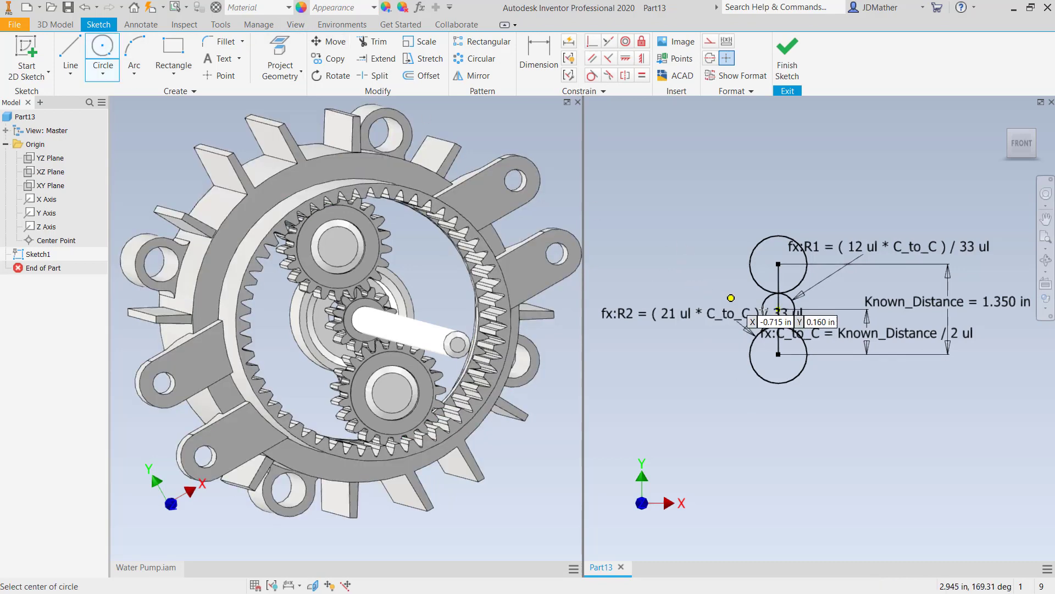
click(779, 309)
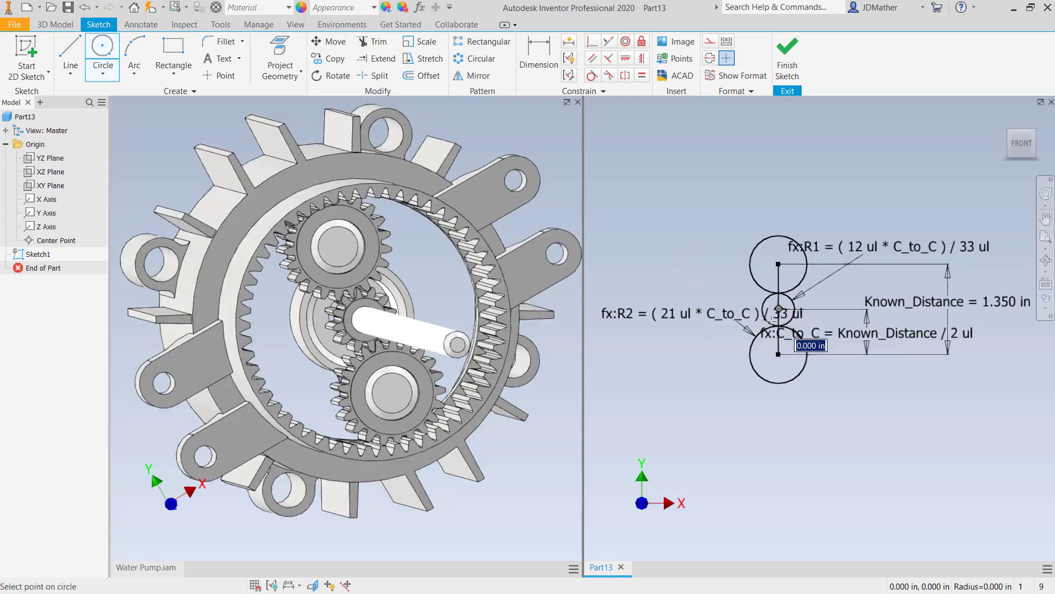
click(735, 430)
right_click(822, 123)
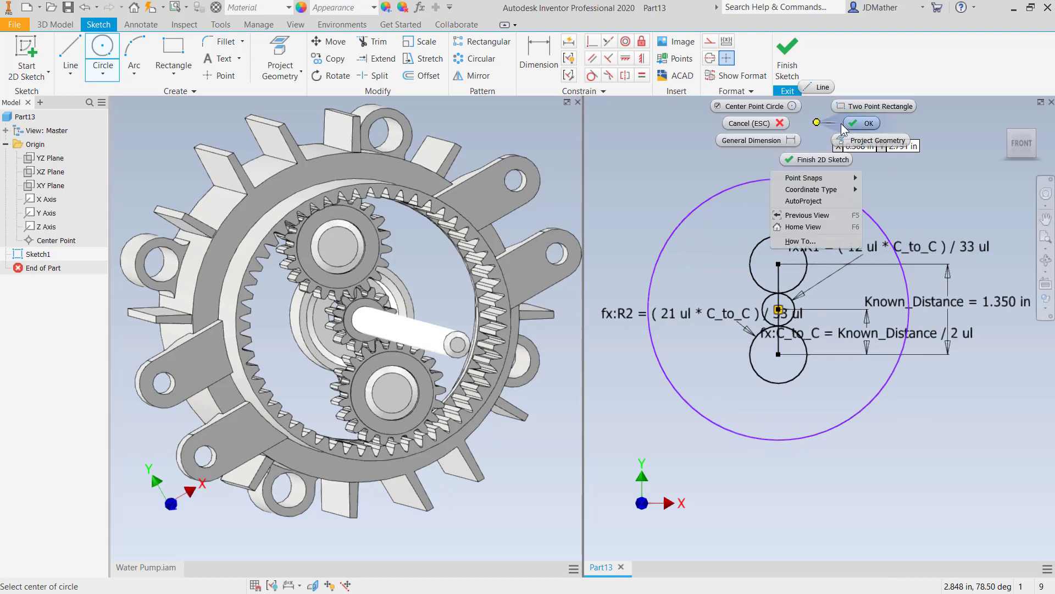
click(848, 124)
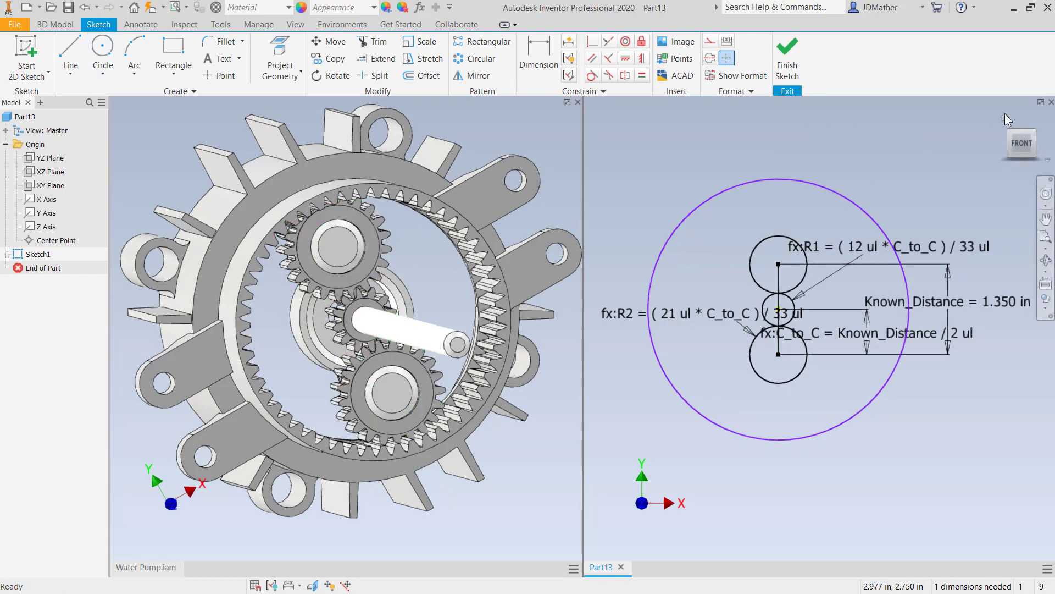
- Maximize the Part13 sketch view and add a radius-type dimension to the large outer circle
click(1041, 102)
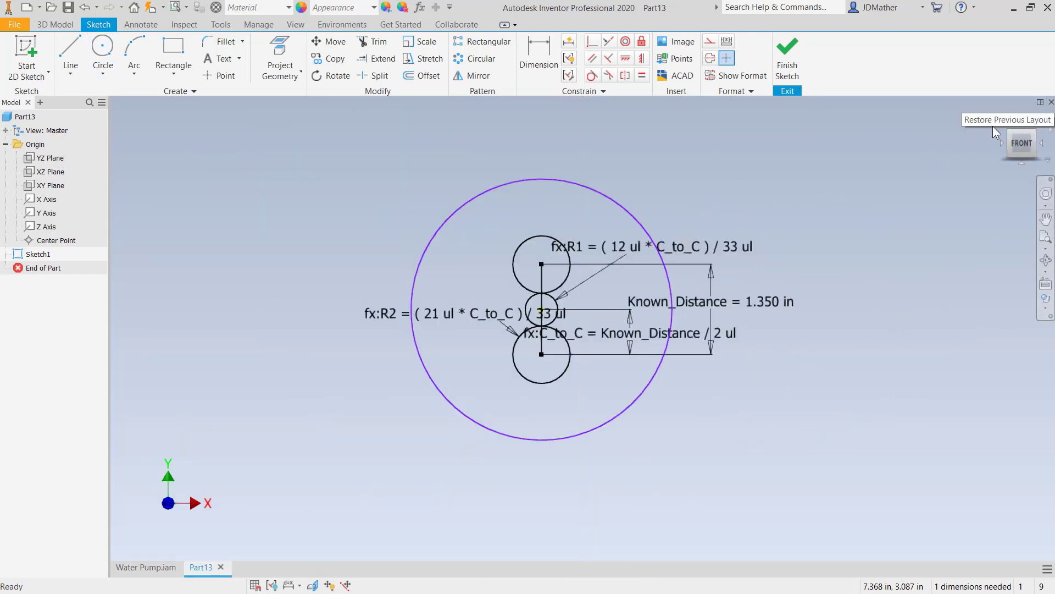
scroll(595, 269, up, 2)
scroll(384, 358, down, 3)
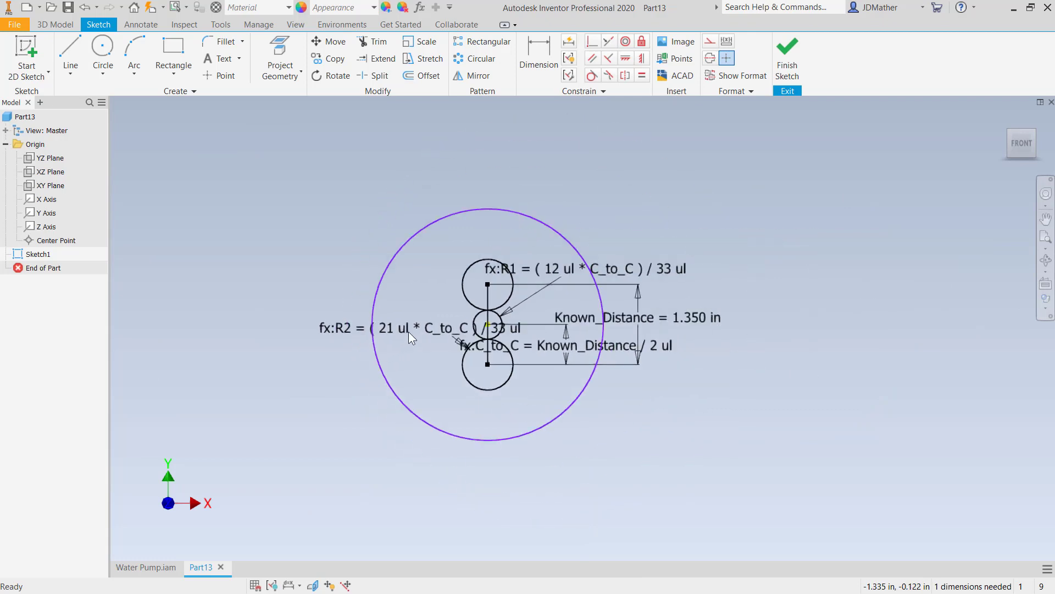
scroll(388, 433, up, 1)
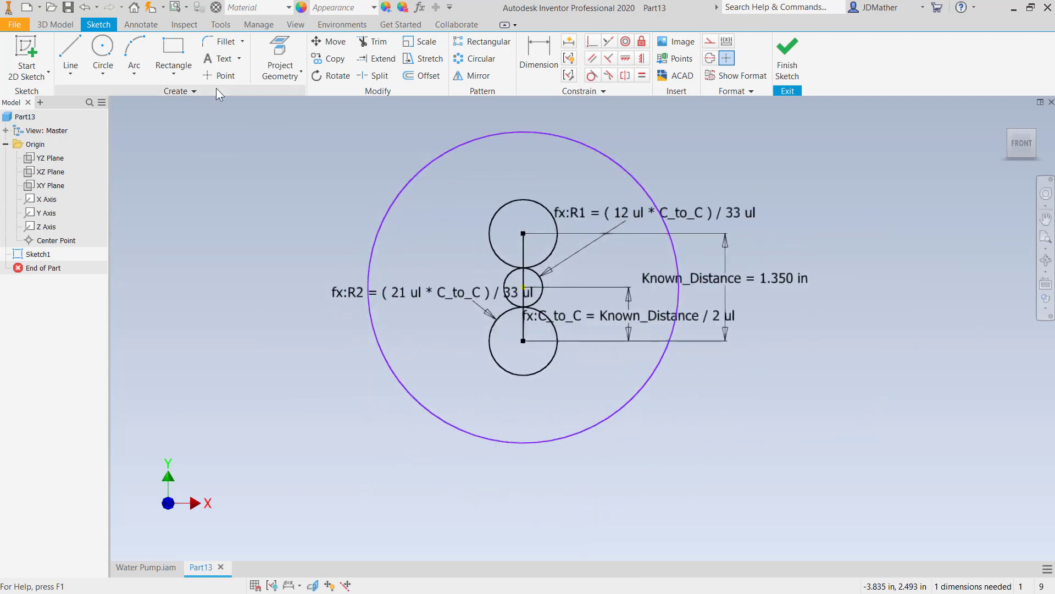
click(538, 55)
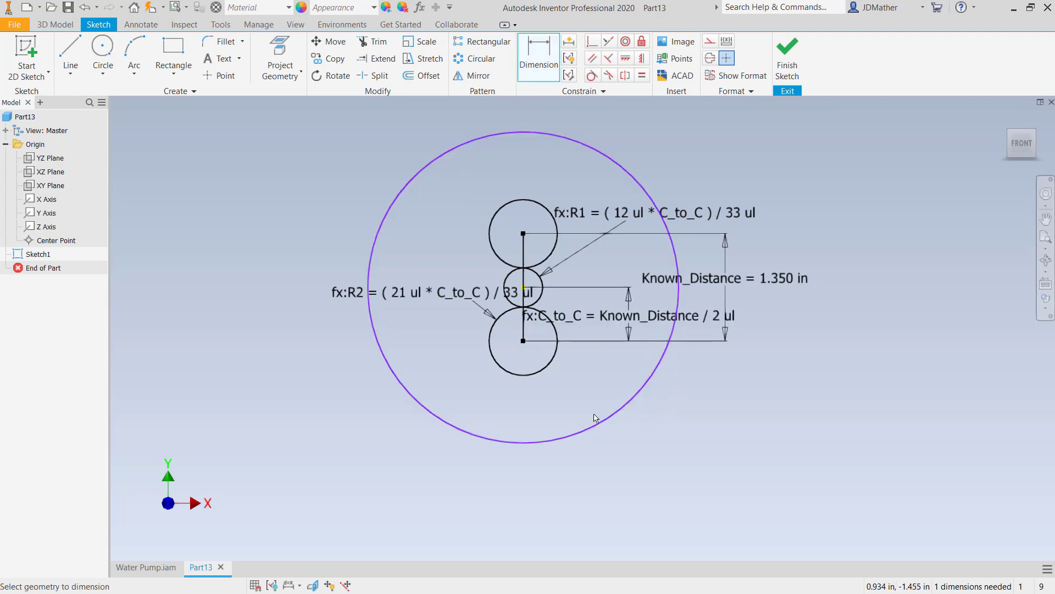
click(603, 428)
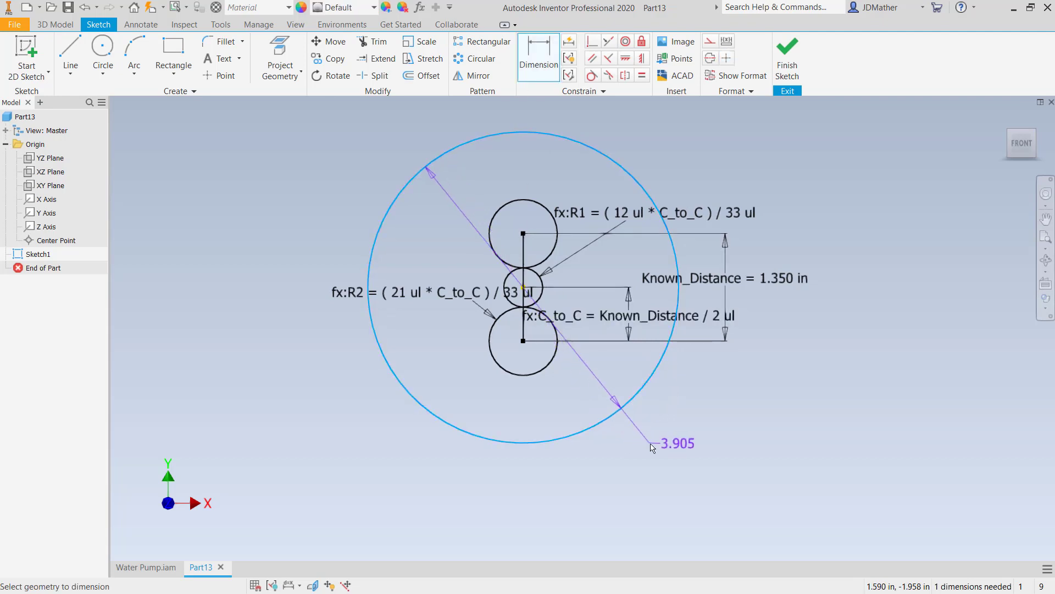
right_click(650, 444)
mouse_move(659, 498)
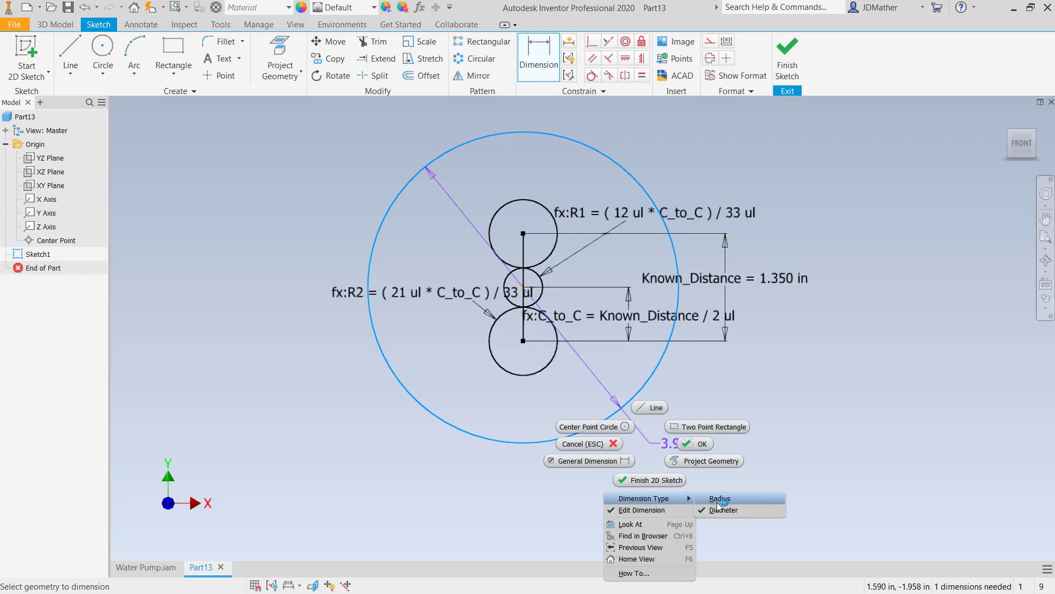
click(718, 498)
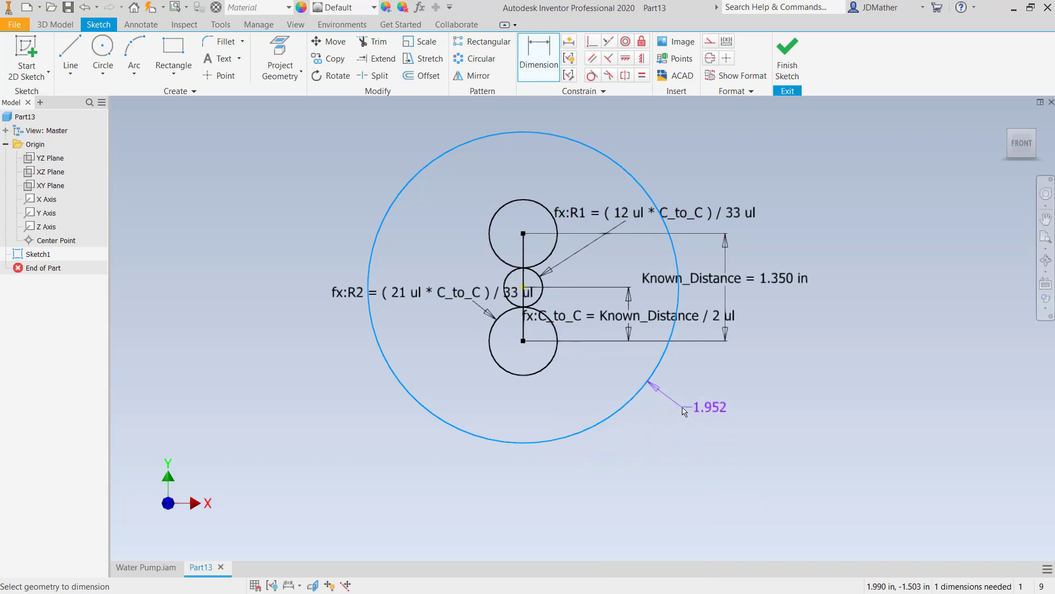
click(681, 407)
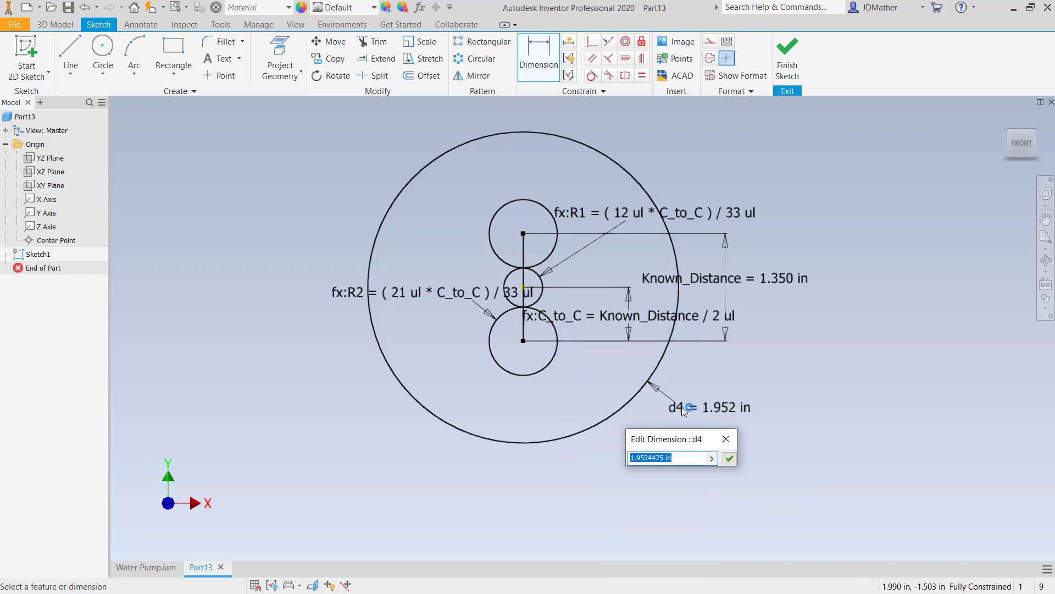
- Name the large circle's radius R3 and set it to ((C_to_C)/33ul)+(2ul*(21ul*C_to_C))/33ul
text(R)
text(3=)
text((()
text(12UL)
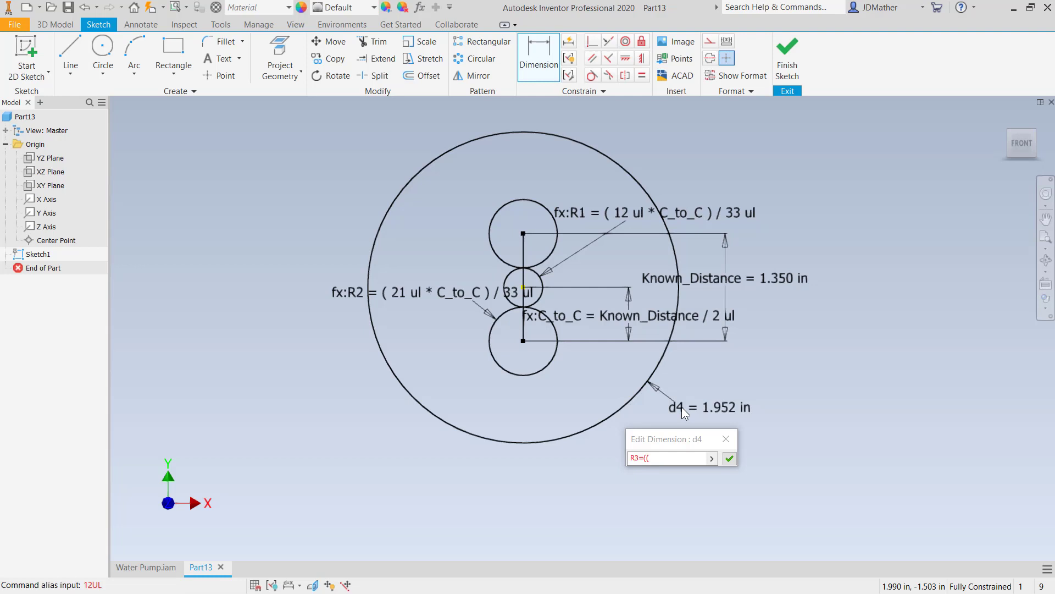
click(633, 317)
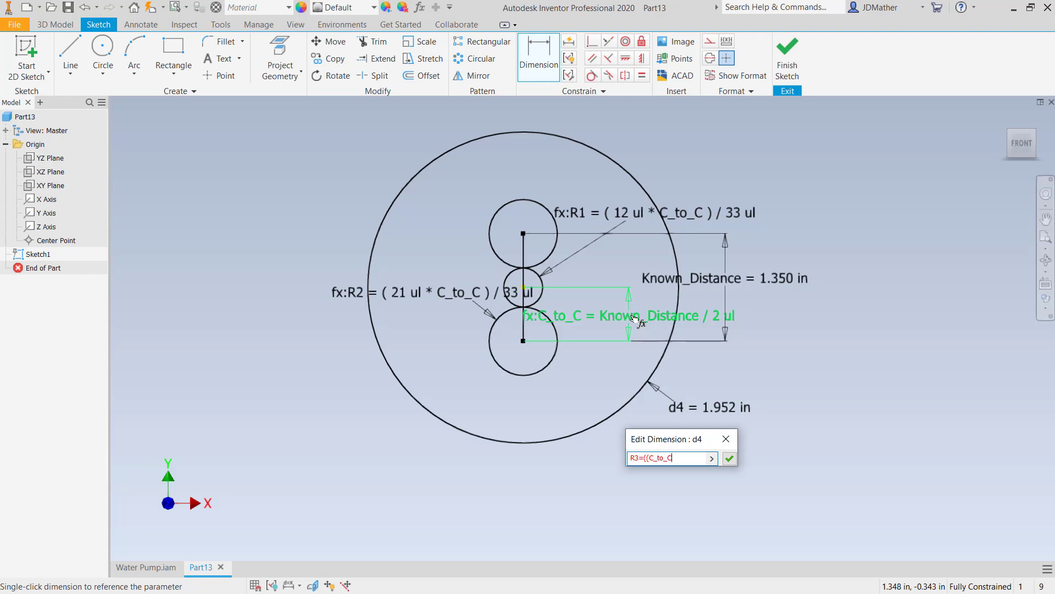
text()/33ul)
text()+()
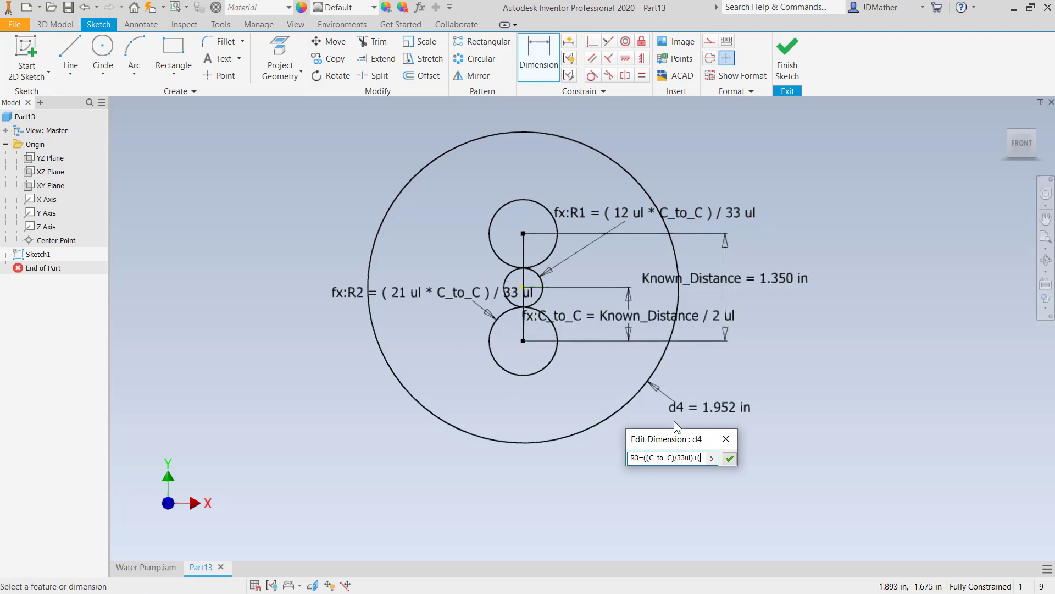
text(2ul*(21ul*)
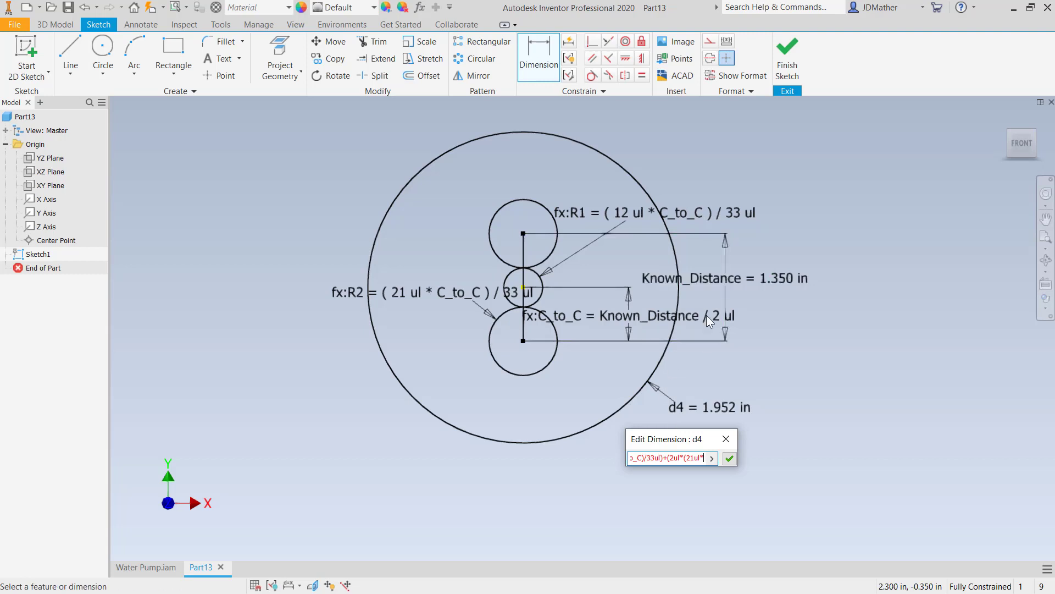
click(626, 322)
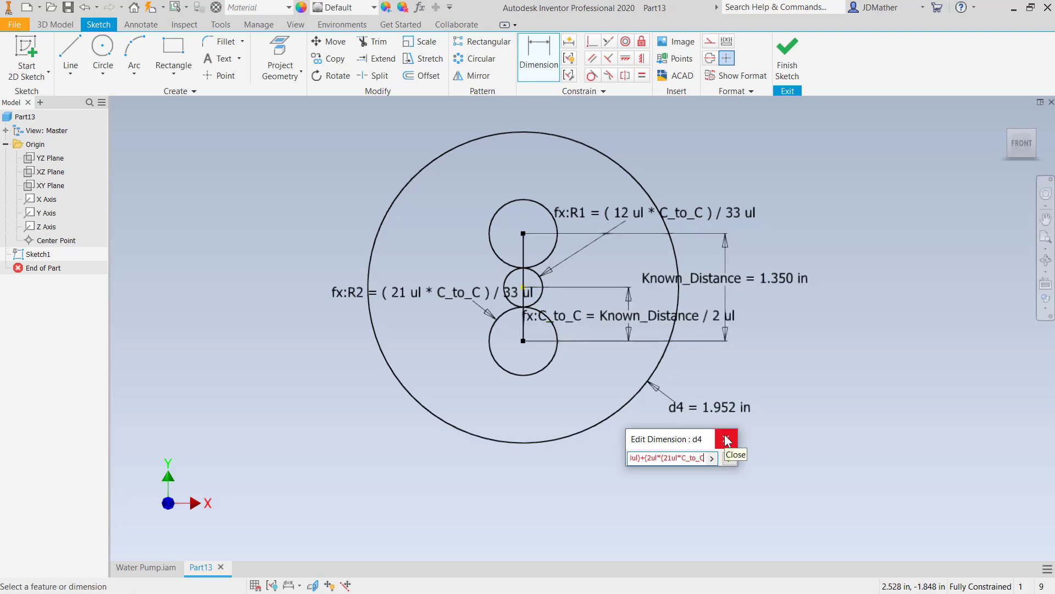
text())
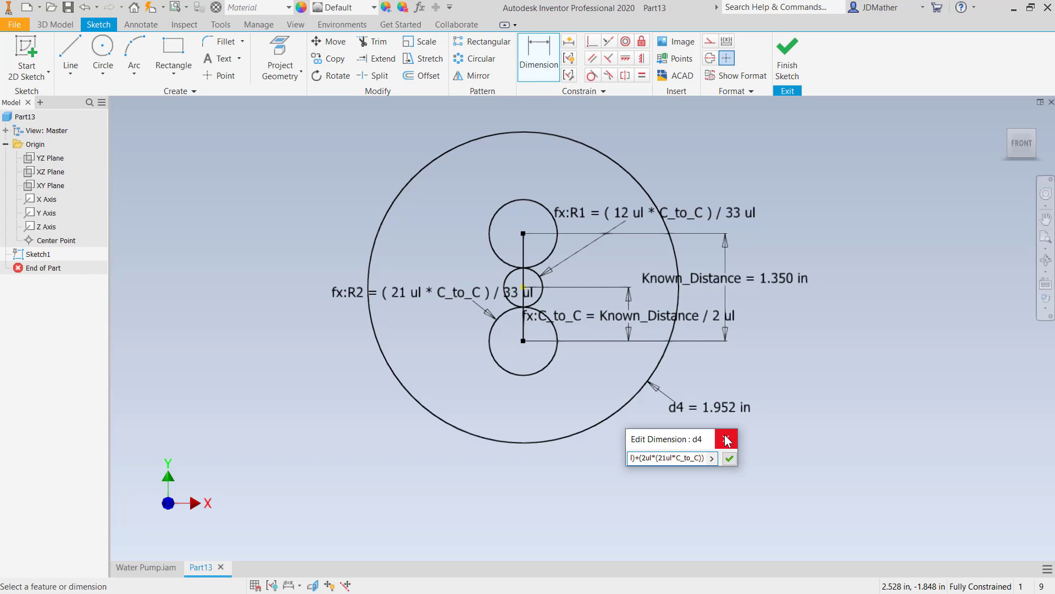
text(/33ul)
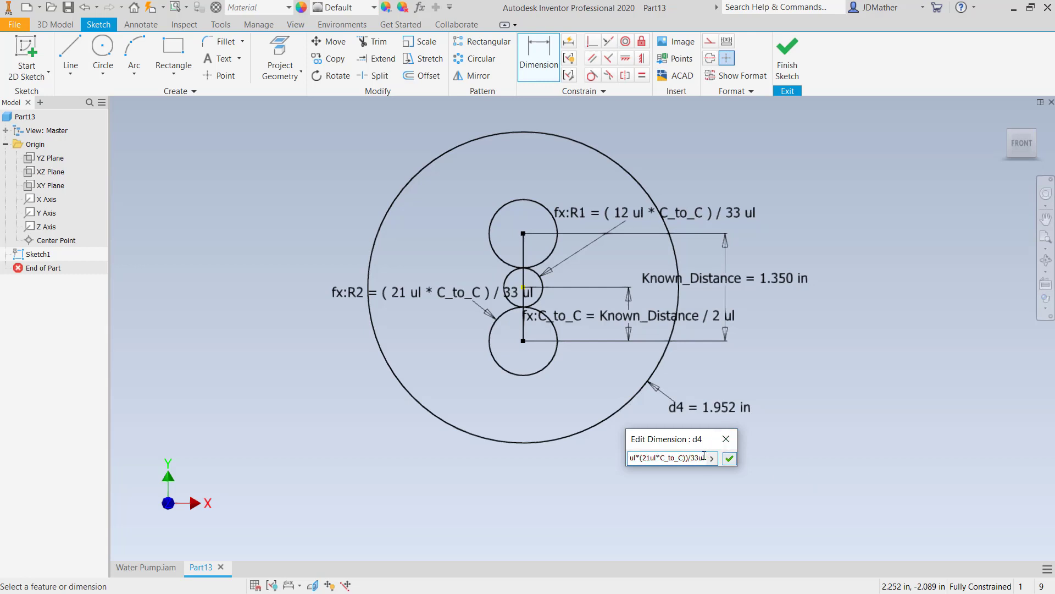
mouse_move(725, 460)
click(731, 458)
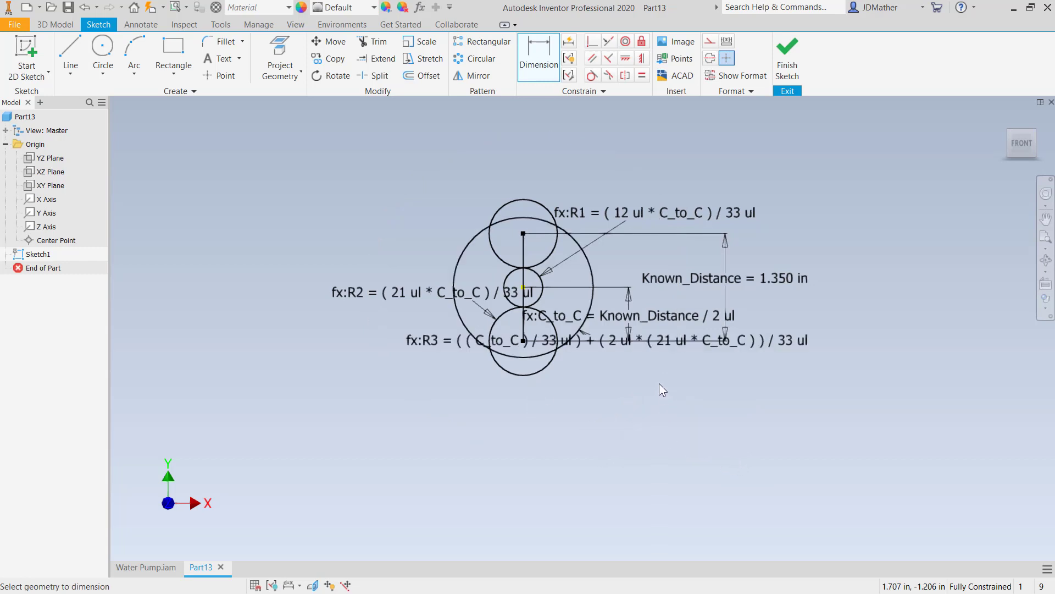
- Correct R3's expression to ((12ul*C_to_C)/33ul)+(2ul*(21ul*C_to_C))/33ul and move its dimension text below the large circle
scroll(659, 384, up, 2)
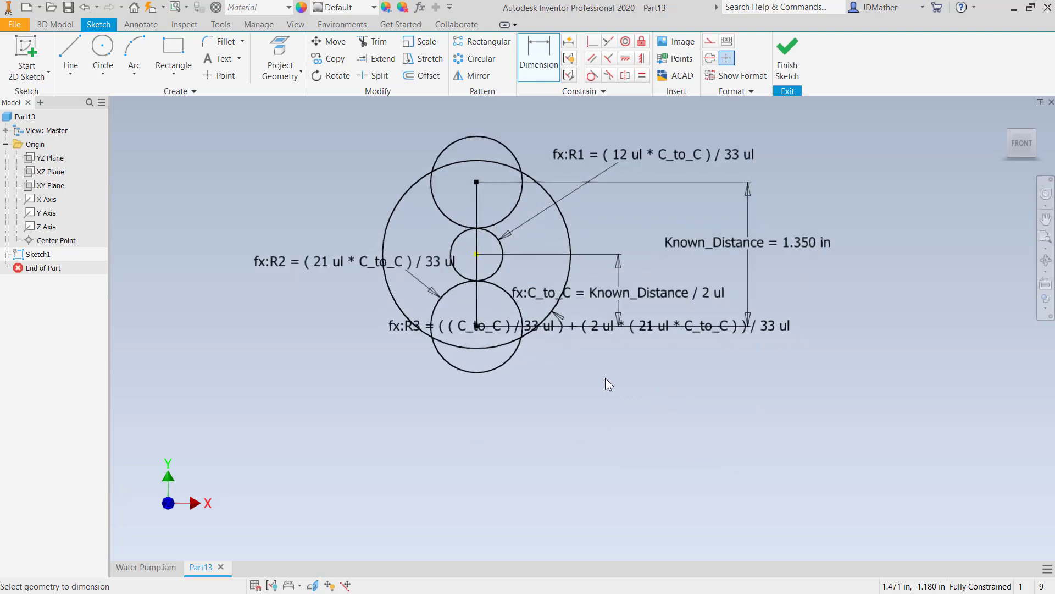
double_click(555, 326)
key(Return)
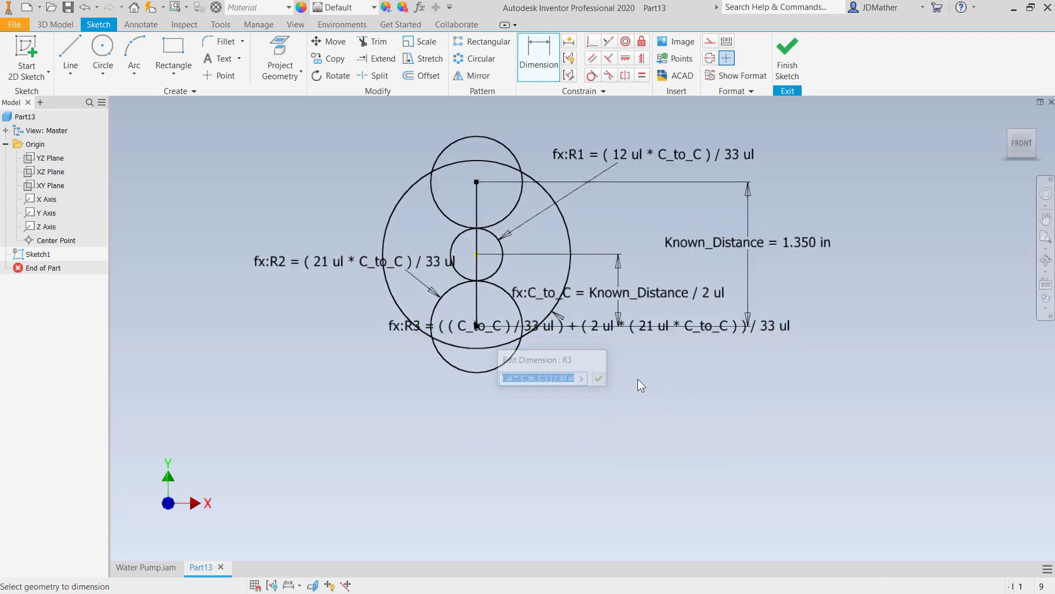
double_click(586, 328)
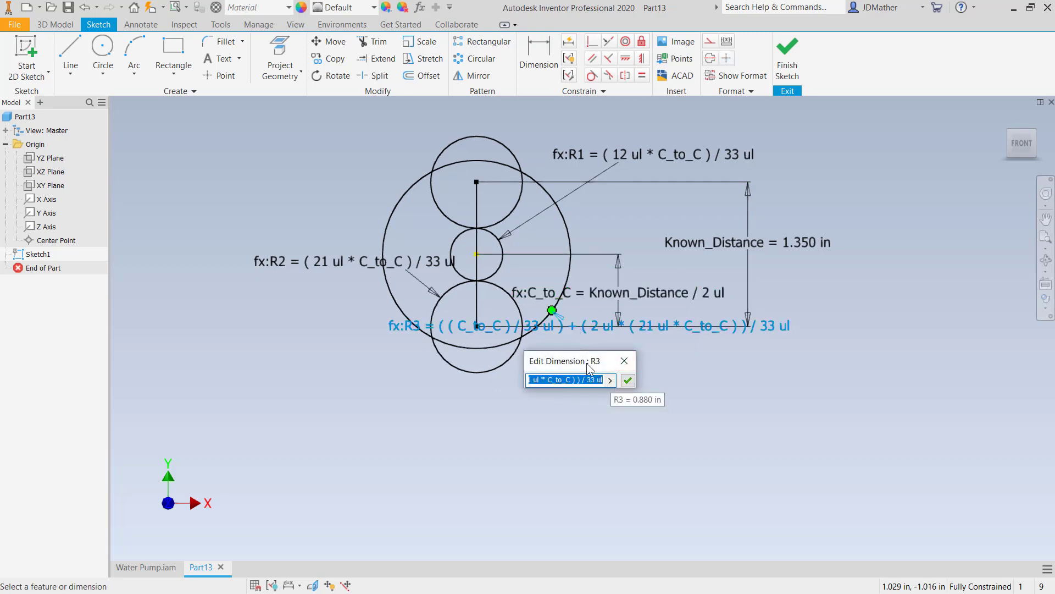
drag(585, 362, 593, 384)
click(592, 401)
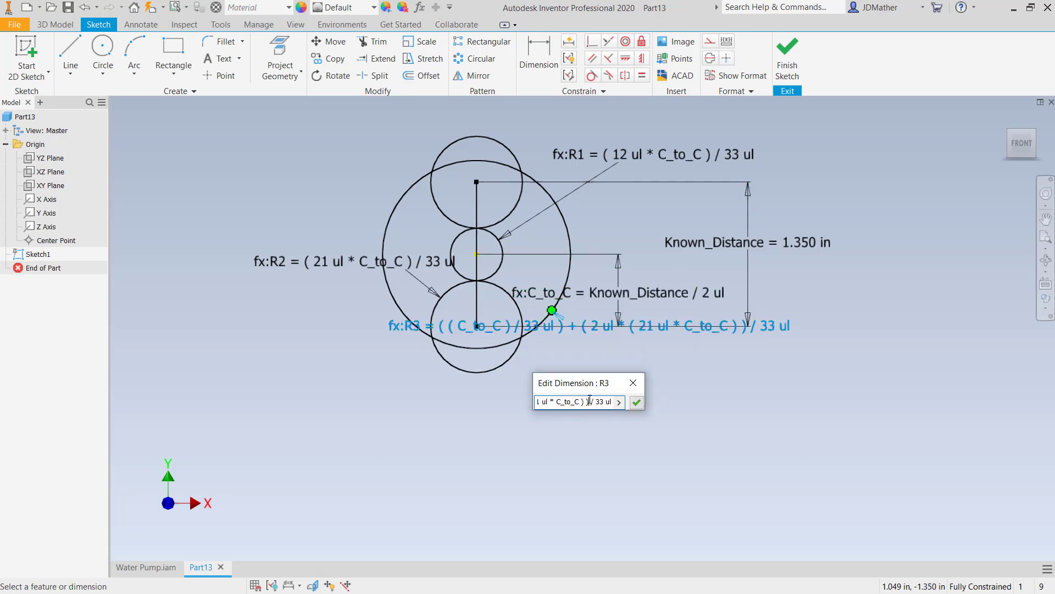
key(Left)
key(Left)
key(Left)
key(Left)
key(Left)
key(Left)
key(Left)
key(Left)
key(Left)
key(Left)
key(Left)
key(Left)
key(Left)
key(Left)
key(Left)
key(Left)
key(Left)
key(Left)
key(Left)
key(Left)
click(547, 405)
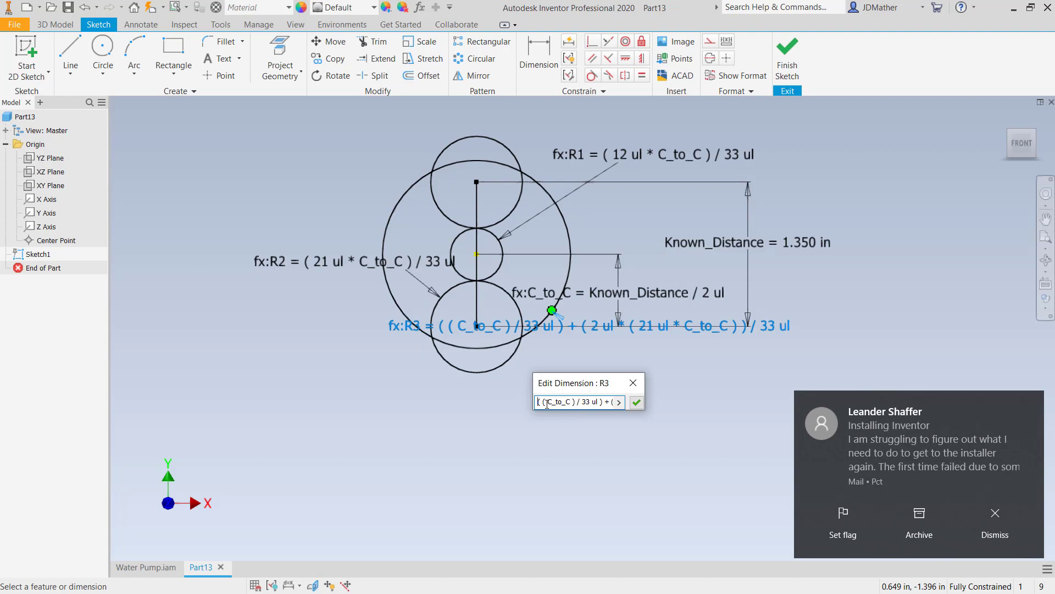
click(997, 531)
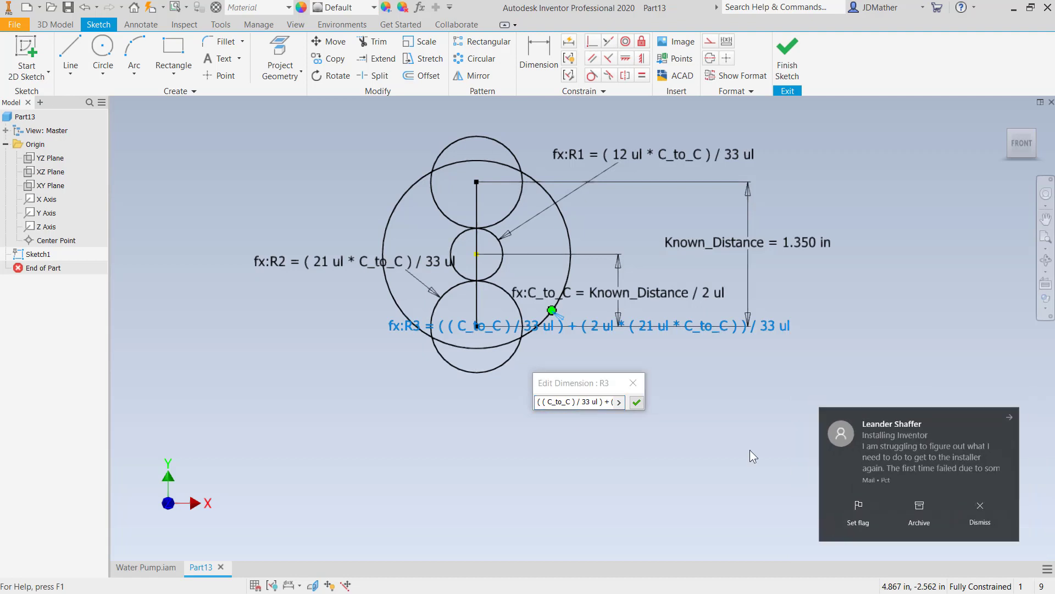
click(580, 402)
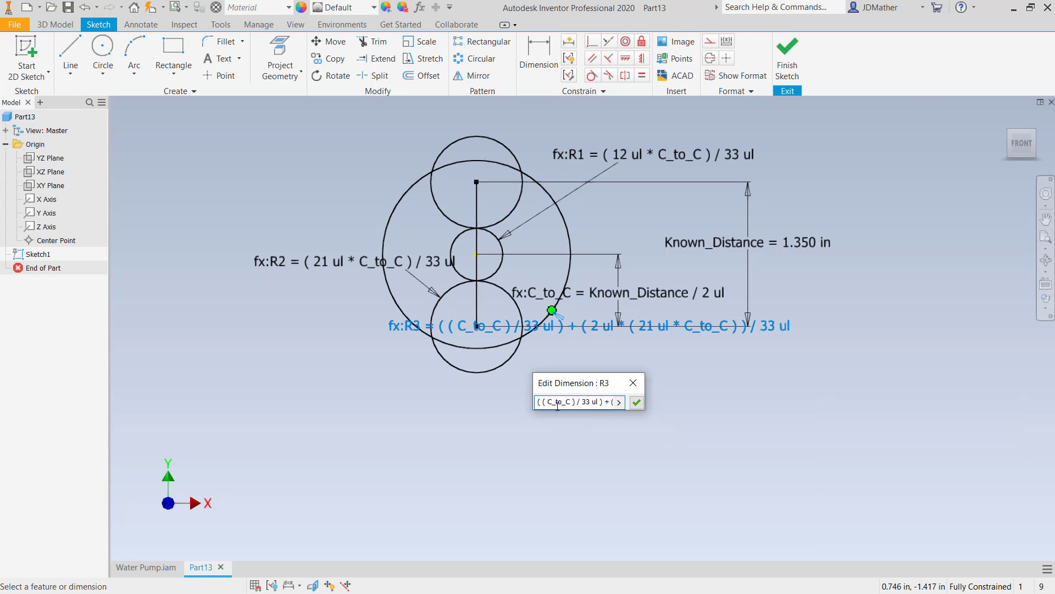
text(12*)
key(Right)
key(Right)
key(Right)
key(Right)
key(Right)
key(Right)
key(Right)
key(Right)
key(Right)
key(Right)
key(Right)
key(Right)
key(Right)
key(Right)
key(Right)
key(Right)
key(Right)
key(Right)
key(Right)
key(Right)
key(Right)
click(638, 402)
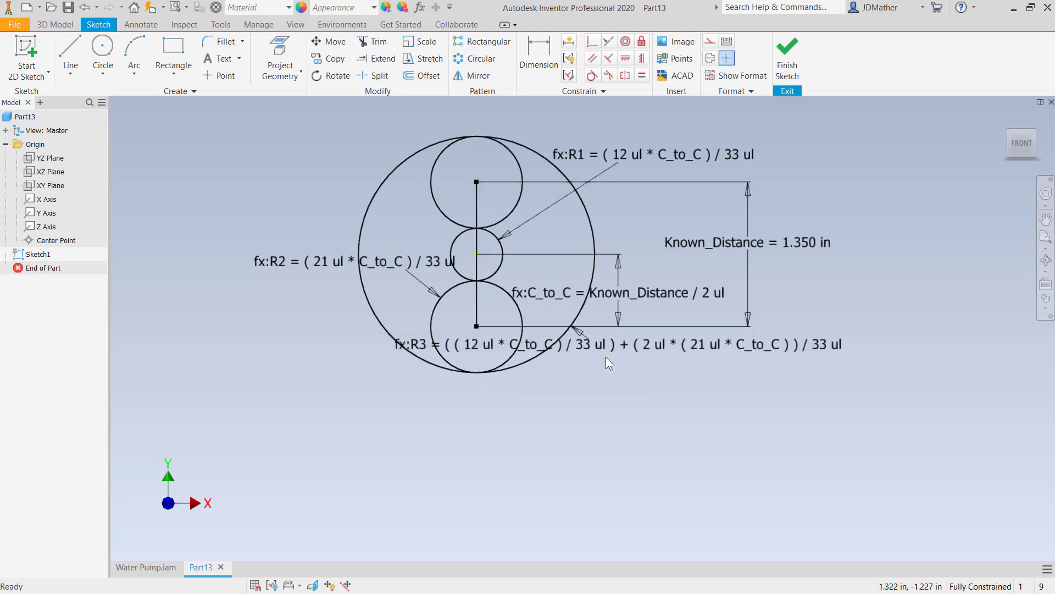
drag(598, 344, 631, 408)
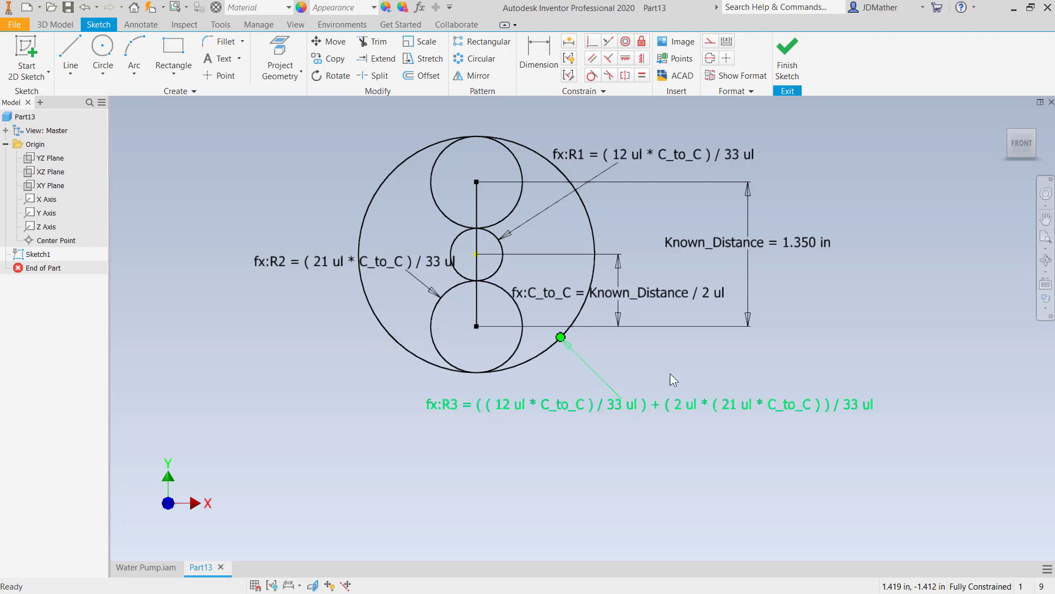
scroll(672, 111, down, 1)
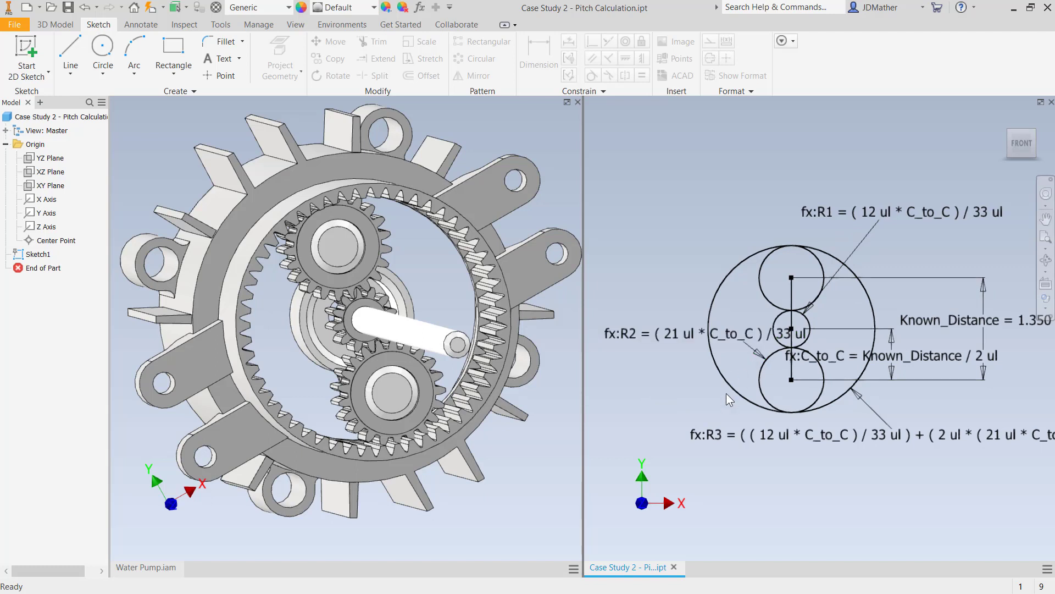
- Open the ring component of Water Pump.iam as its own part, declining feature recognition
click(461, 510)
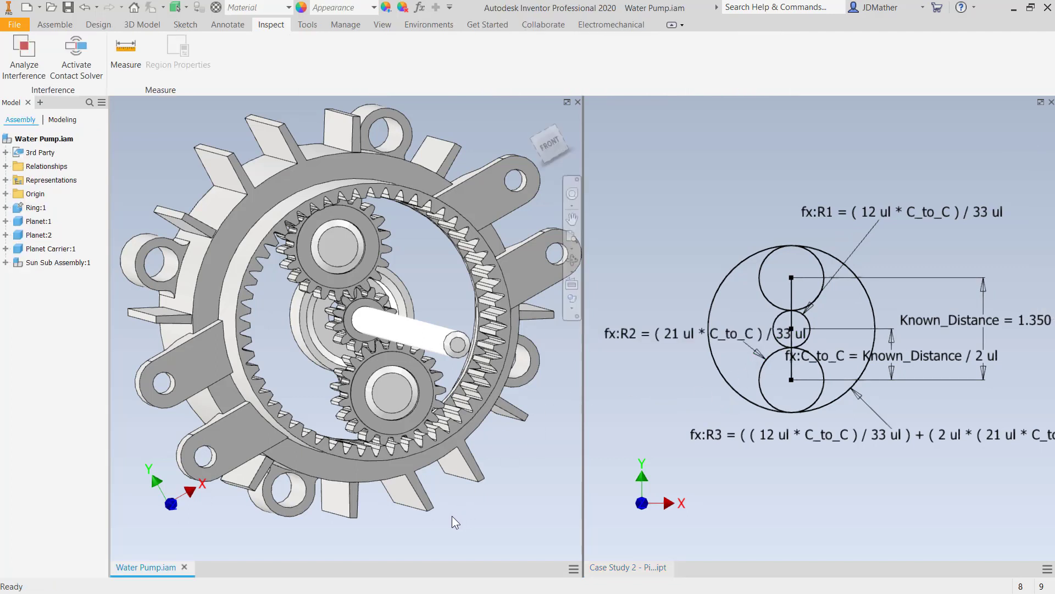
right_click(420, 531)
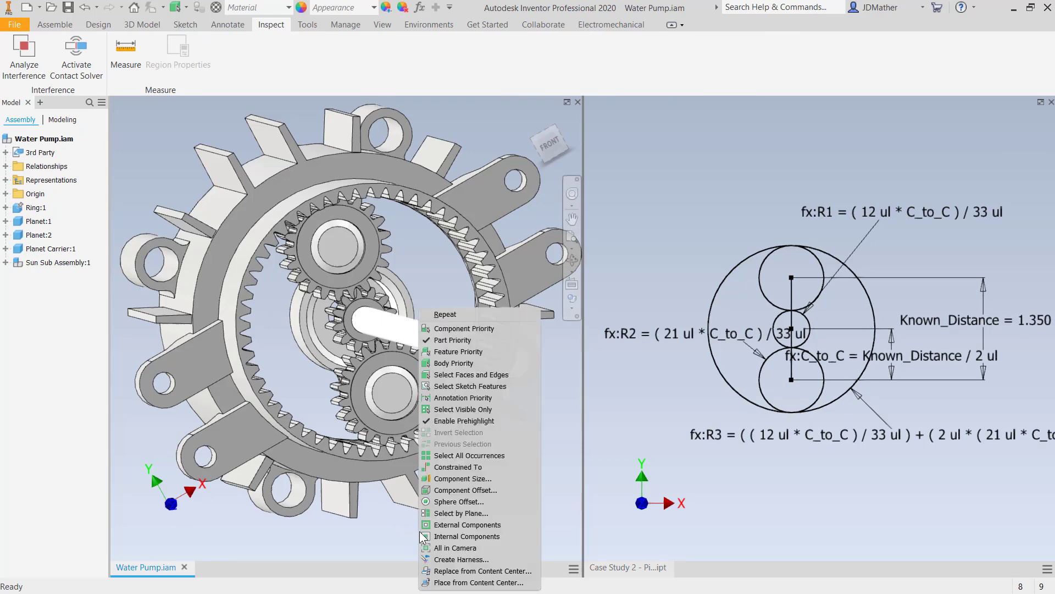
click(559, 438)
click(451, 446)
right_click(460, 437)
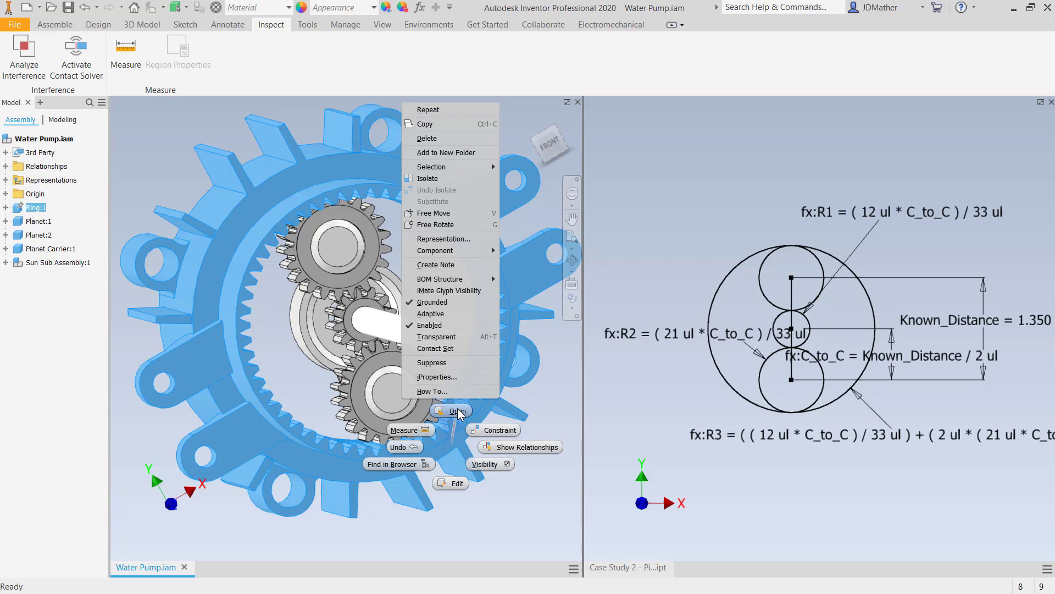
click(457, 410)
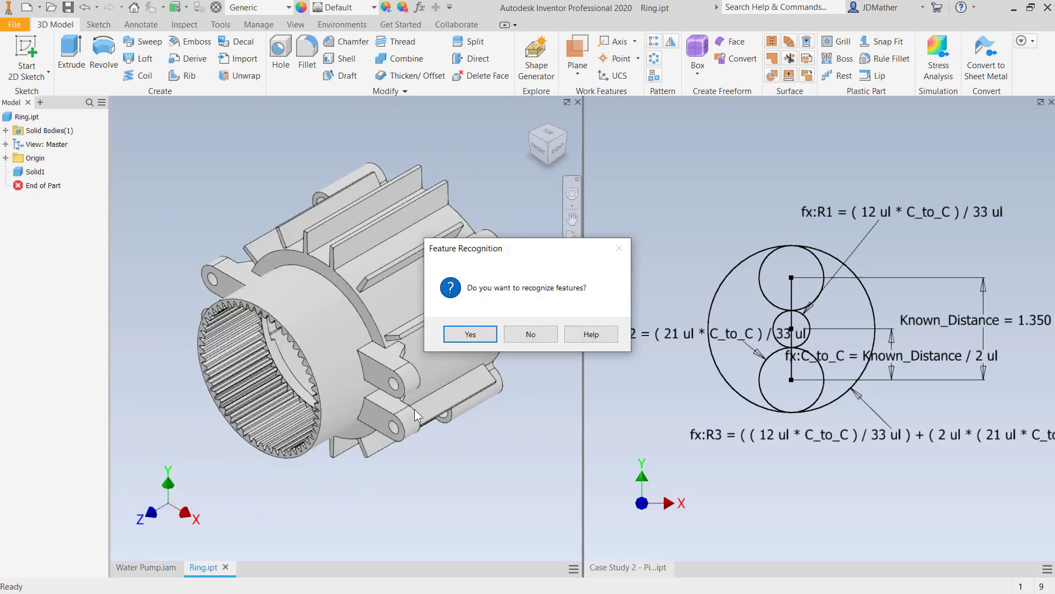
click(529, 334)
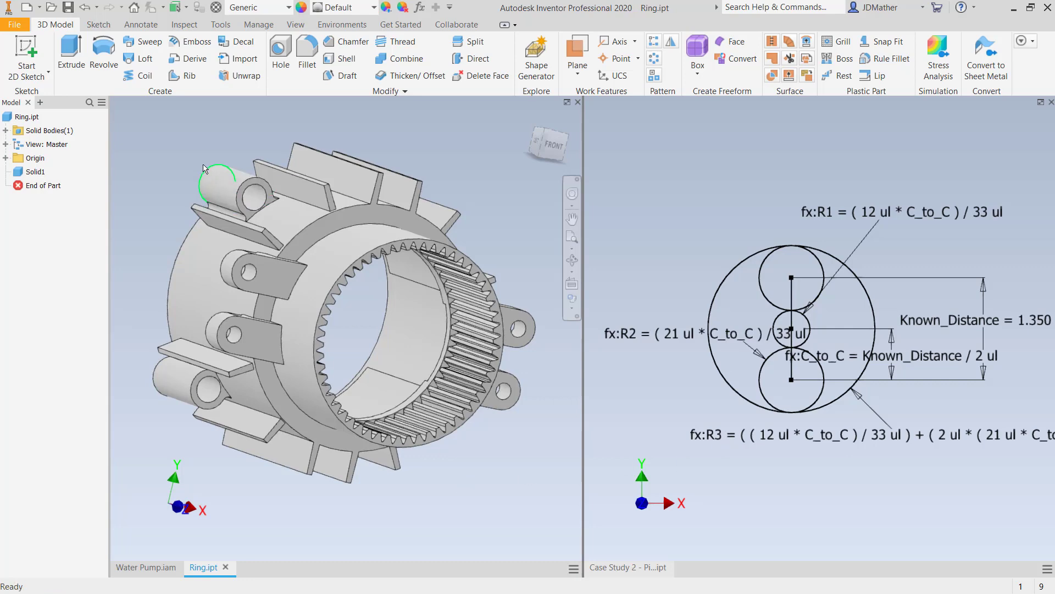
- Start deriving Case Study 2 - Pitch Calculation.ipt into the Ring part
click(268, 25)
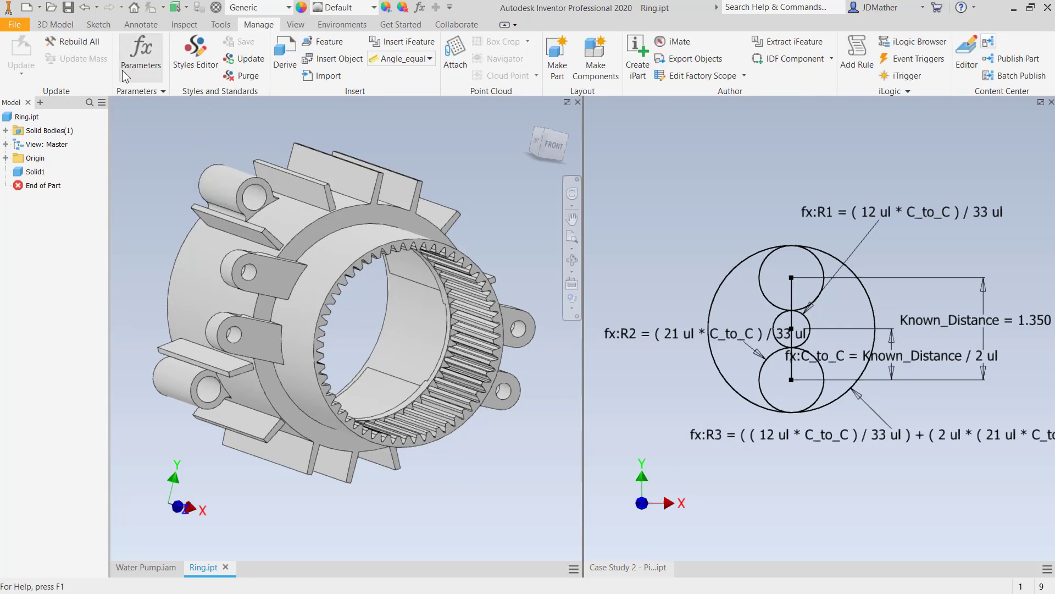
click(288, 71)
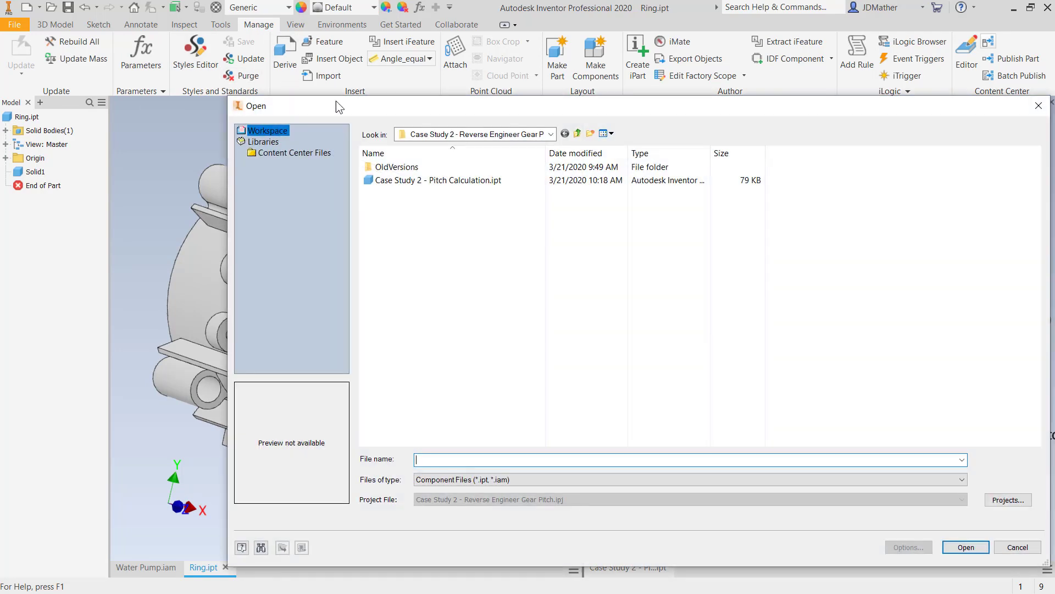
click(408, 182)
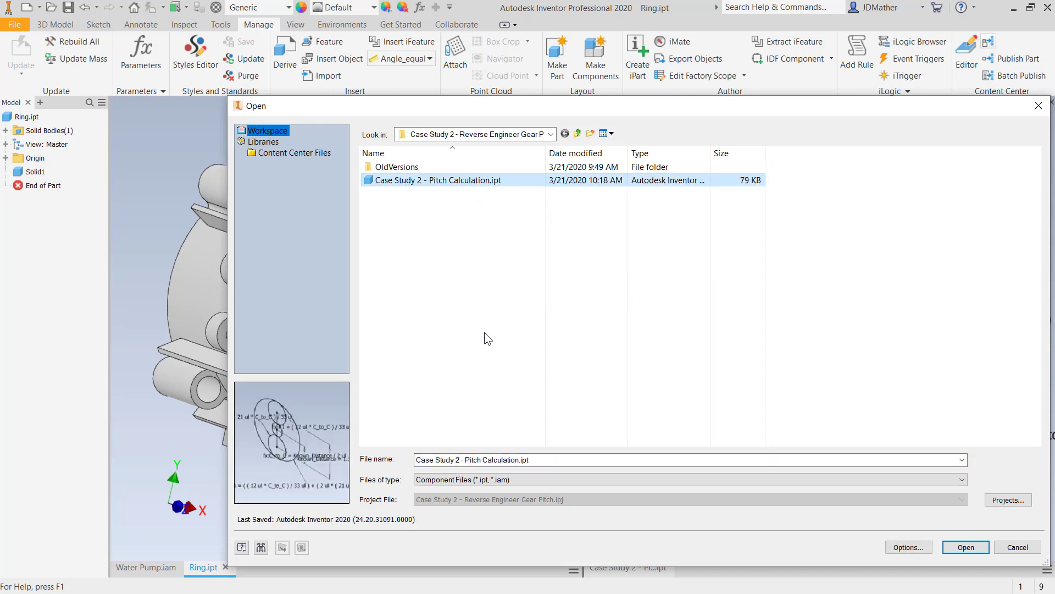
click(959, 547)
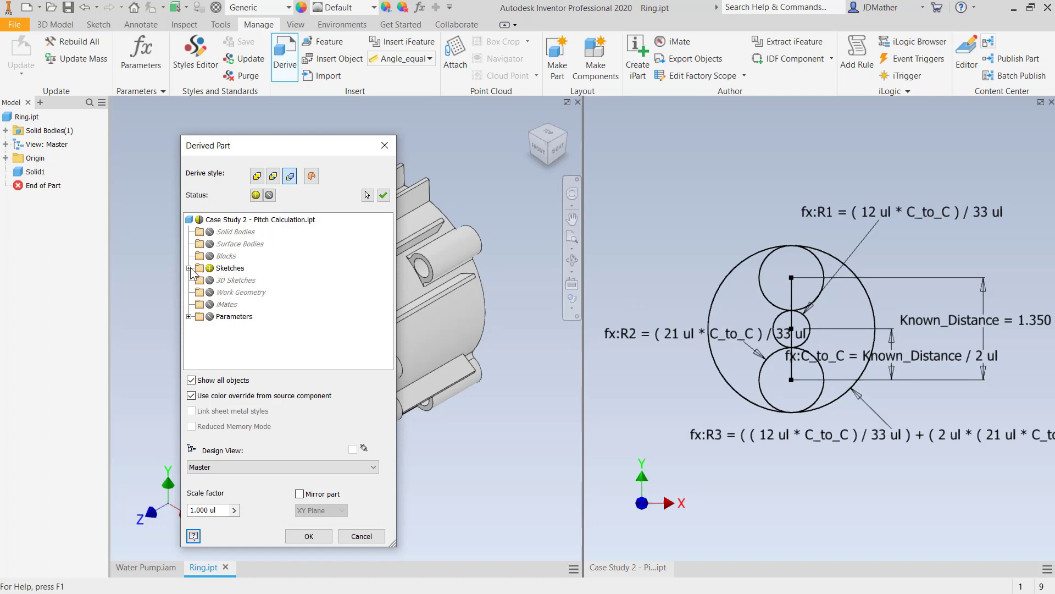
- Exclude the sketches from the derived part, include only the model parameter R3, and complete the derive
click(206, 269)
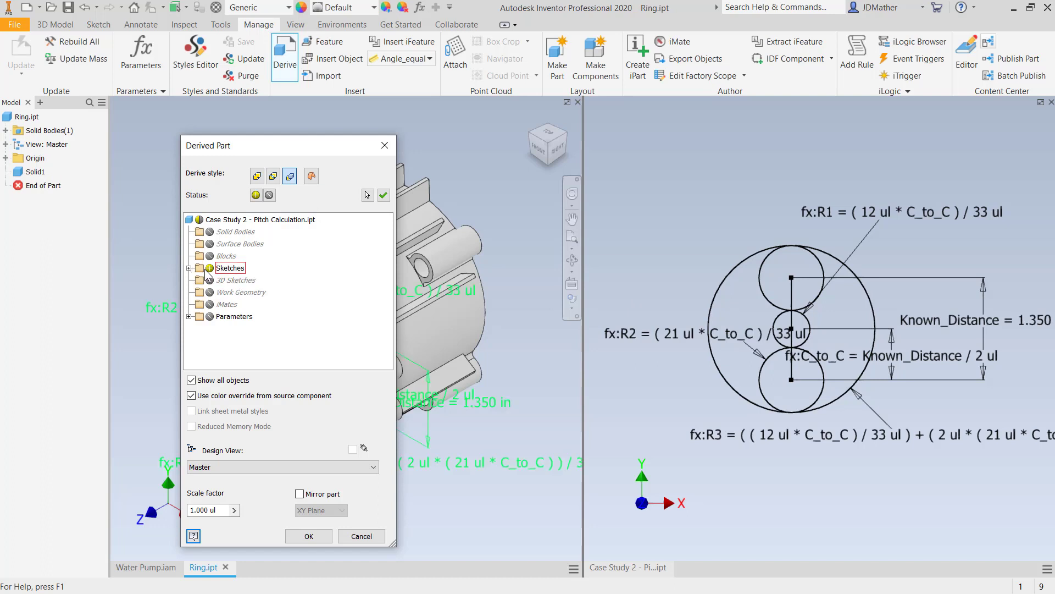
click(189, 317)
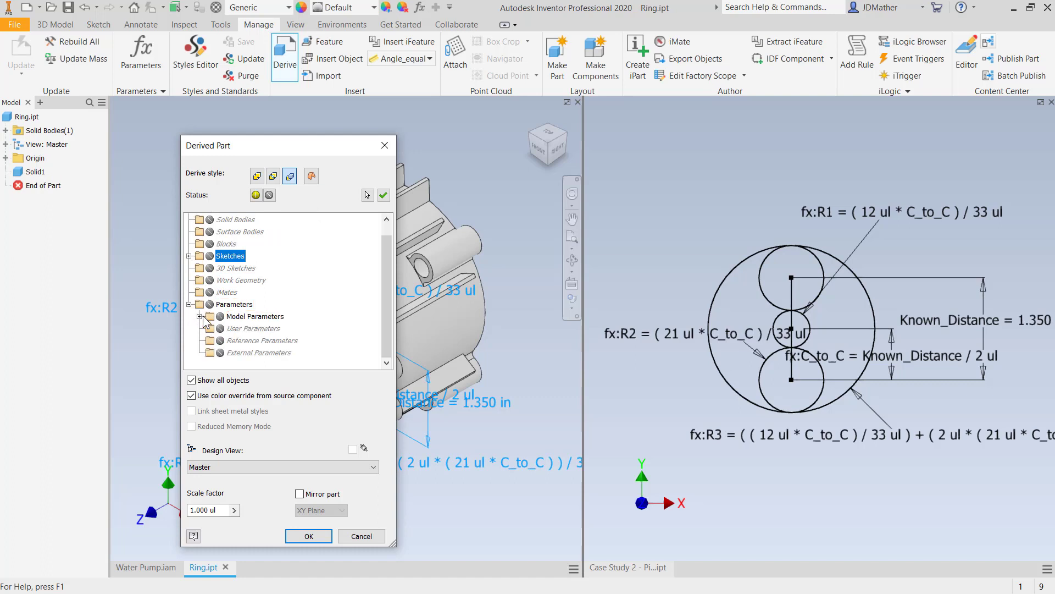
click(199, 316)
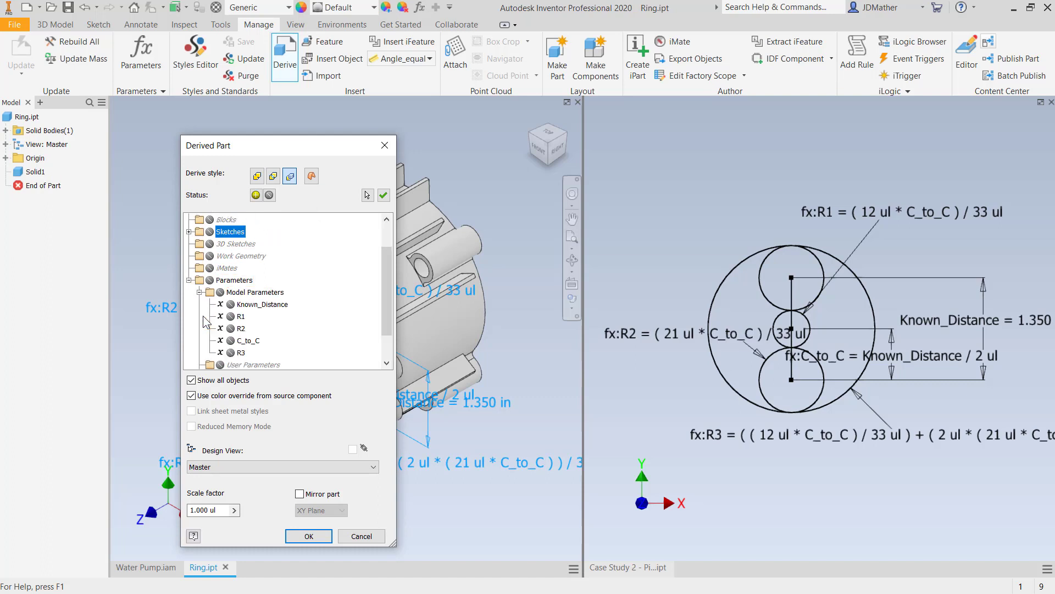
click(230, 352)
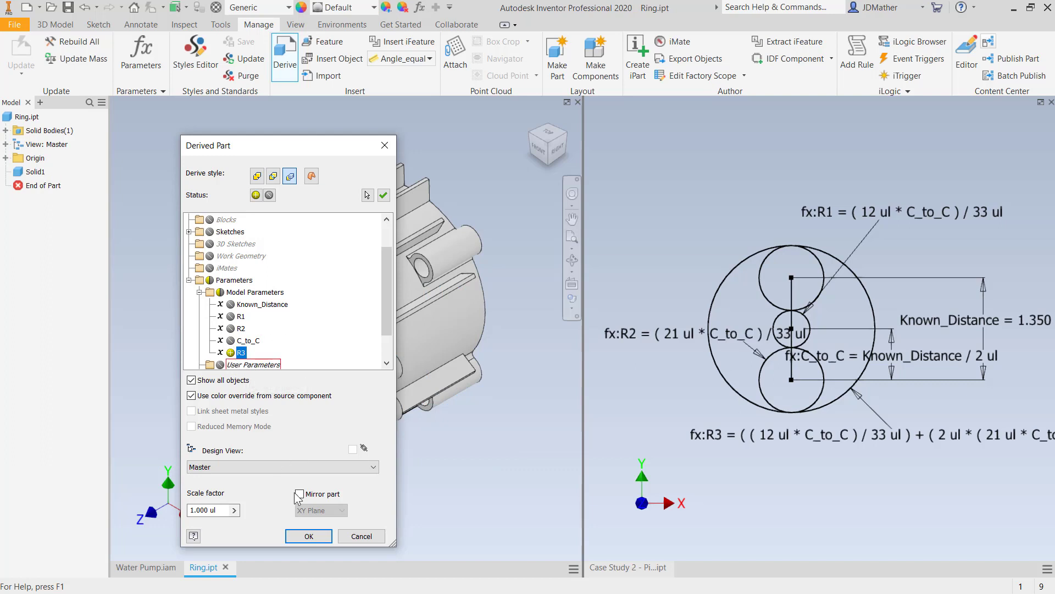
click(309, 536)
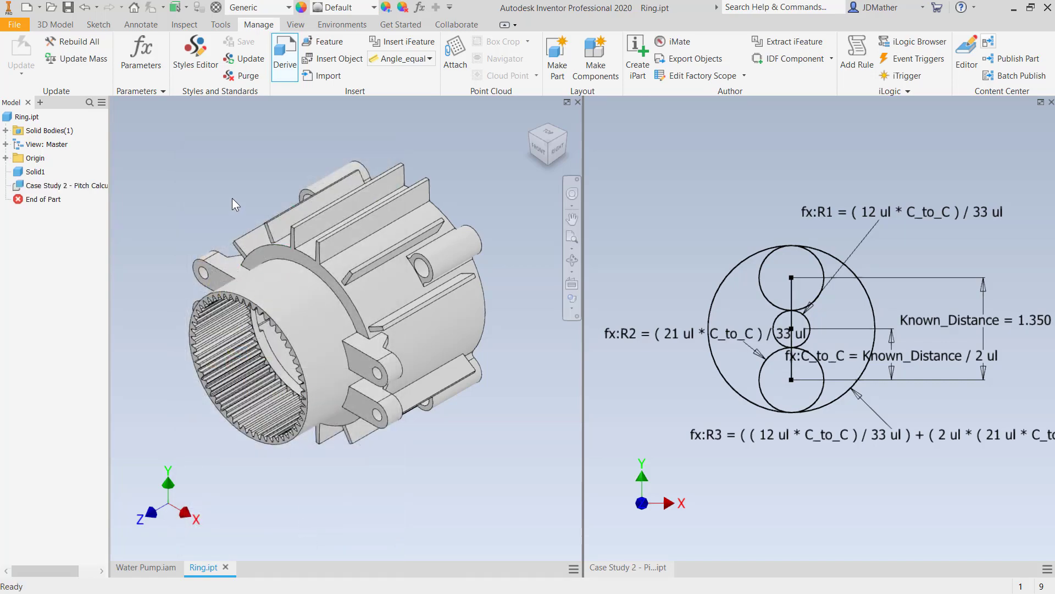
- Start a sketch on the recessed flat face at the inner end of the ring gear's tooth spaces
shift+middle_drag(187, 153, 177, 192)
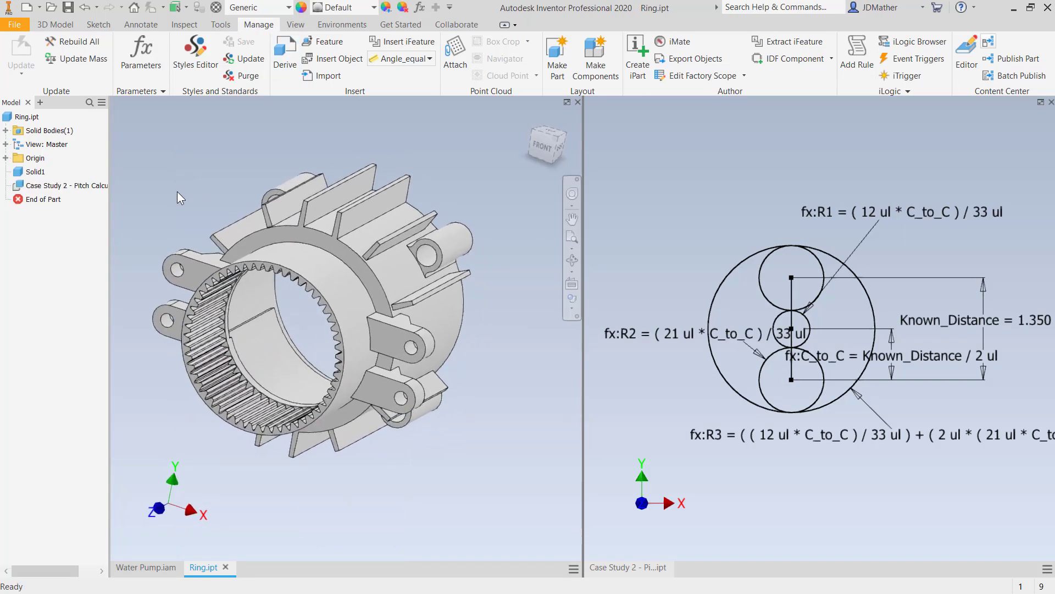
scroll(210, 299, down, 8)
scroll(206, 309, up, 8)
scroll(268, 348, down, 2)
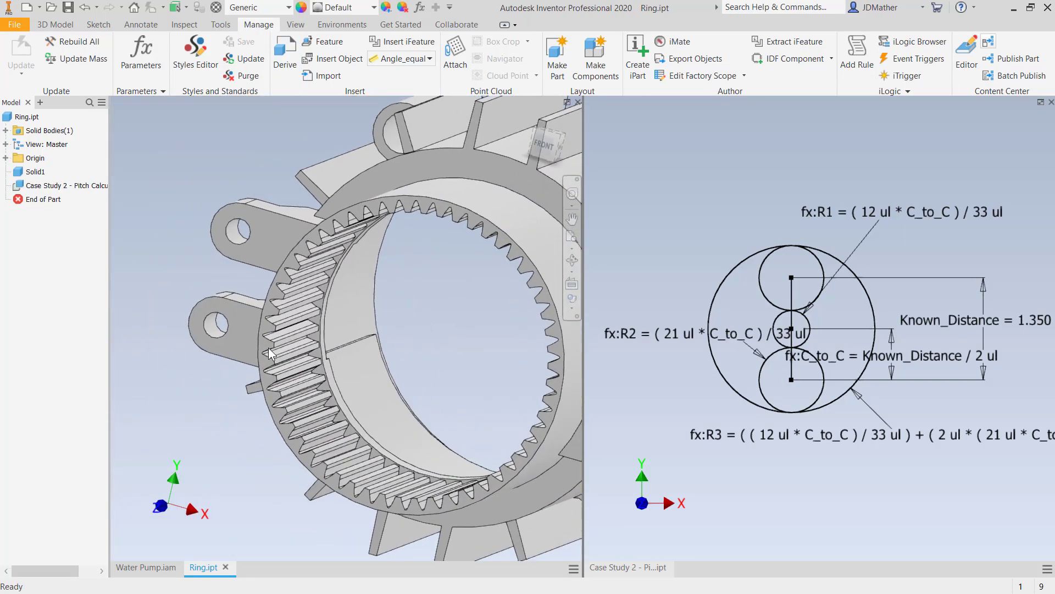
shift+middle_drag(268, 347, 248, 338)
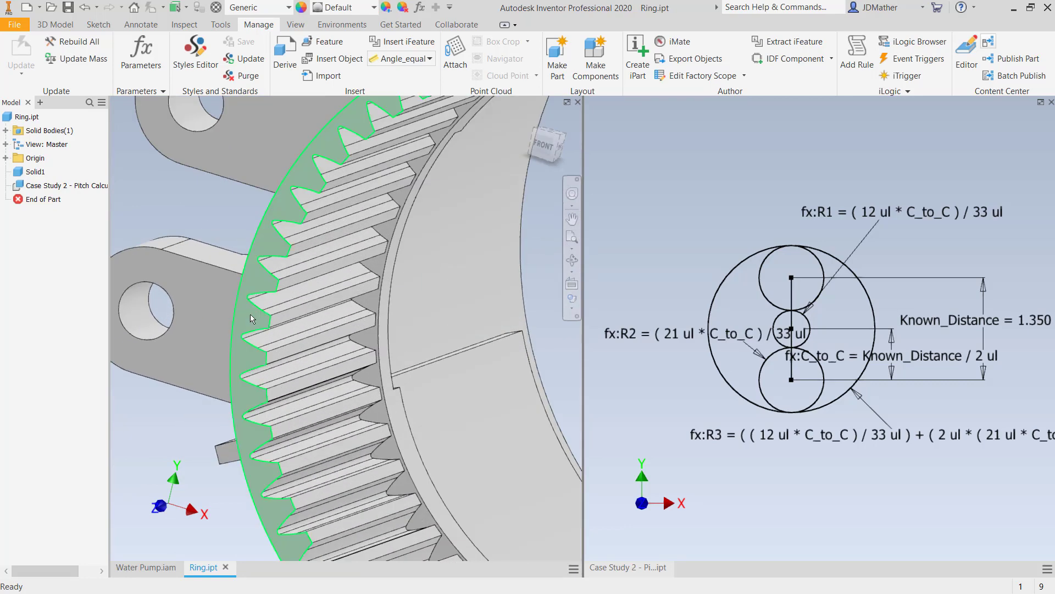
scroll(352, 342, down, 5)
click(374, 333)
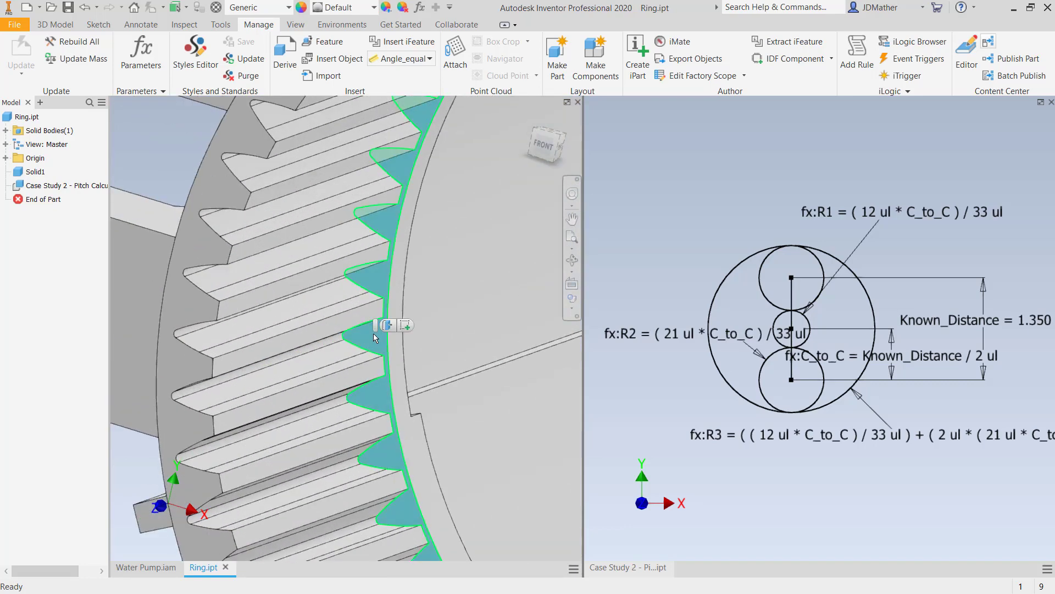
click(405, 325)
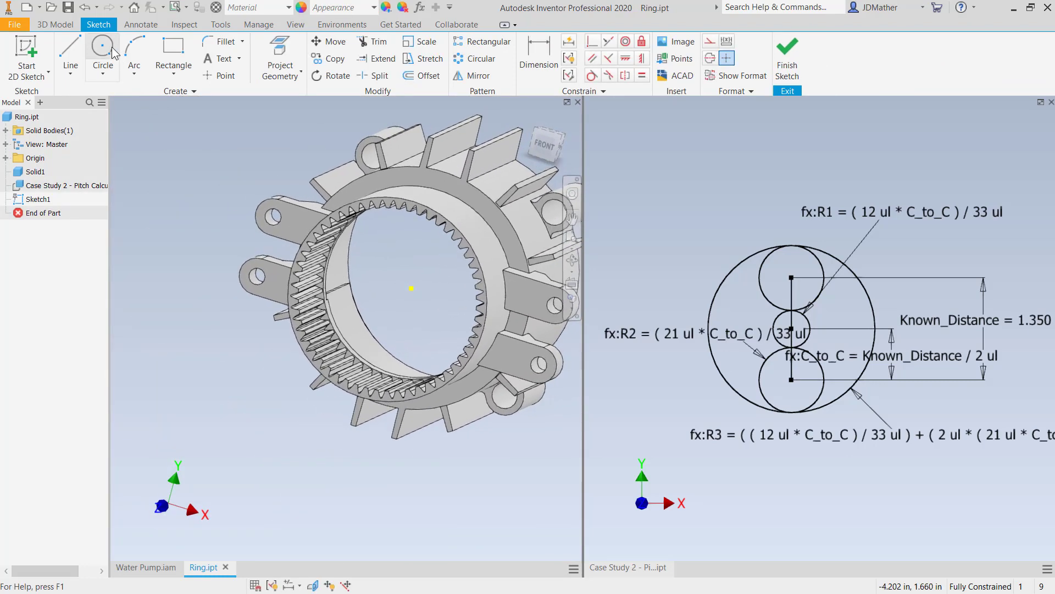
- Sketch a circle about 5 in in diameter, centred on the origin and enclosing the ring's toothed opening
click(107, 50)
click(411, 288)
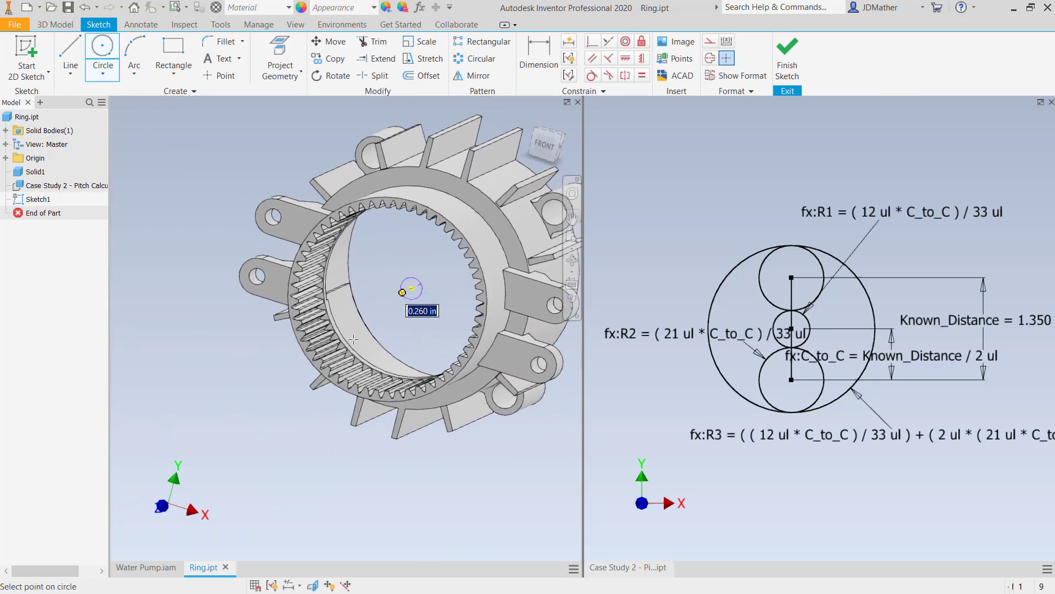
right_click(170, 423)
click(194, 414)
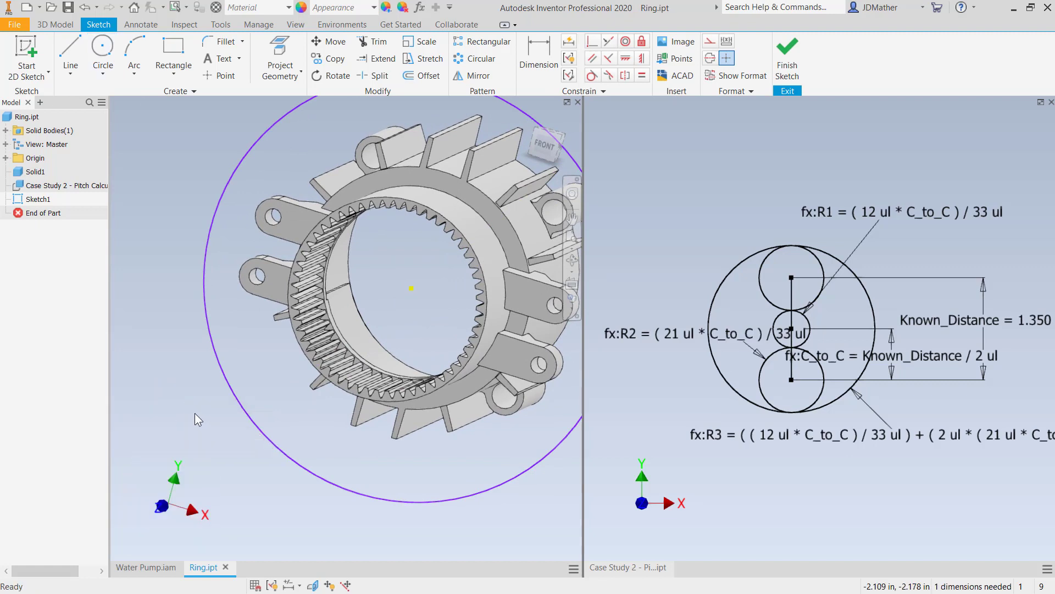
- Dimension the circle by its radius instead of its diameter, with the dimension text outside the circle
right_click(192, 411)
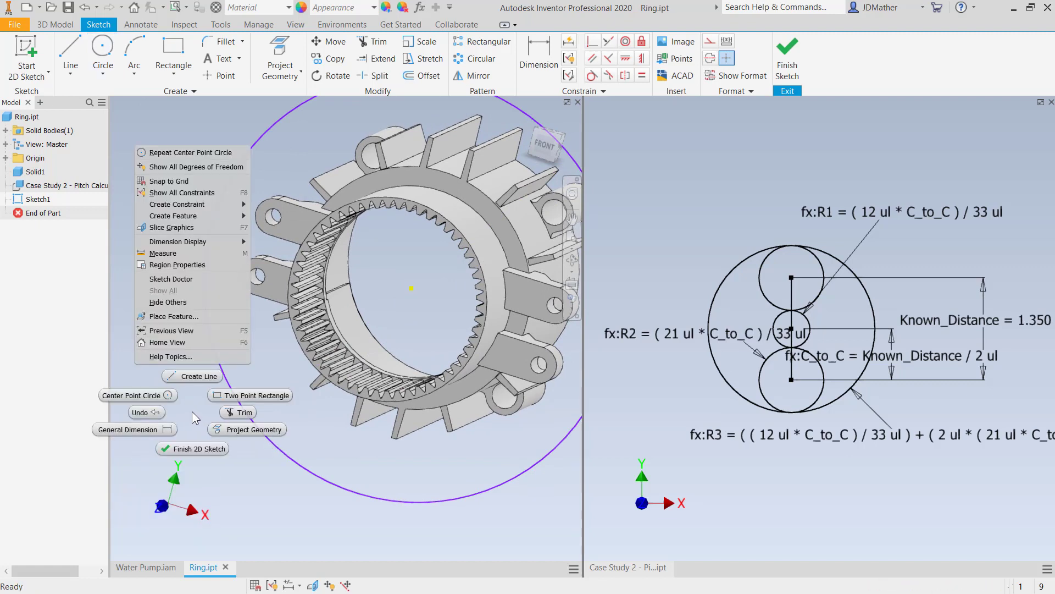
click(166, 430)
click(273, 443)
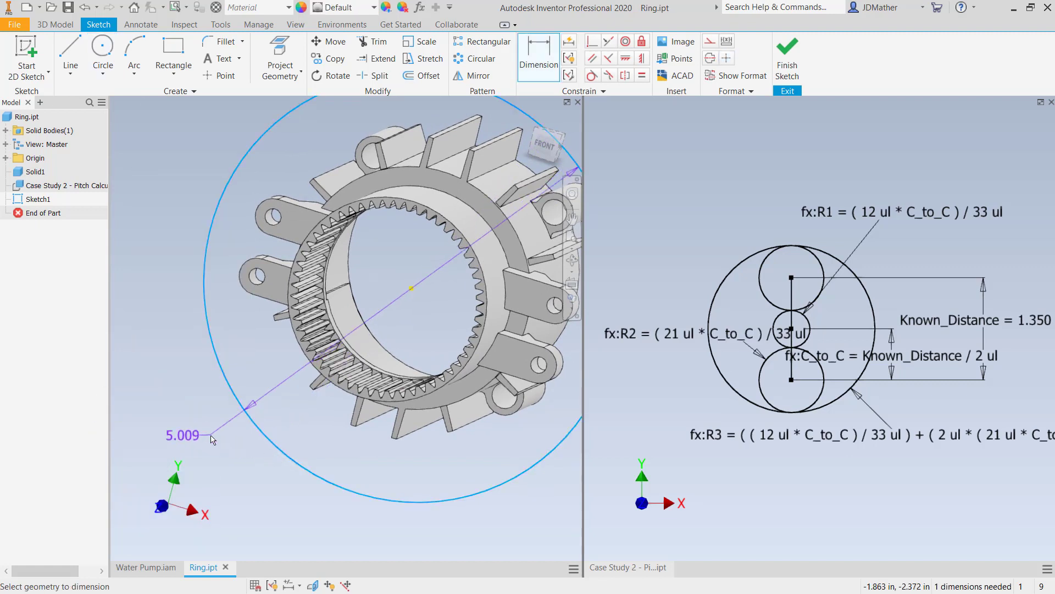
right_click(207, 429)
mouse_move(203, 480)
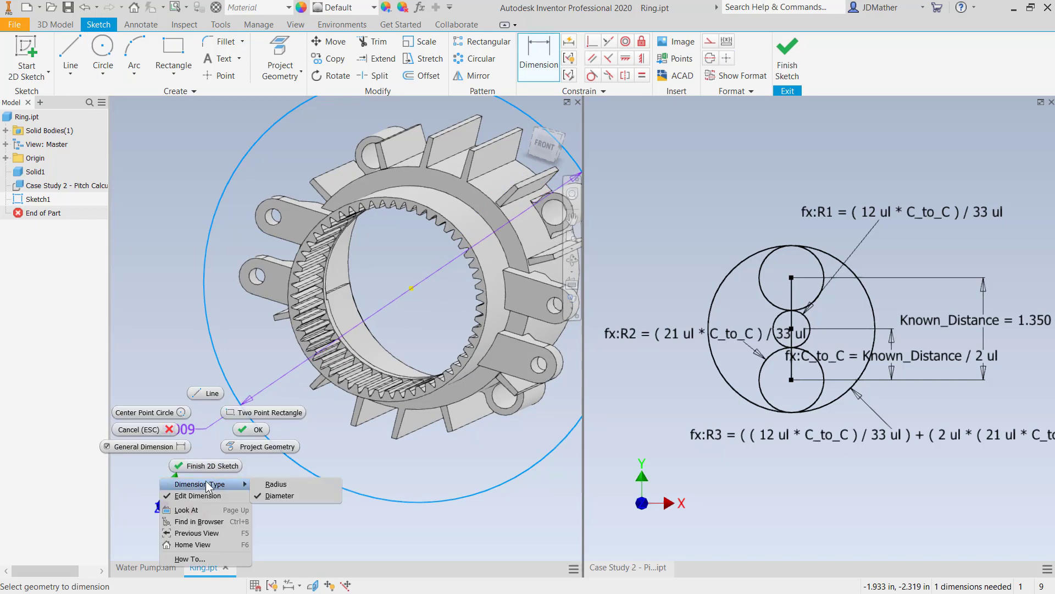
click(269, 484)
click(195, 399)
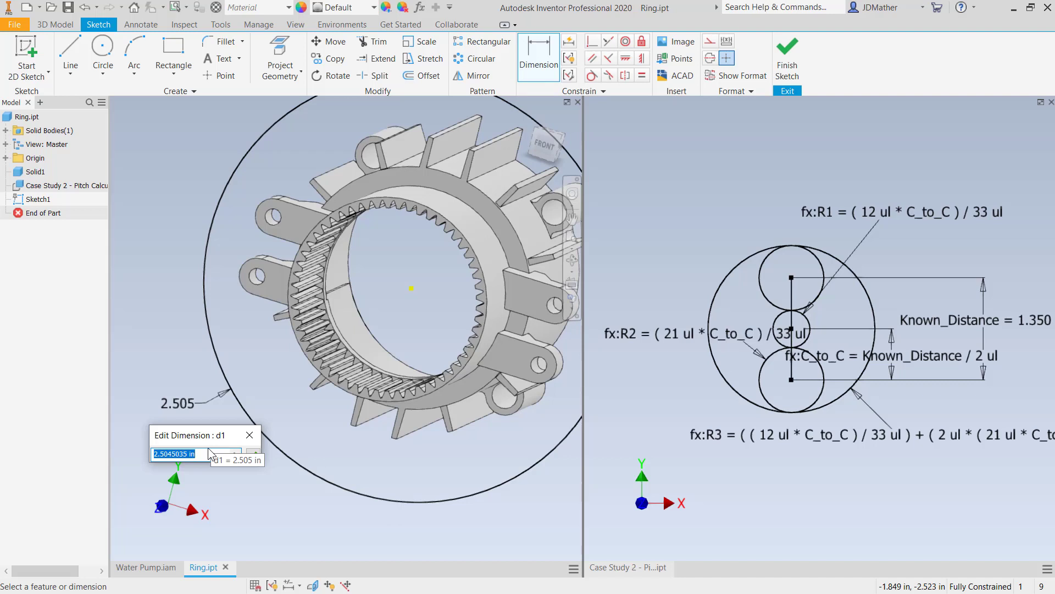
- Set the circle's radius to =R3 from the list of parameters and finish the sketch
text(=)
click(235, 454)
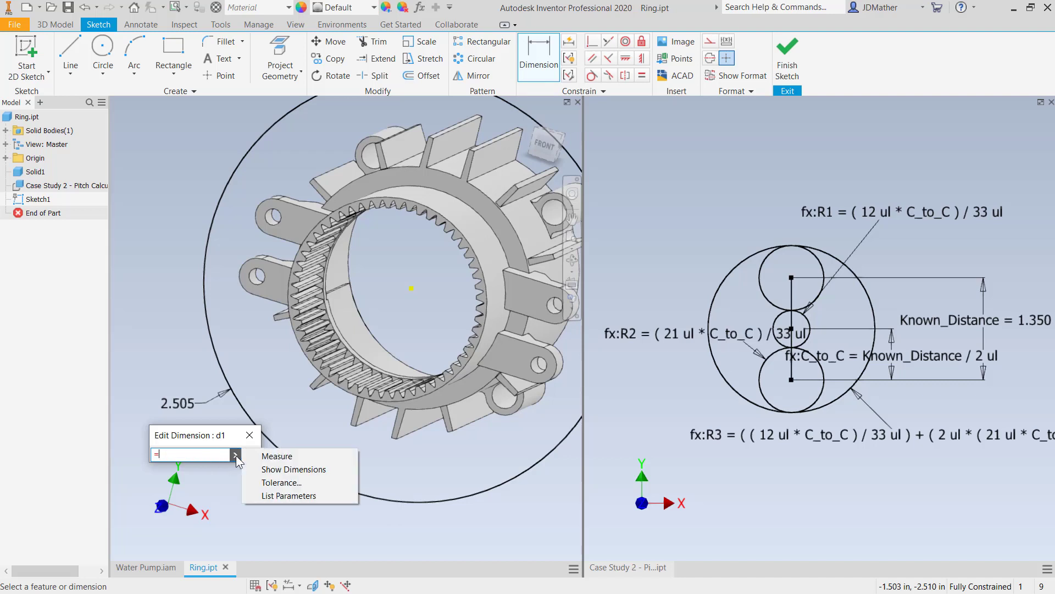
click(272, 493)
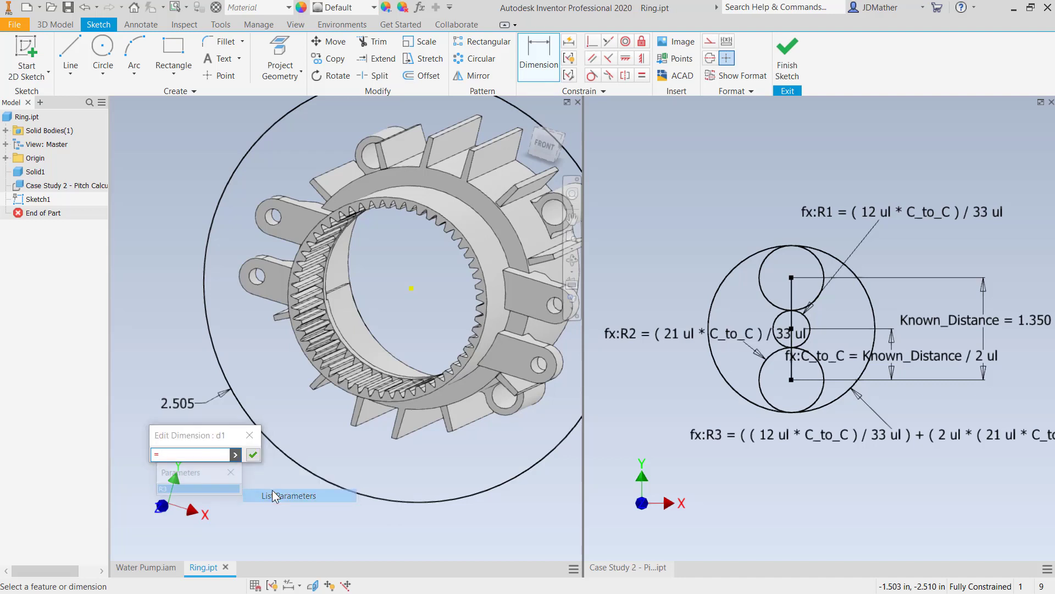
click(169, 489)
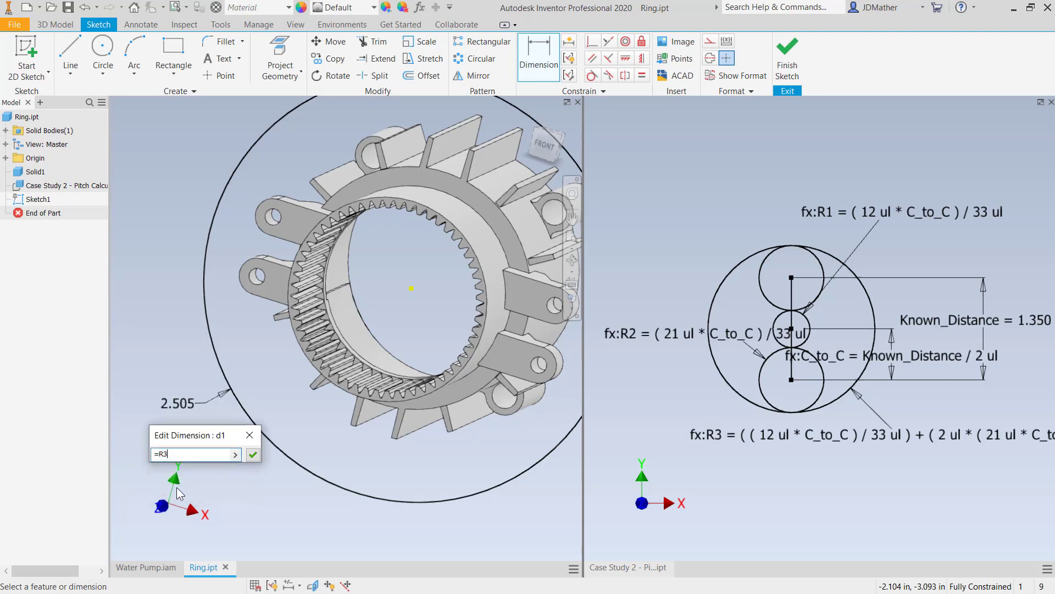
click(252, 454)
scroll(330, 338, up, 5)
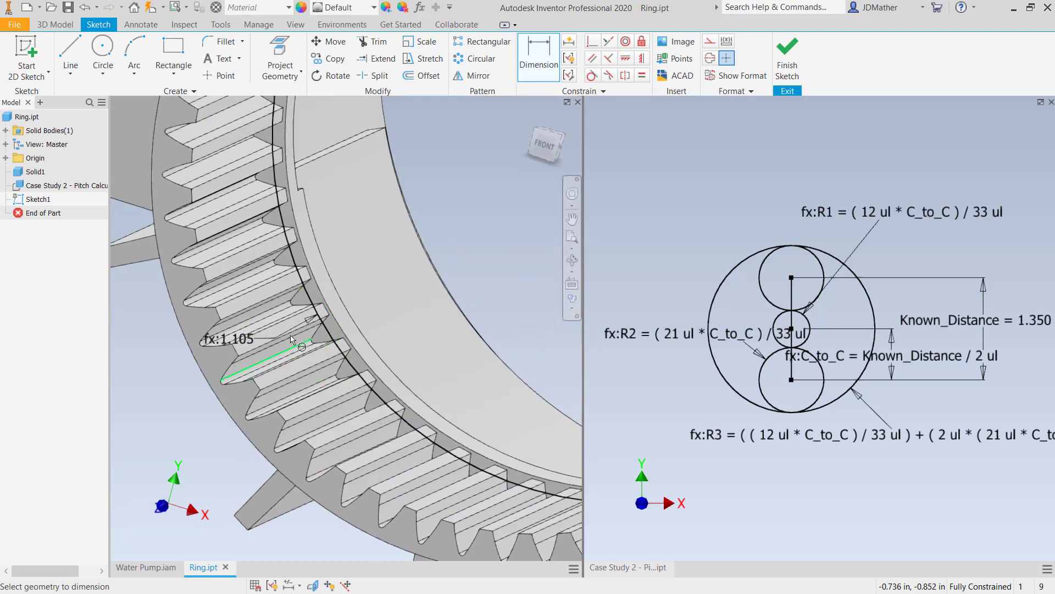
scroll(326, 329, down, 5)
mouse_move(315, 331)
shift+middle_down()
mouse_move(227, 352)
mouse_move(217, 376)
shift+middle_up()
key(Escape)
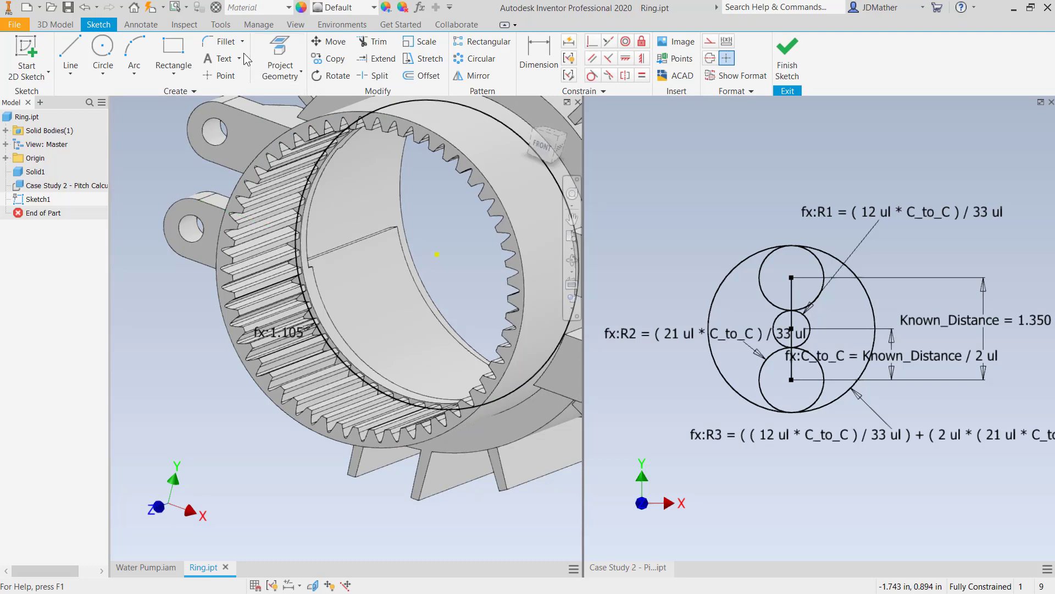
click(772, 61)
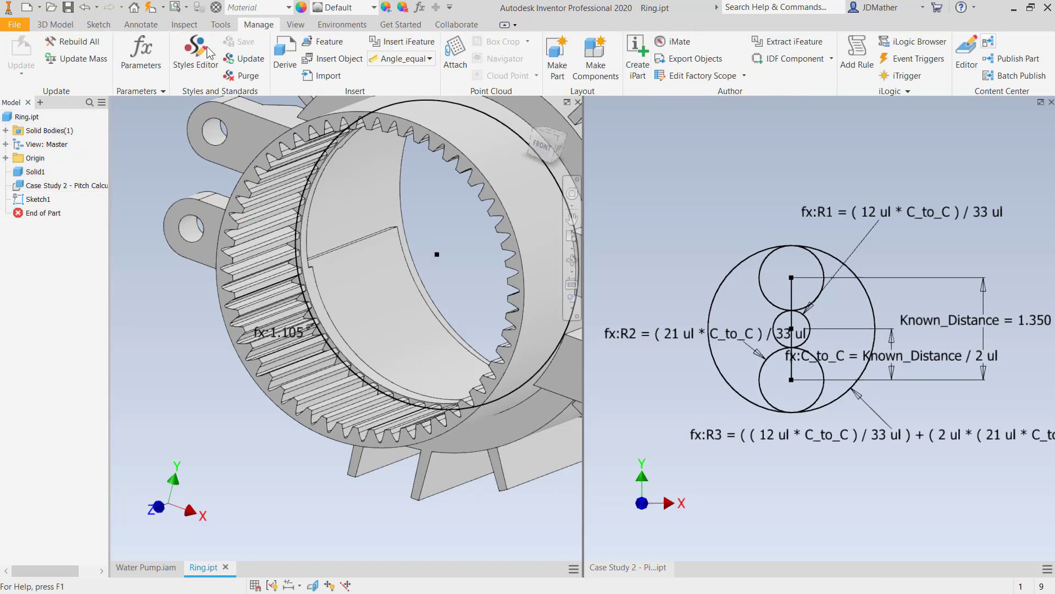
- Extrude the pitch circle as a surface from its sketch plane to the ring gear's toothed front face
click(56, 26)
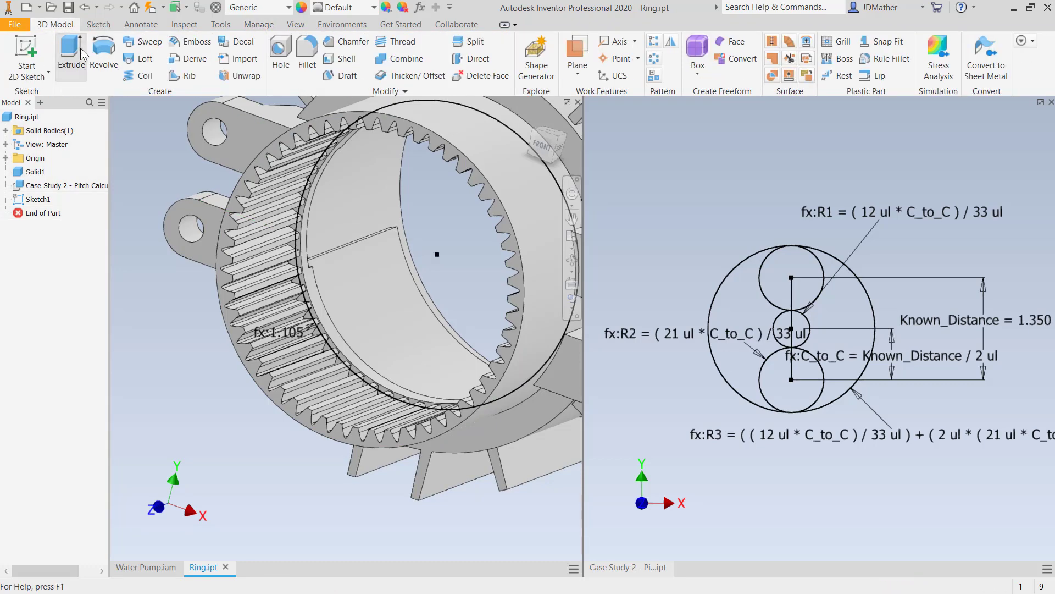
click(80, 51)
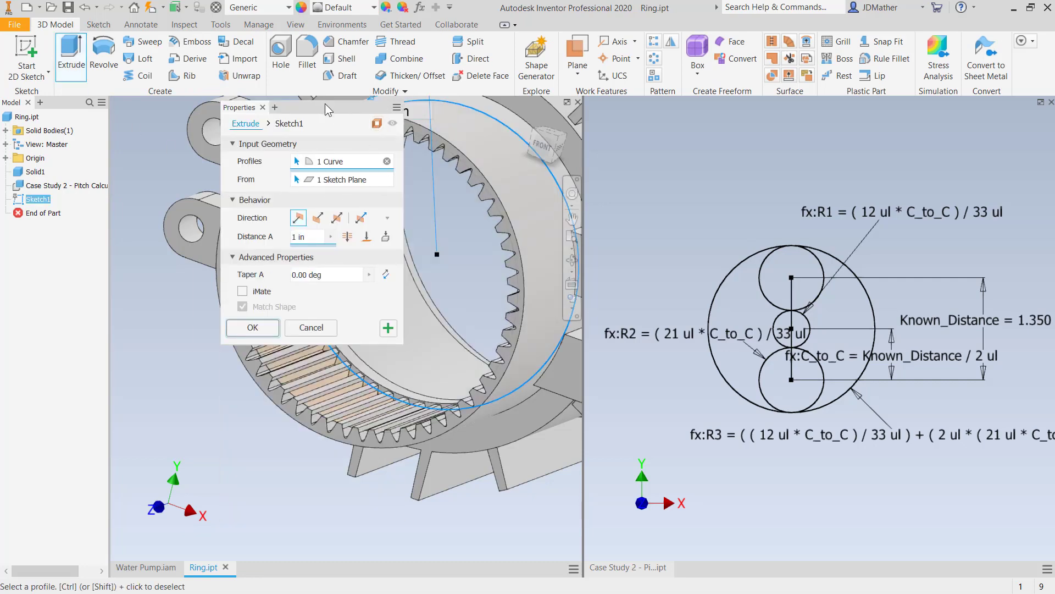
drag(328, 107, 192, 316)
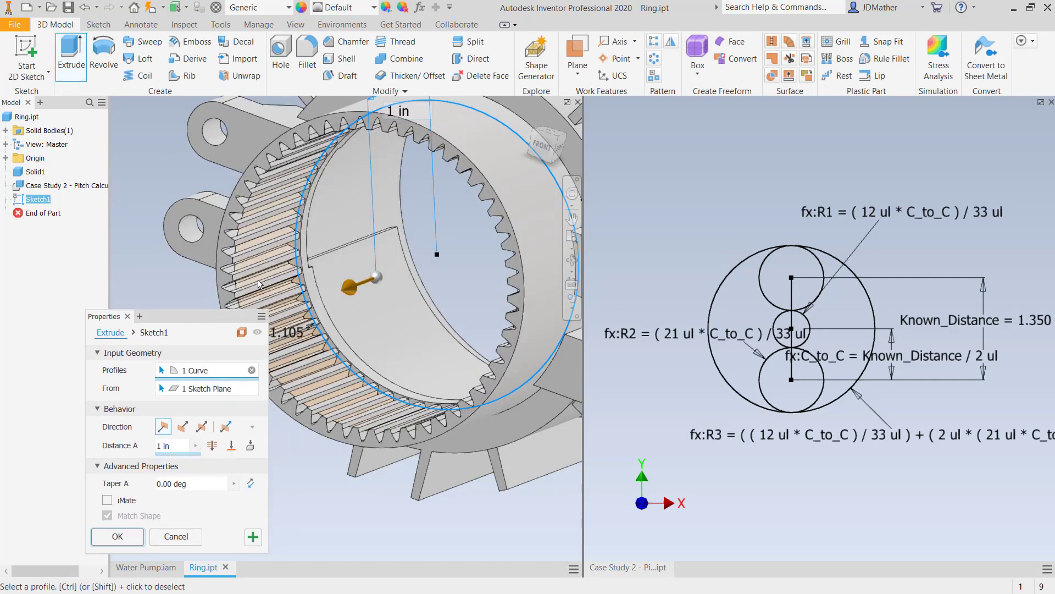
click(231, 445)
click(220, 278)
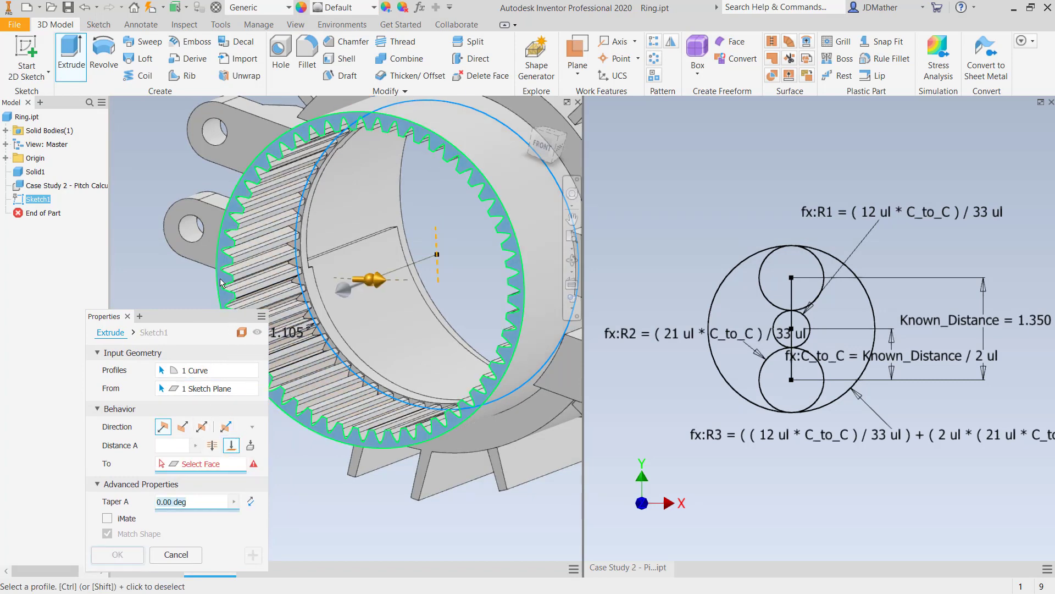
click(138, 554)
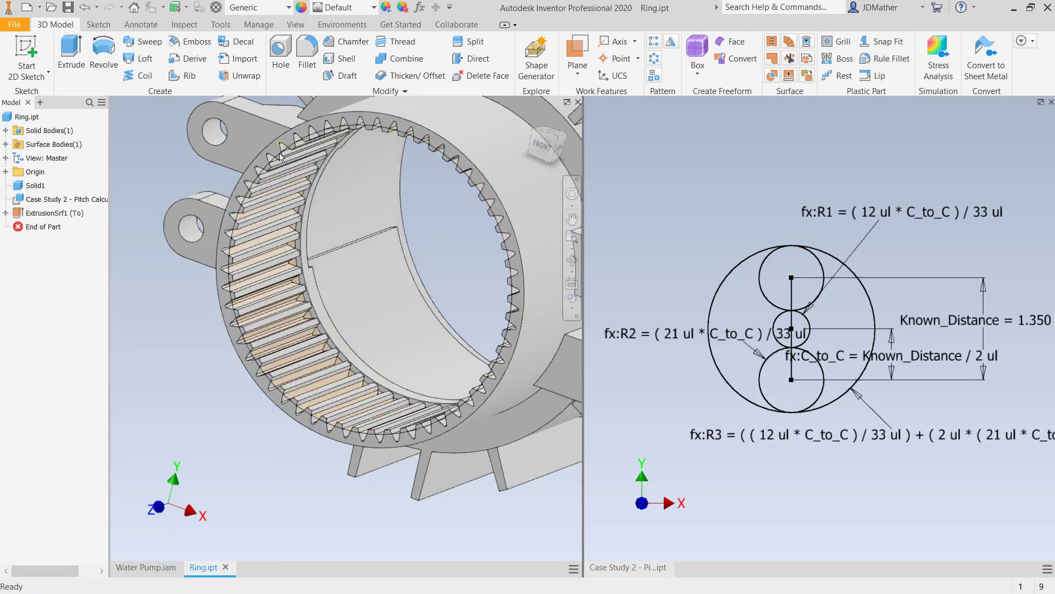
- Save Ring.ipt and its dependent Case Study 2 - Pitch Calculation.ipt, answering yes to all
click(68, 7)
click(592, 369)
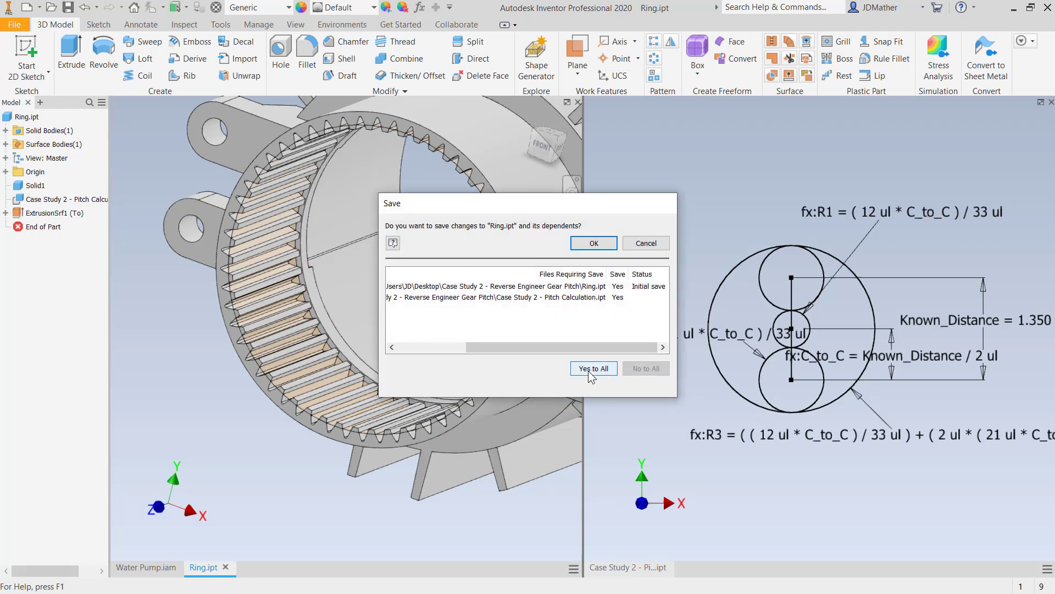
click(595, 243)
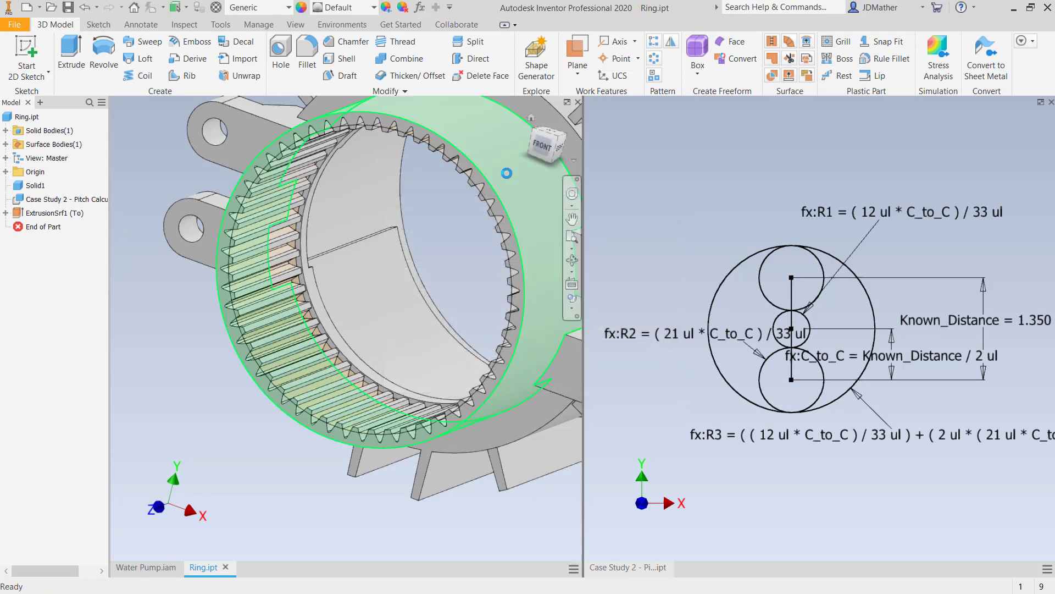
- Close the Ring part and open the lower planet gear of Water Pump.iam as its own part
click(578, 102)
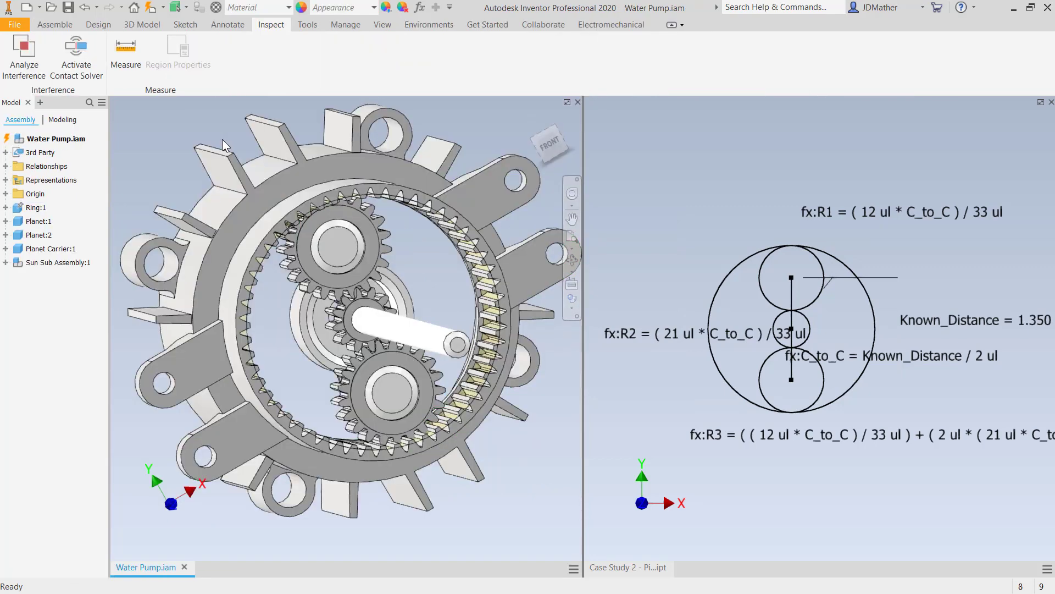
right_click(341, 392)
click(343, 356)
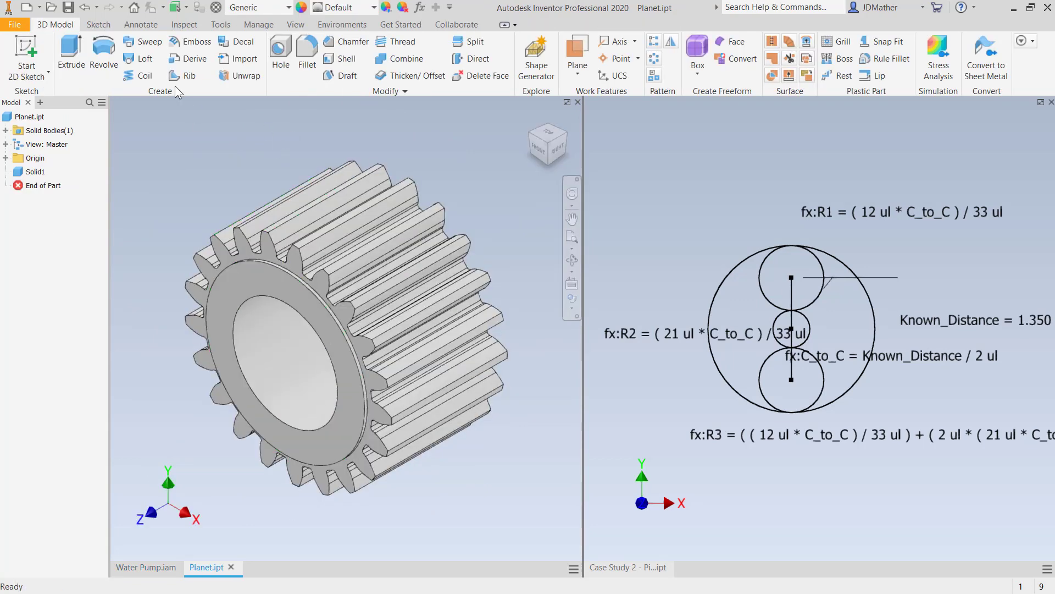
- Start deriving Case Study 2 - Pitch Calculation.ipt into the Planet part
click(259, 24)
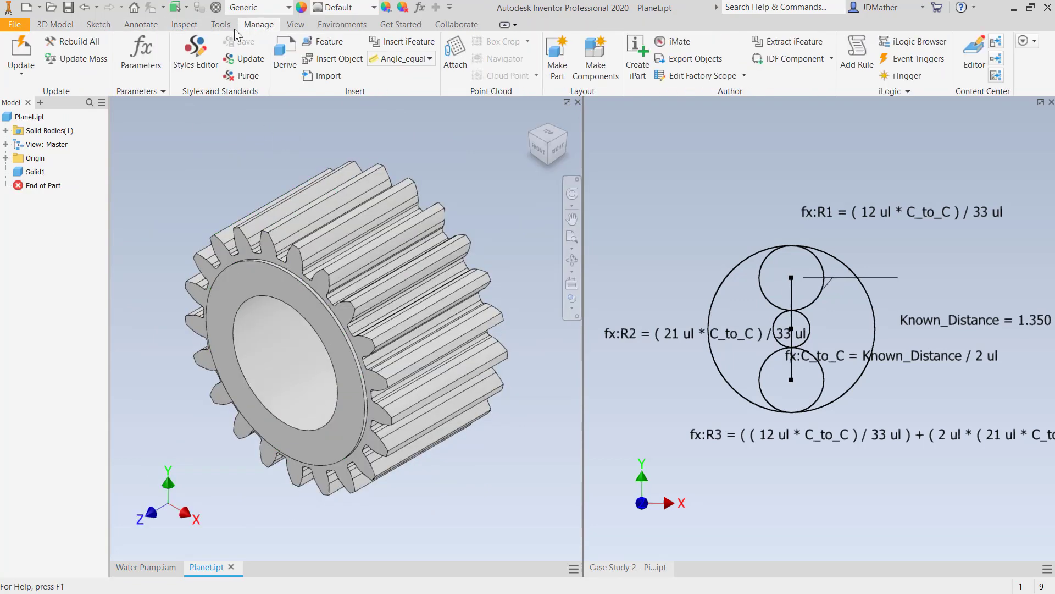
click(295, 60)
click(397, 183)
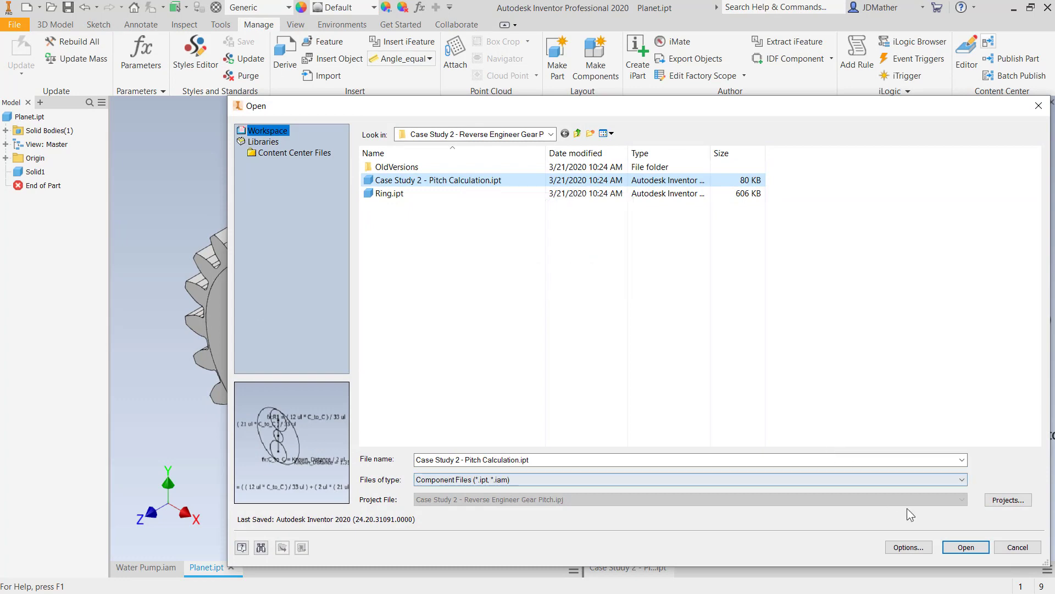
click(957, 548)
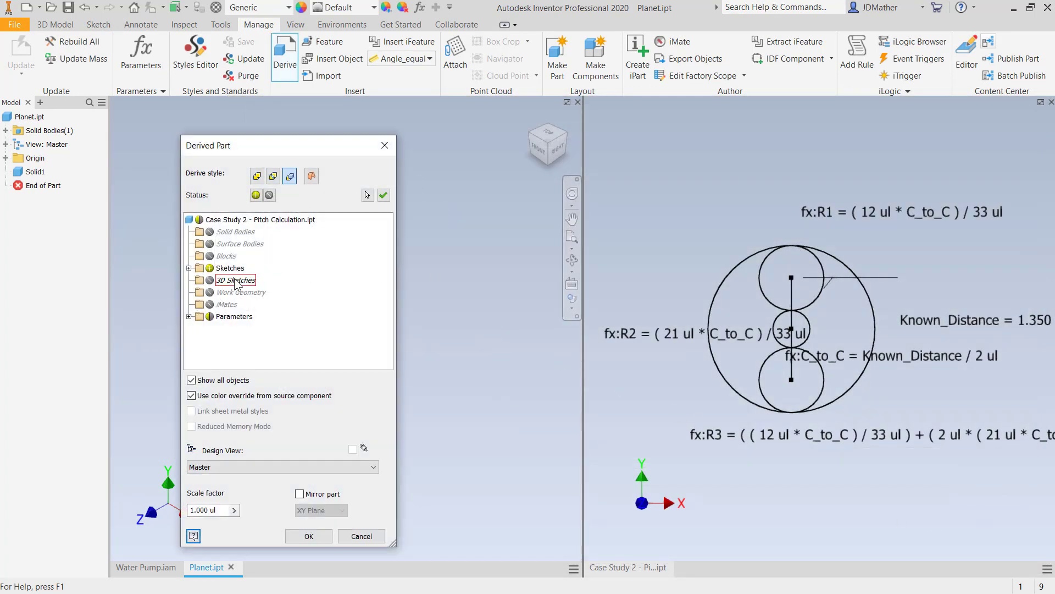
- Exclude the sketches from the derived part, include model parameter R2 instead of R3, and complete the derive
click(210, 268)
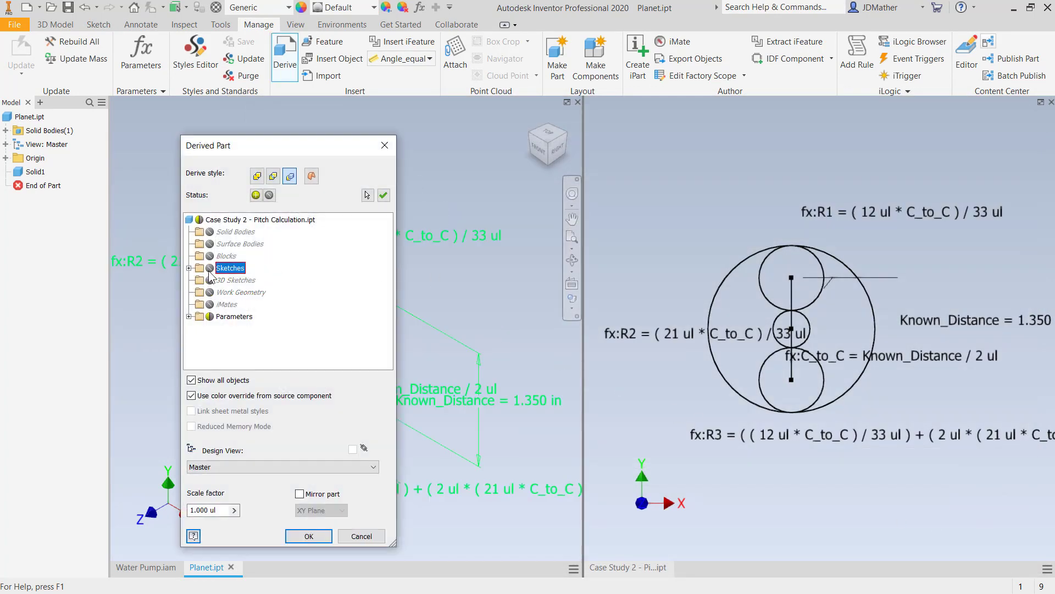
click(189, 316)
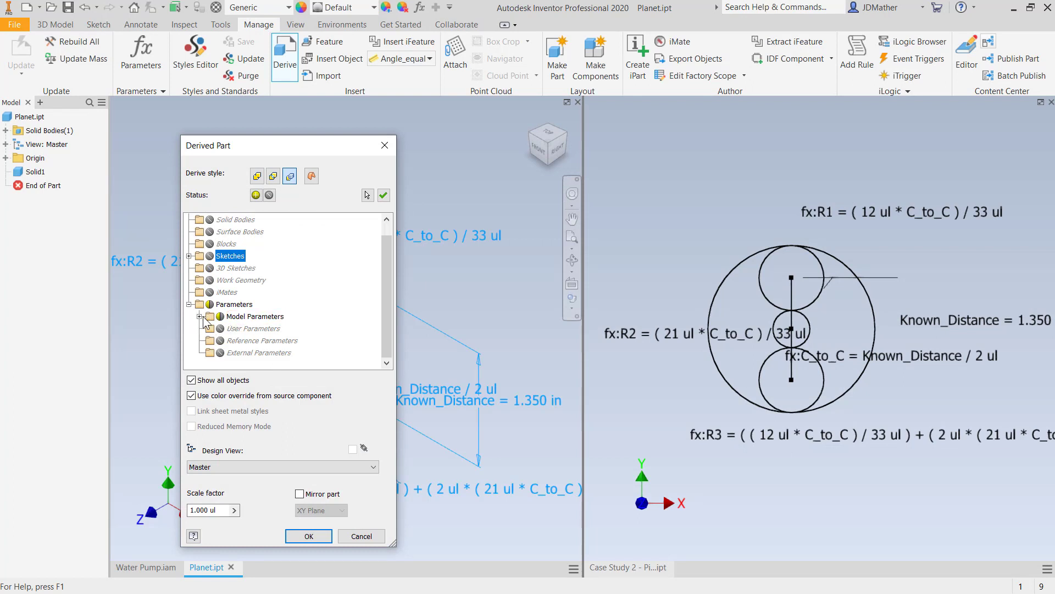
click(200, 318)
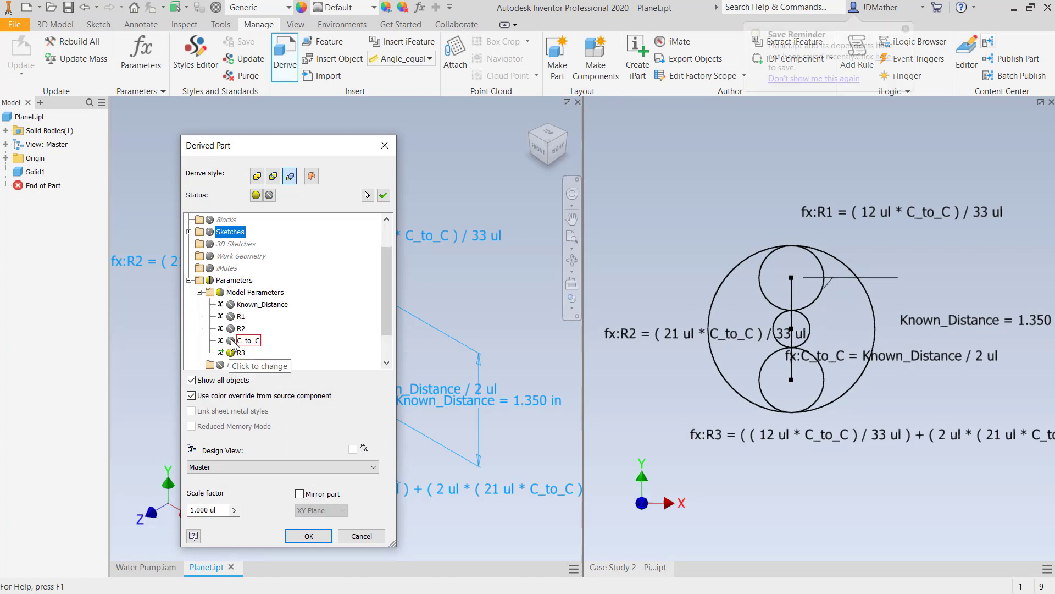
click(231, 328)
click(240, 353)
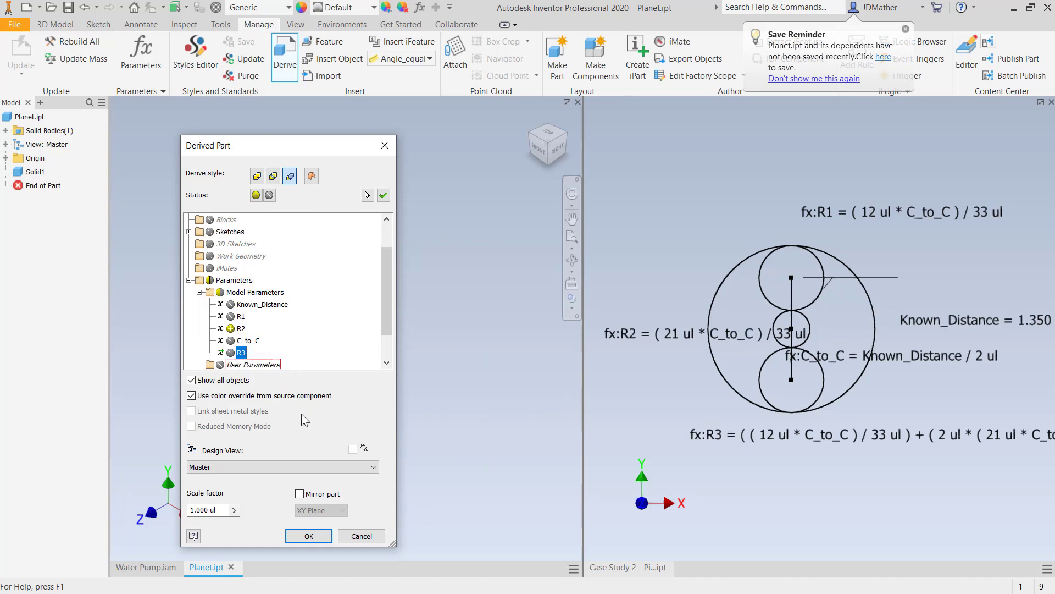
click(300, 540)
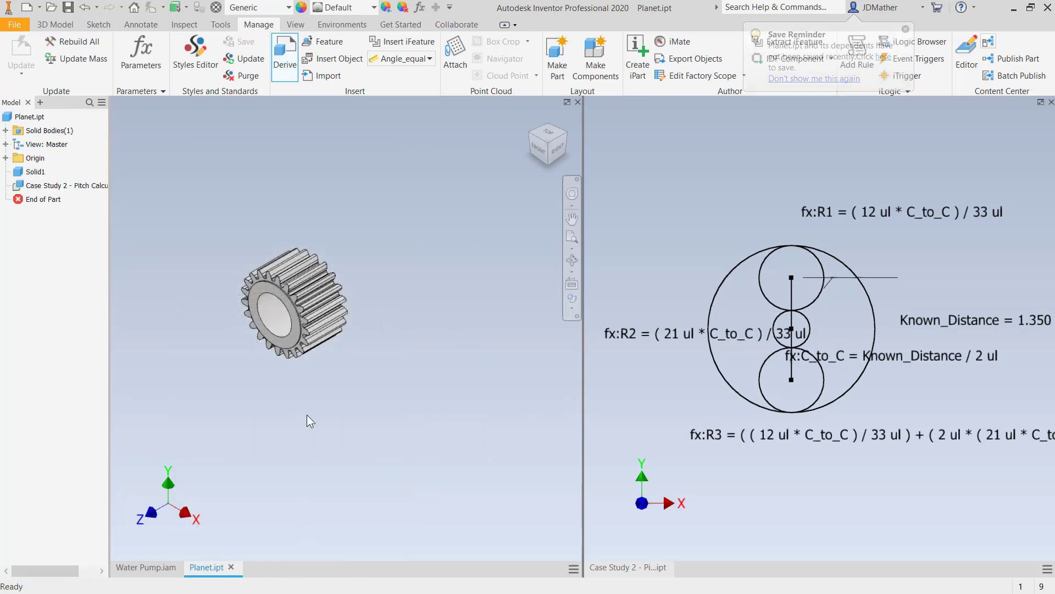
scroll(229, 296, down, 3)
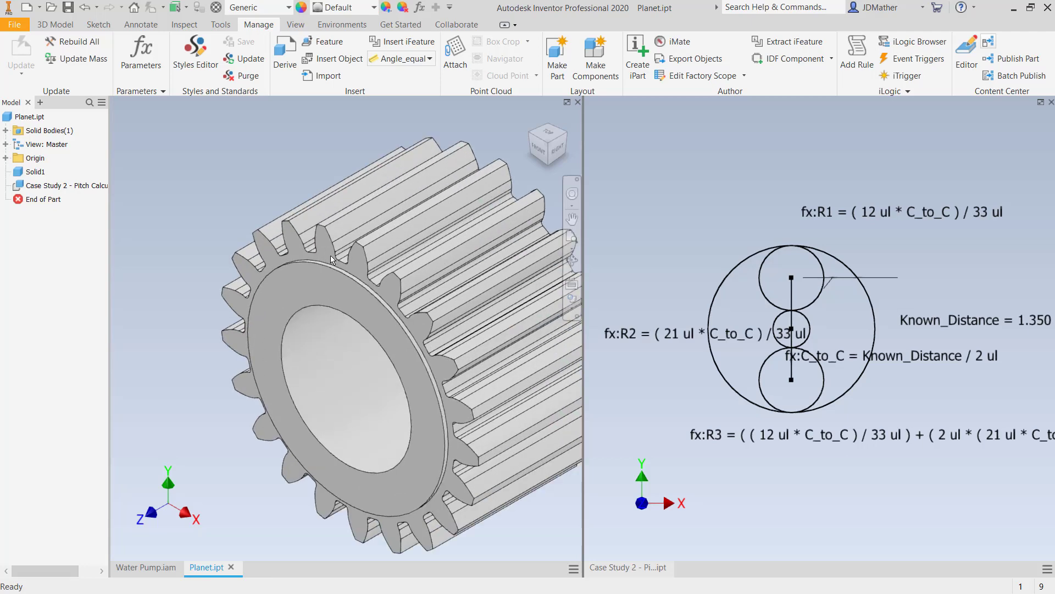
- Start a sketch on the planet gear's front tooth face and draw a circle about 1.07 in in diameter, centred on the gear axis
click(326, 259)
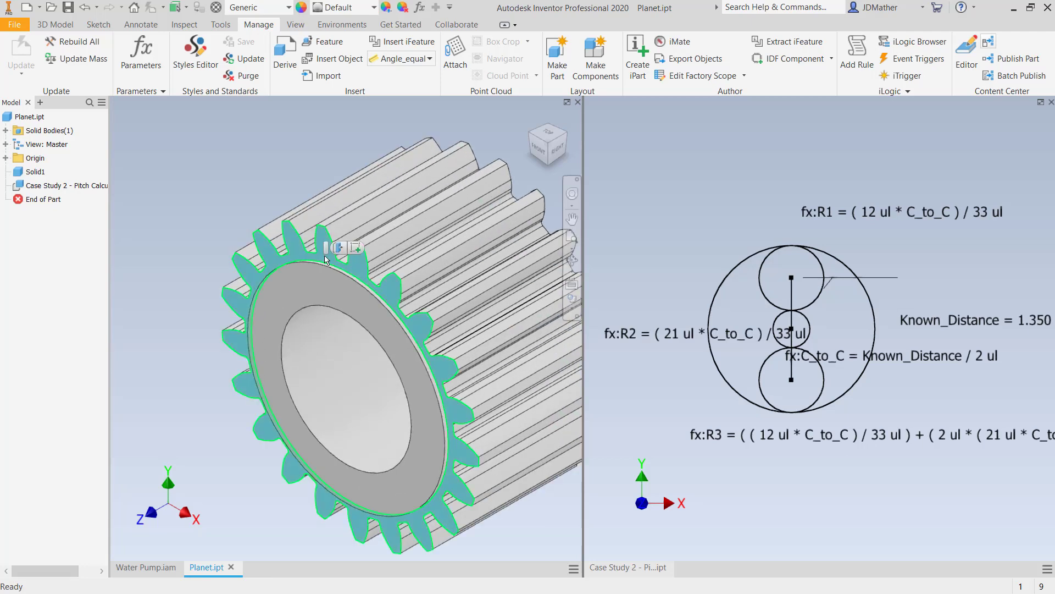
click(358, 246)
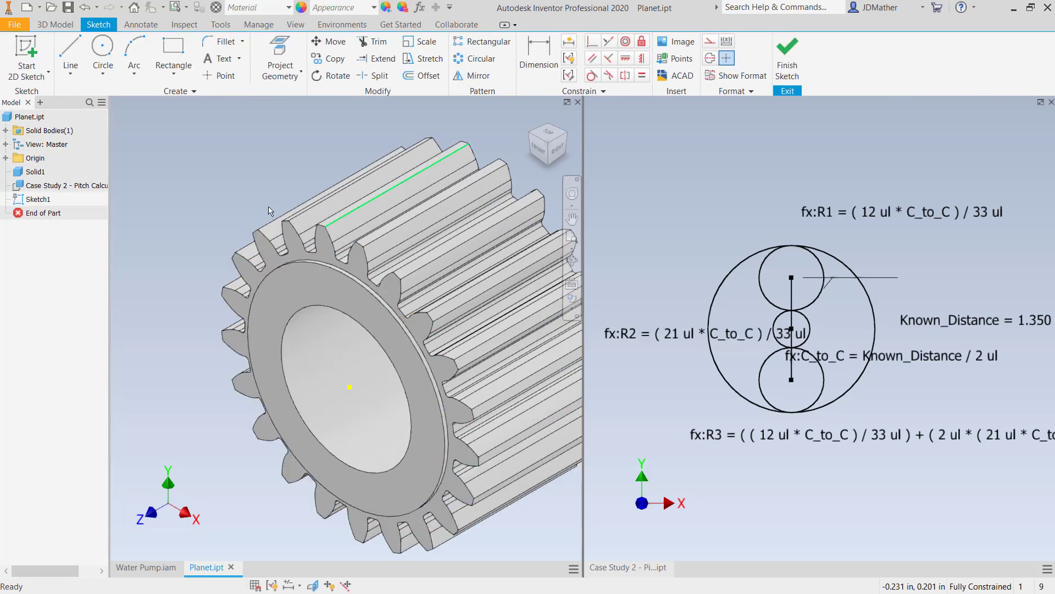
click(102, 52)
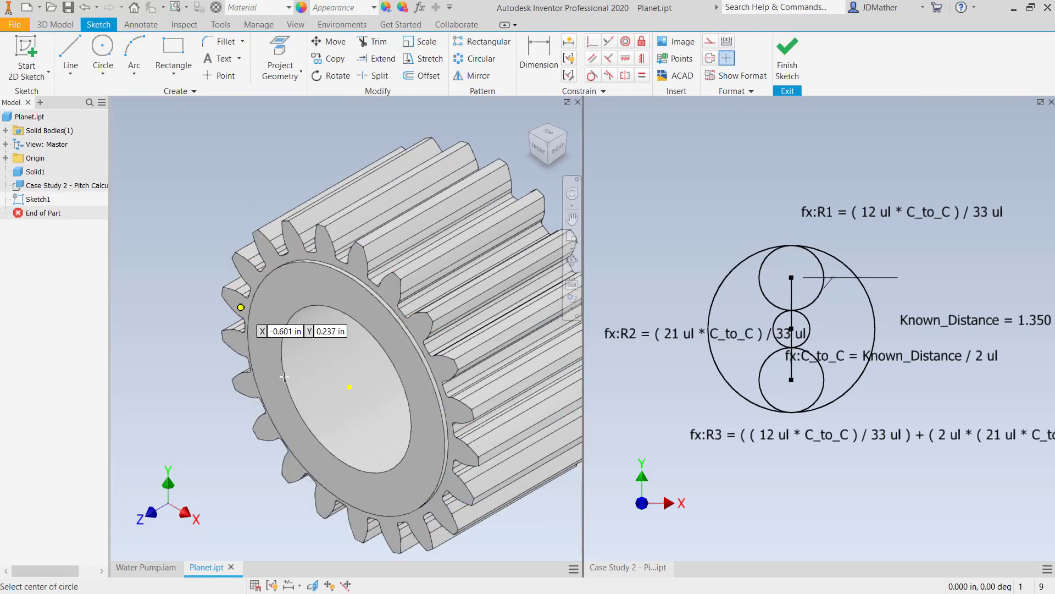
click(350, 386)
right_click(196, 180)
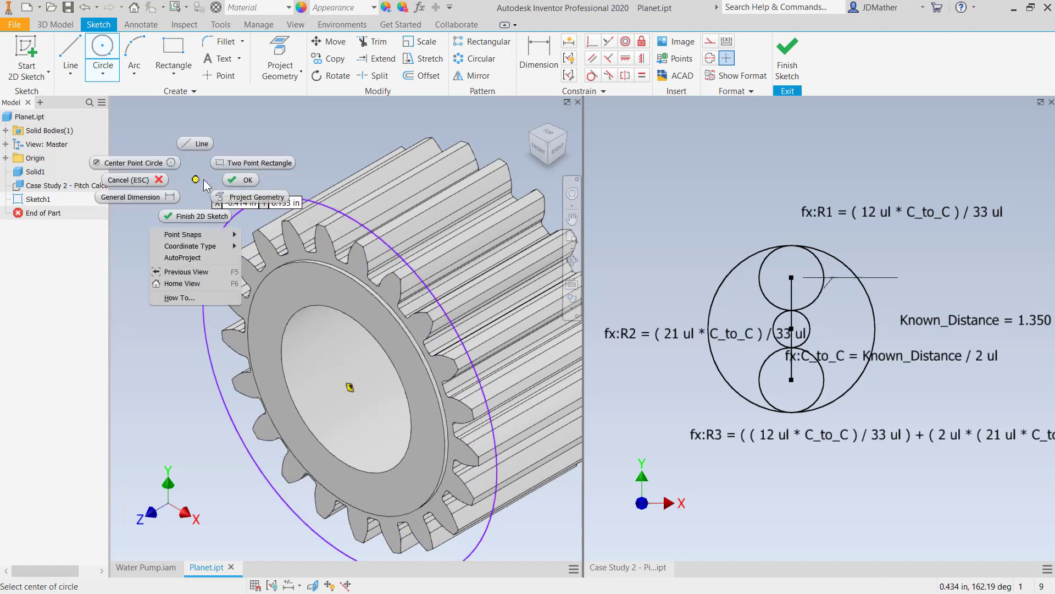
click(160, 199)
click(231, 221)
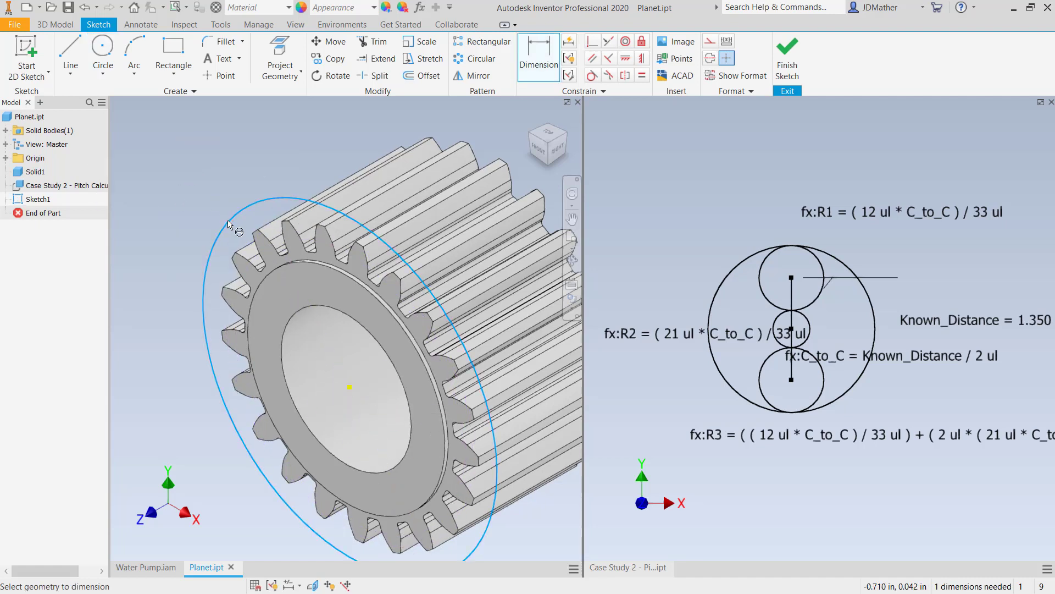
click(208, 189)
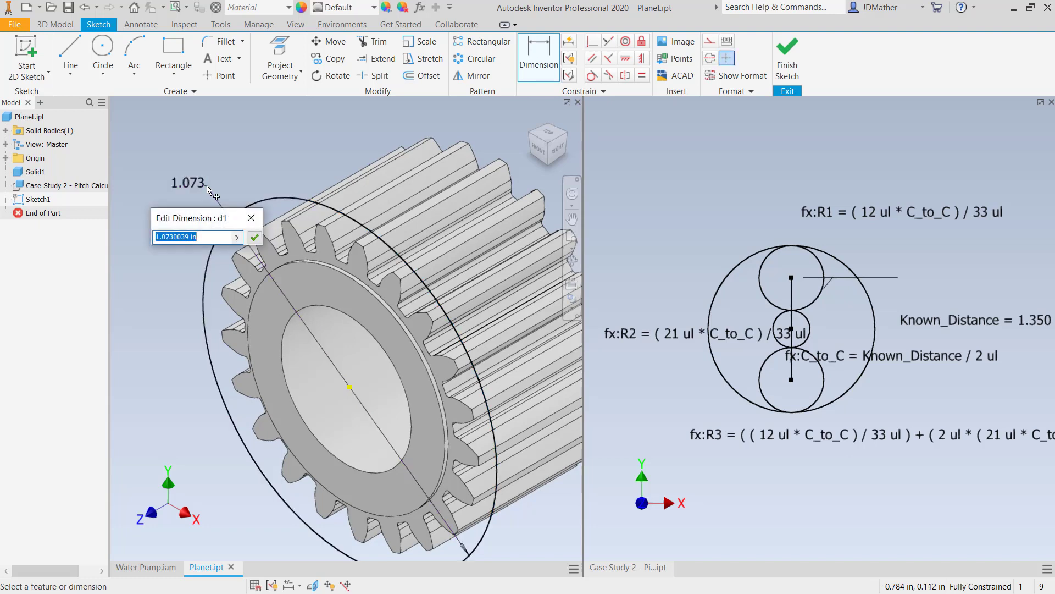
text(r)
click(248, 221)
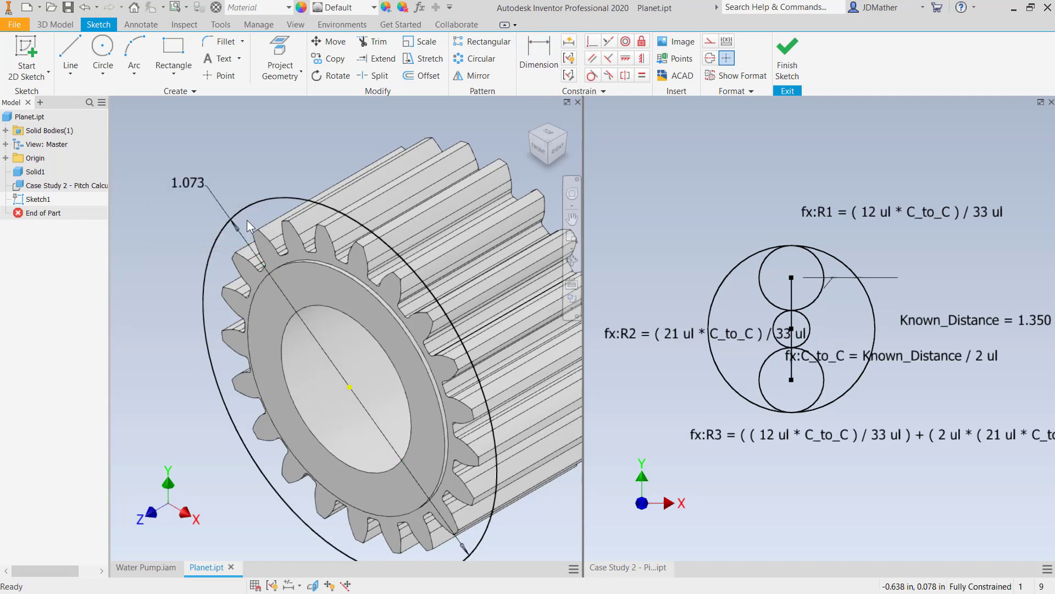
click(195, 184)
key(Delete)
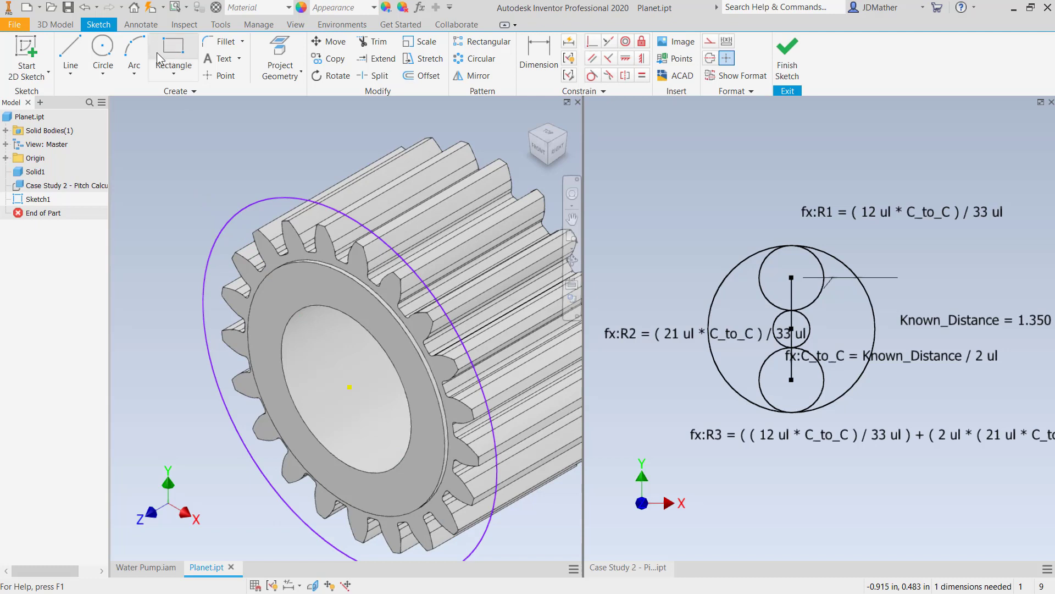
- Add a radius dimension to the sketched circle instead of a diameter dimension
click(539, 55)
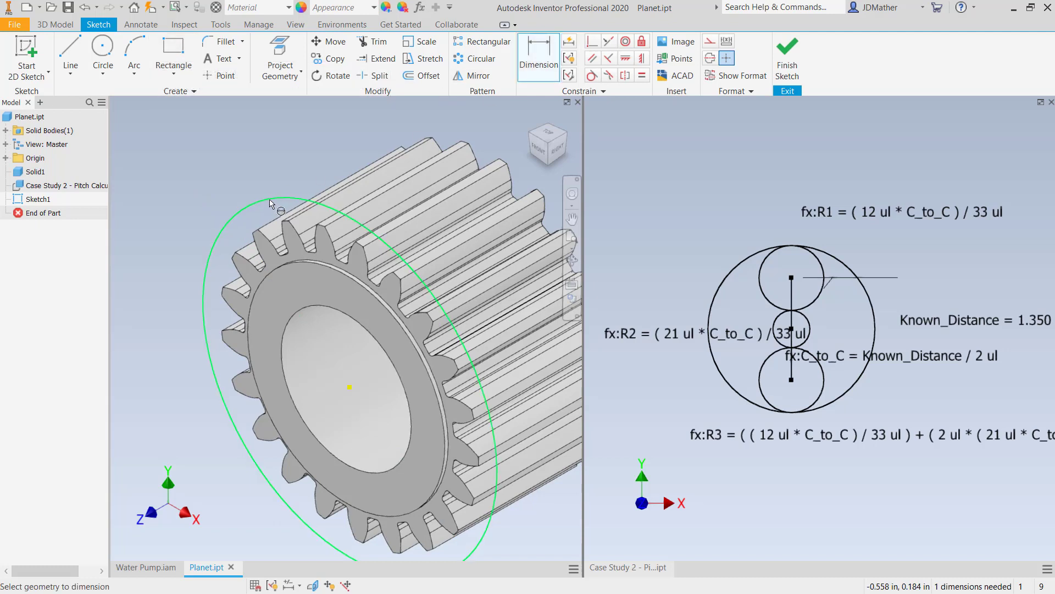
click(269, 204)
right_click(201, 156)
mouse_move(201, 210)
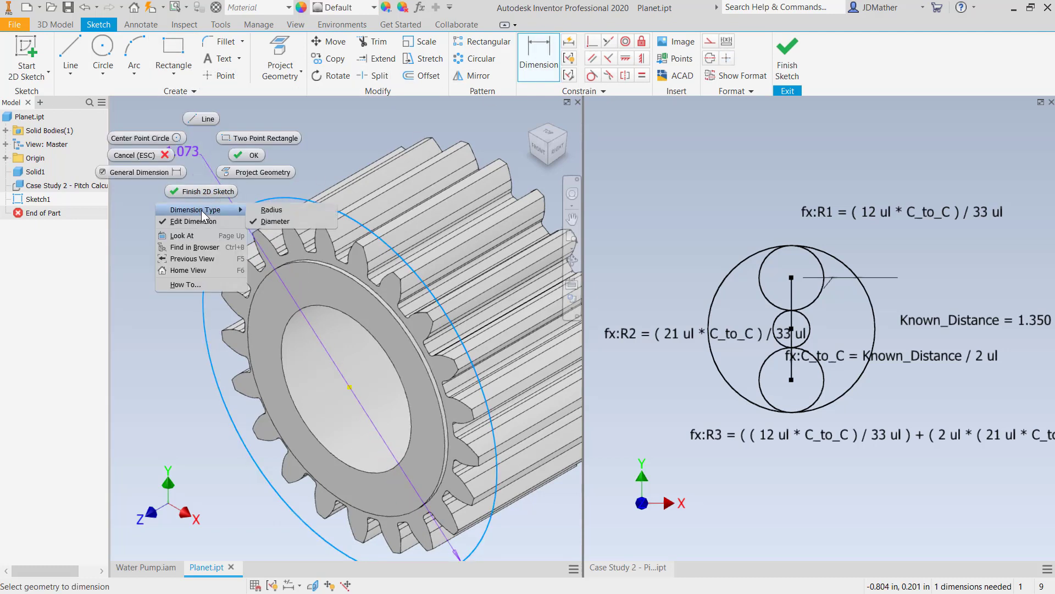
click(275, 210)
click(228, 183)
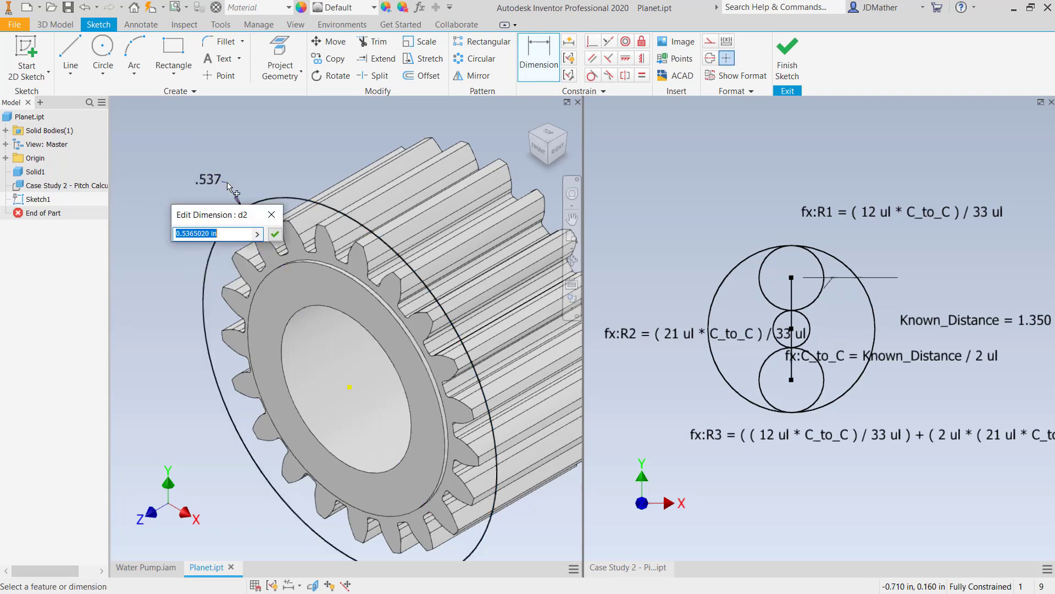
- Set the circle's radius equal to the derived parameter R2 and finish the sketch
text(R2=)
click(256, 233)
click(298, 275)
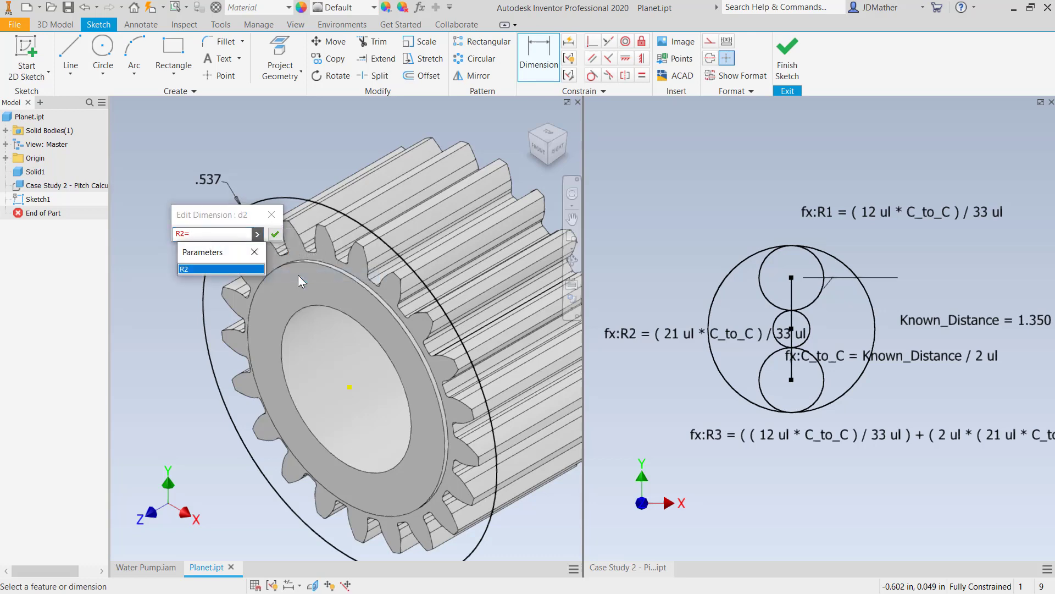
click(189, 269)
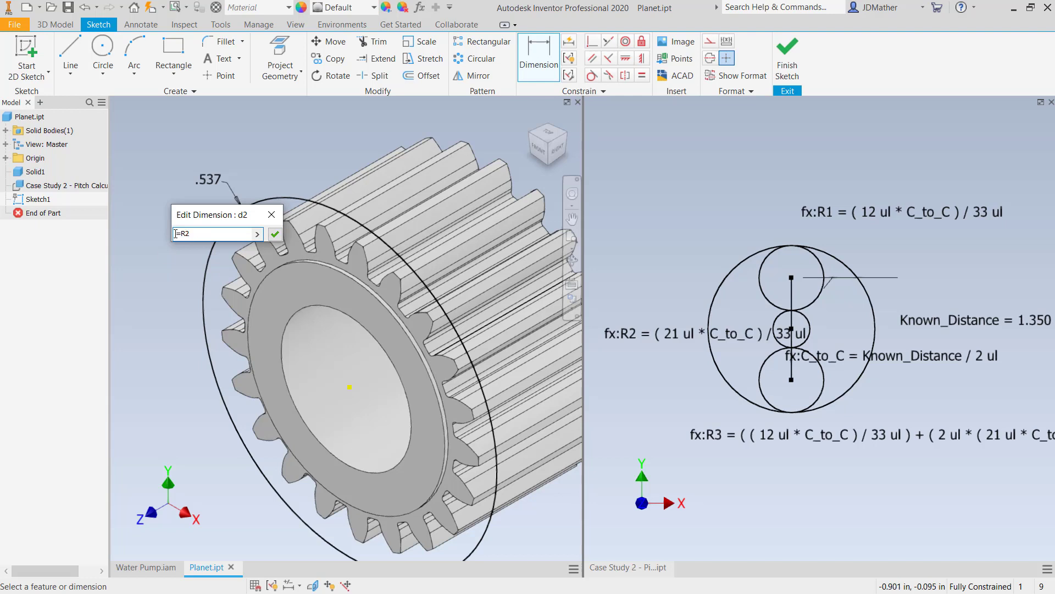
click(272, 233)
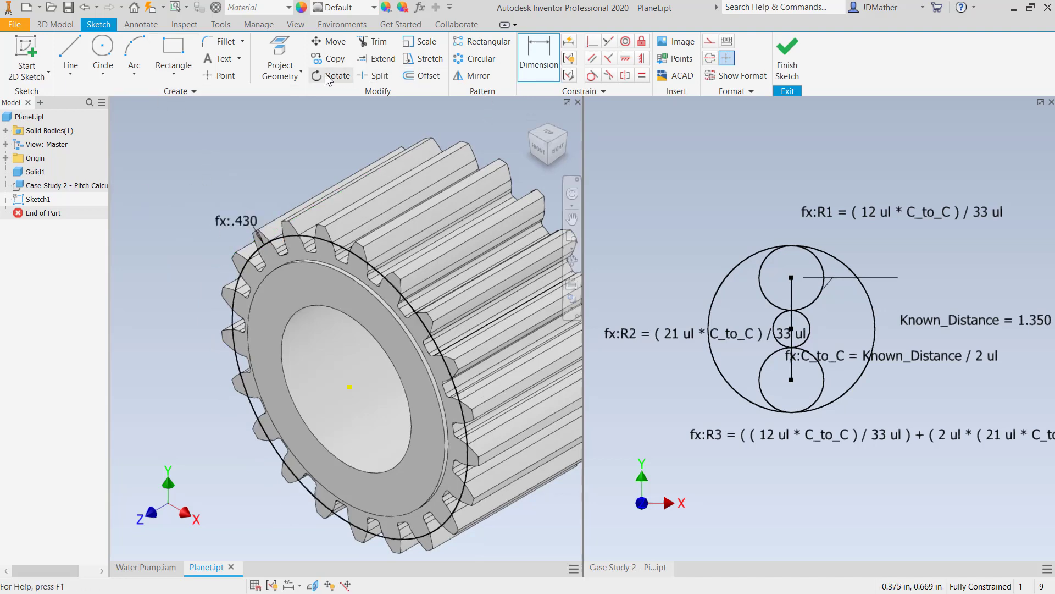
click(787, 52)
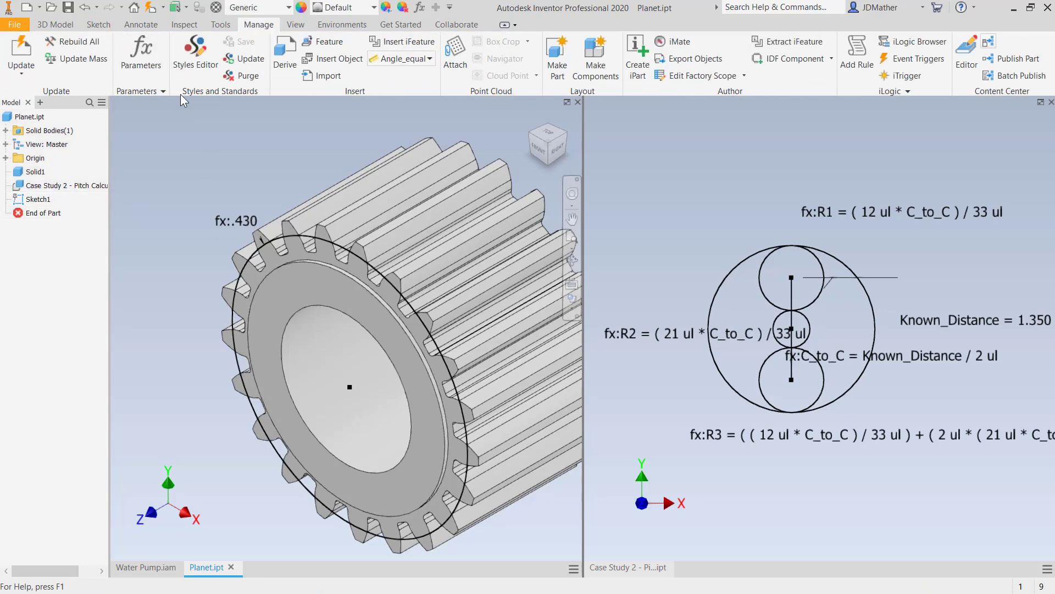
- Extrude the pitch circle as a surface up to the opposite tooth face of the planet gear
click(55, 25)
click(85, 63)
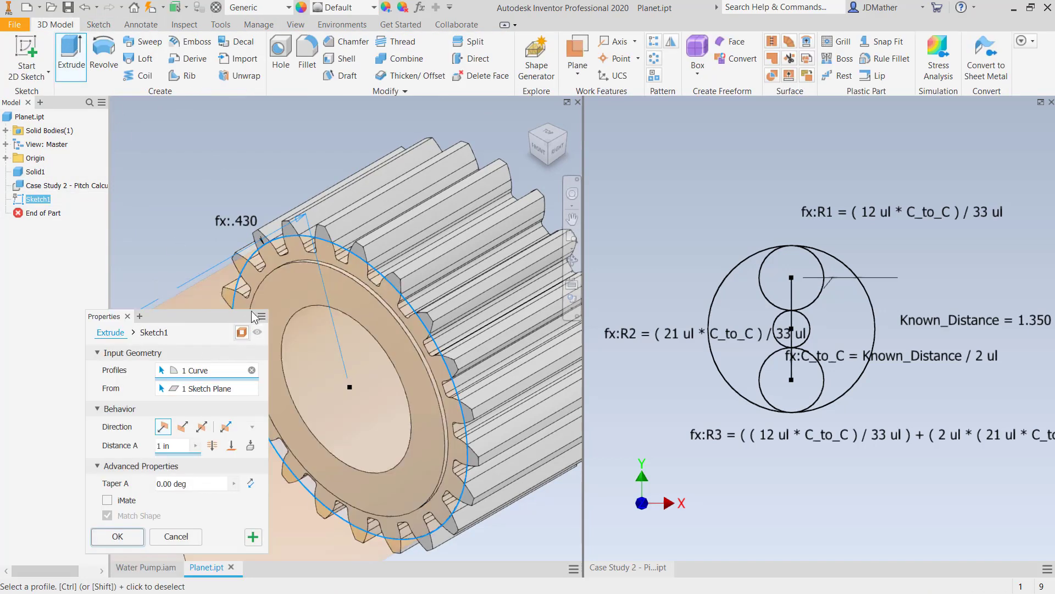
scroll(351, 314, down, 3)
shift+middle_drag(462, 313, 400, 302)
scroll(400, 302, up, 3)
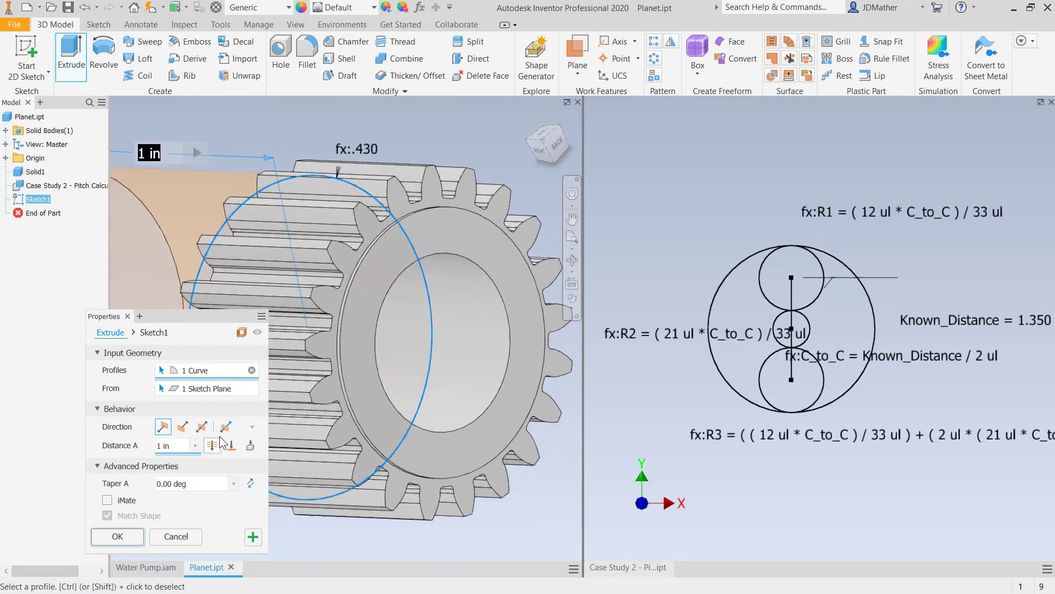
click(232, 445)
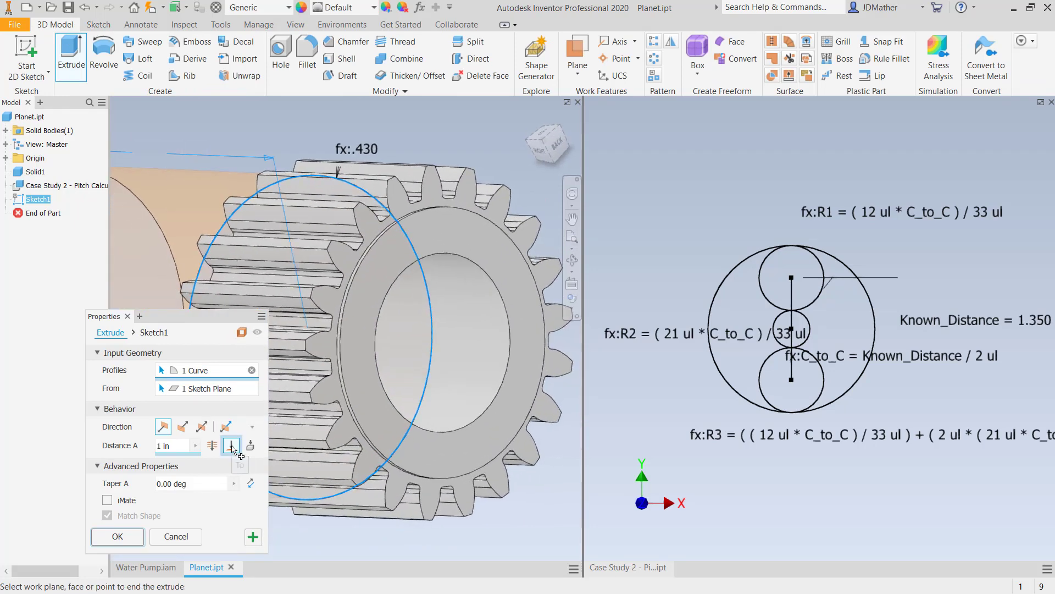
click(346, 430)
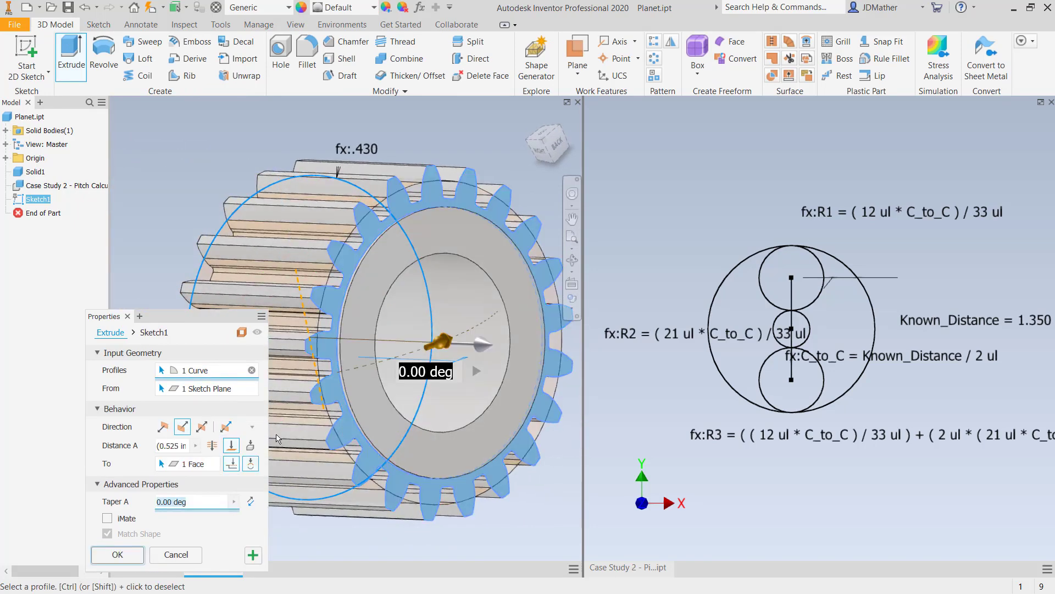
click(124, 556)
key(F6)
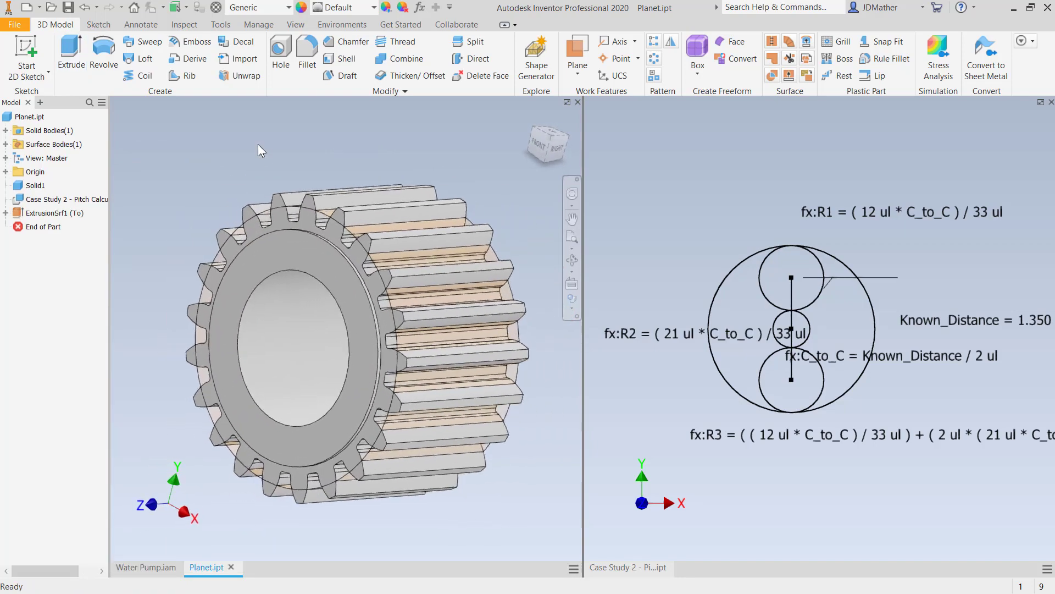
shift+middle_drag(259, 144, 514, 167)
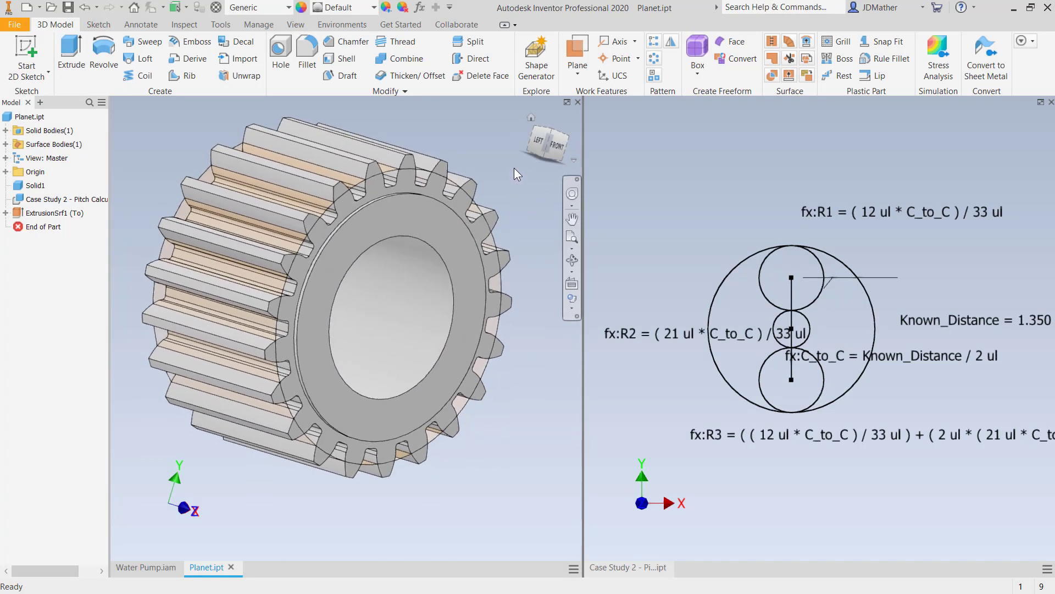
- Save Planet.ipt and its dependent Case Study 2 - Pitch Calculation.ipt, and close the Planet part
click(70, 9)
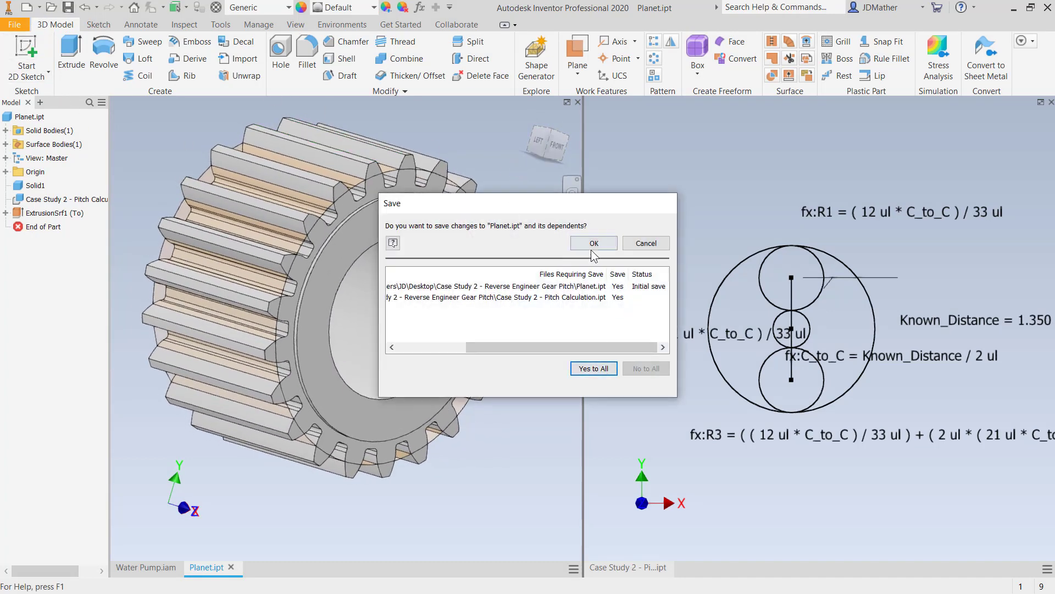
click(592, 247)
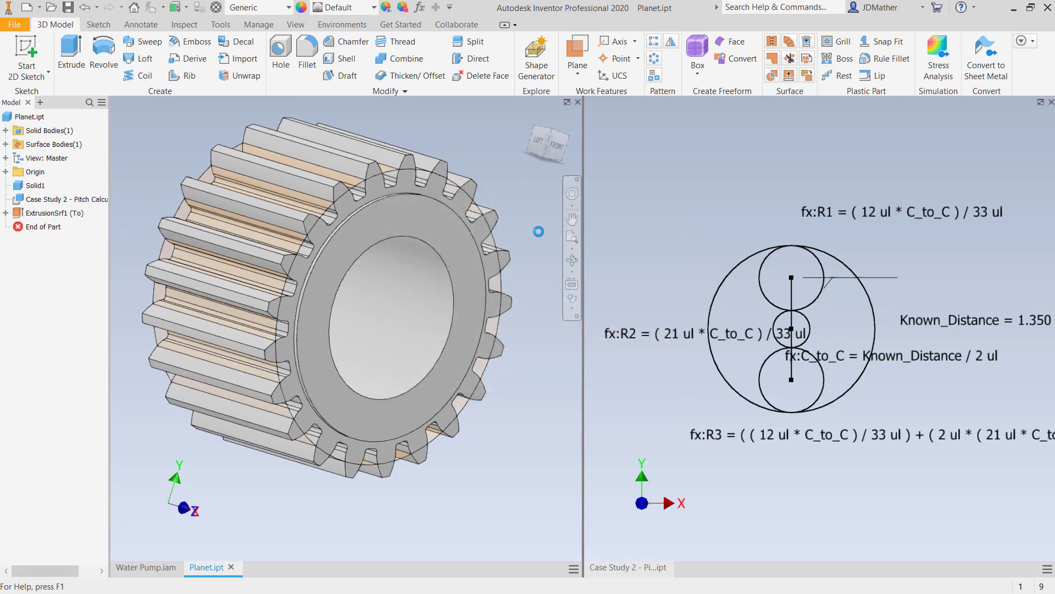
click(577, 102)
- Open the central sun gear of Water Pump.iam as its own part
scroll(330, 360, down, 2)
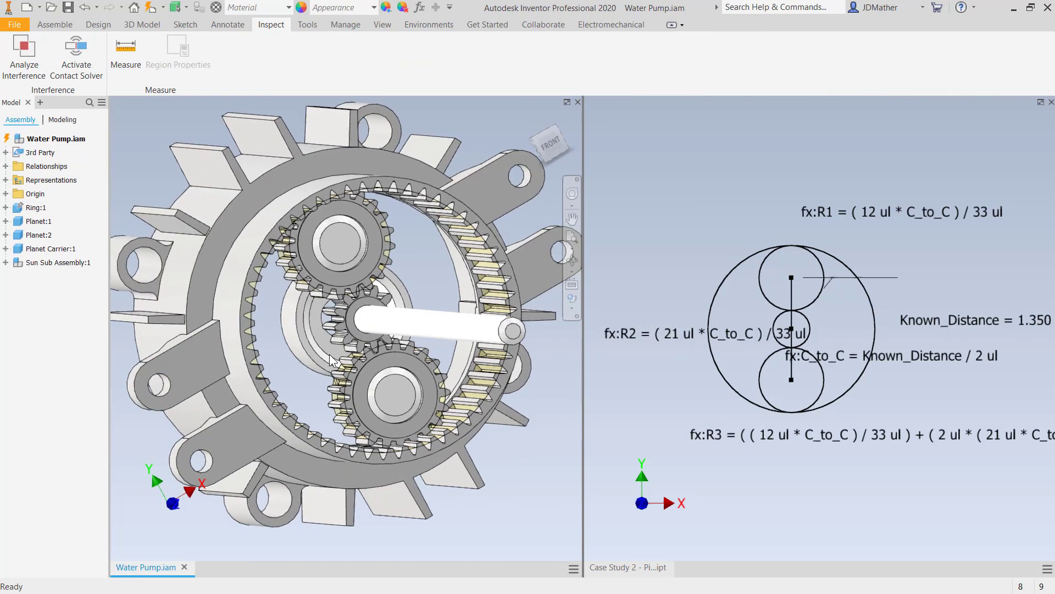
right_click(346, 334)
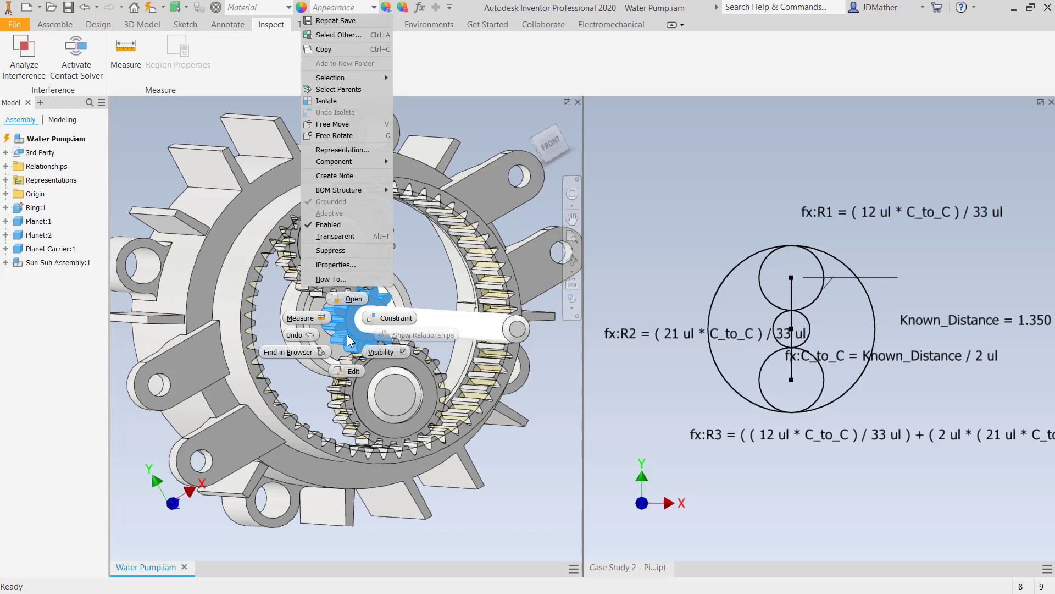
click(351, 299)
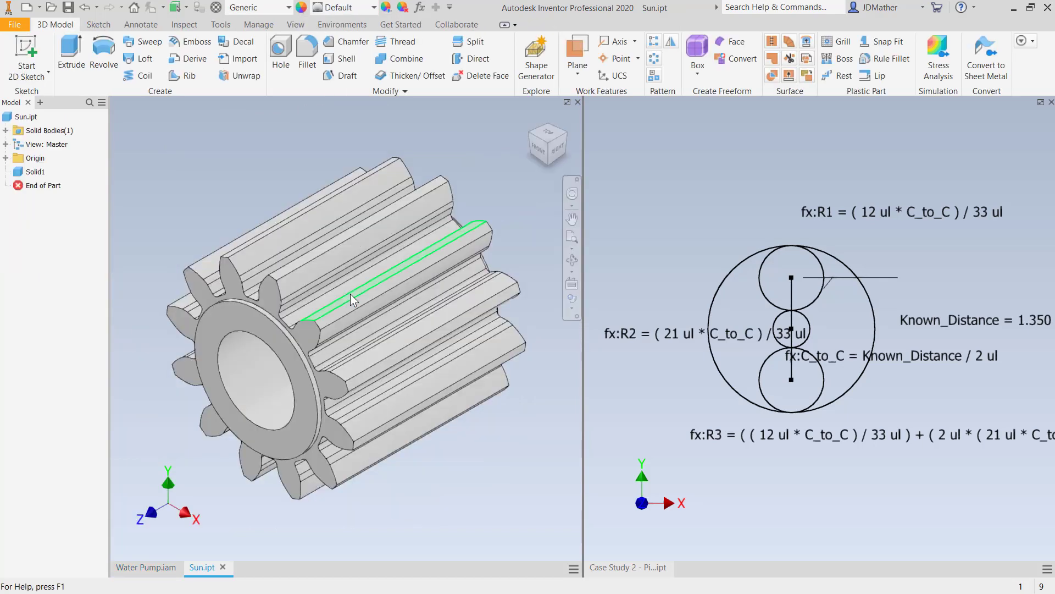
- Start deriving Case Study 2 - Pitch Calculation.ipt into the Sun part
click(258, 24)
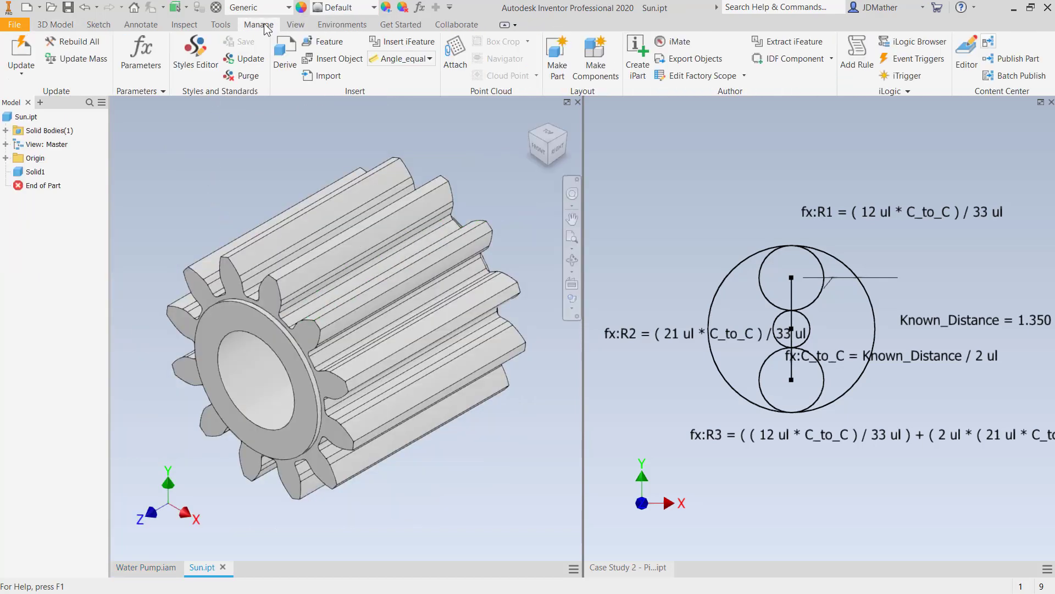
click(285, 73)
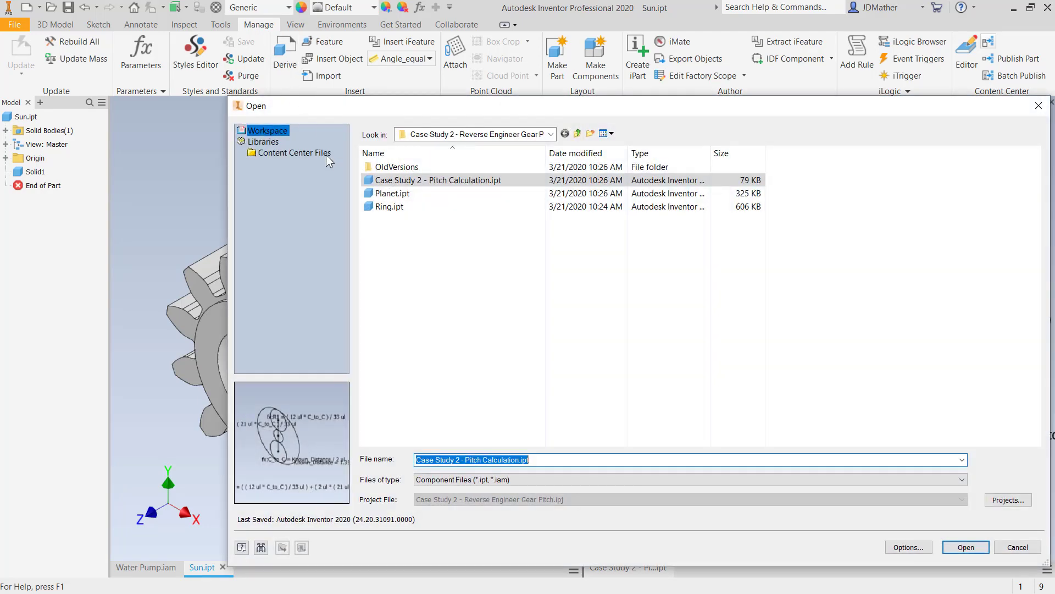
click(418, 180)
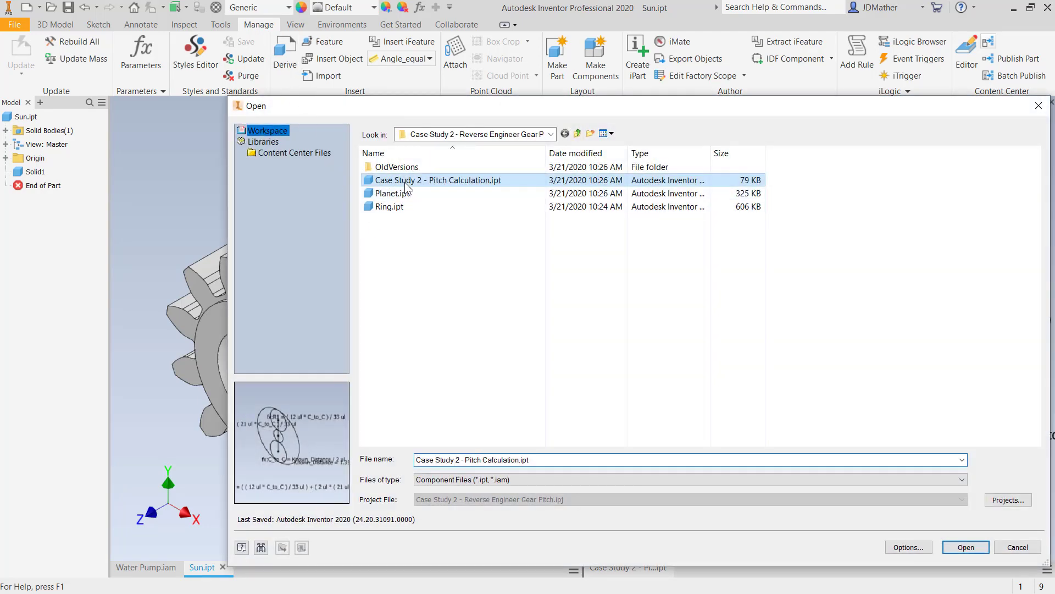
click(963, 547)
- Exclude the sketches and model parameter R2 from the derived part, include model parameter R1, and complete the derive
click(209, 268)
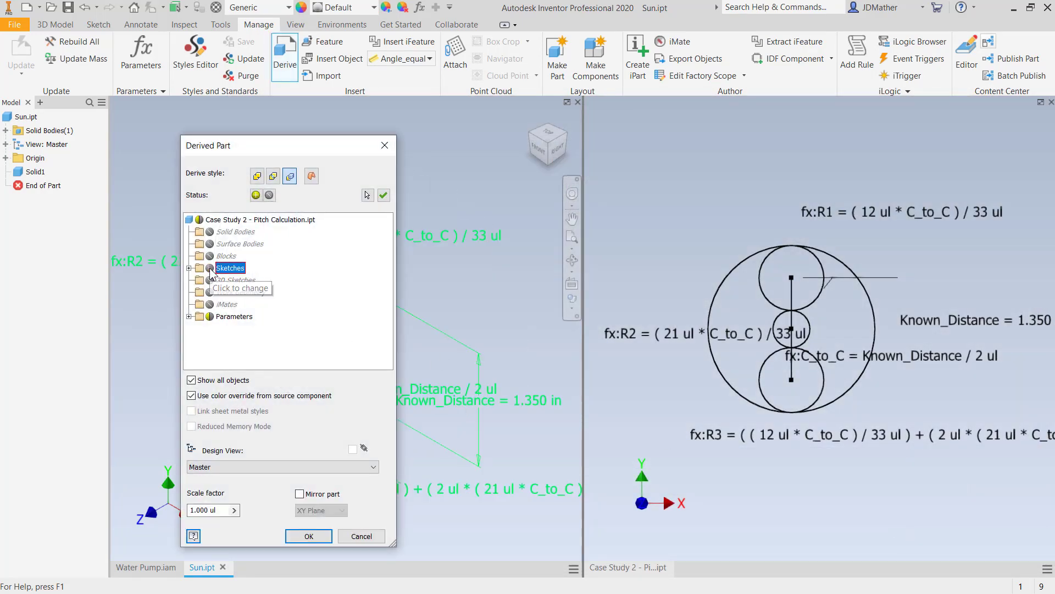
click(189, 316)
click(200, 316)
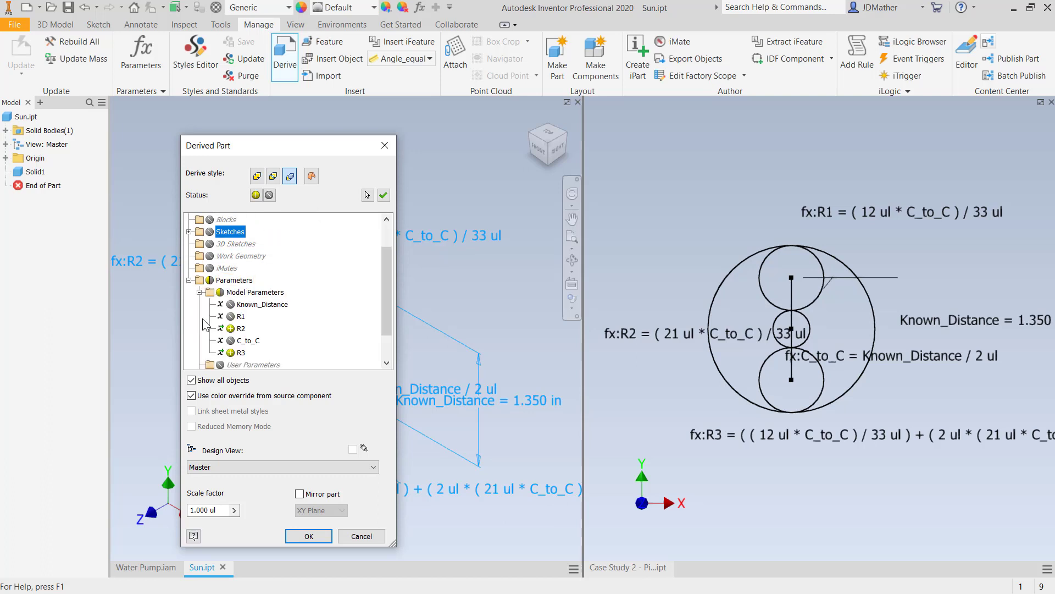
click(231, 329)
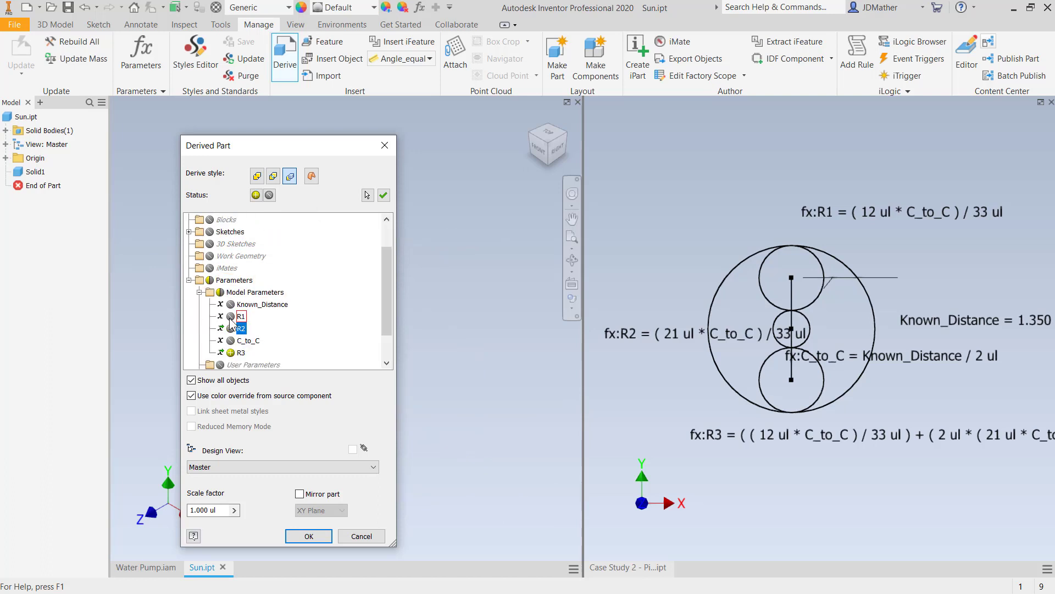
click(230, 317)
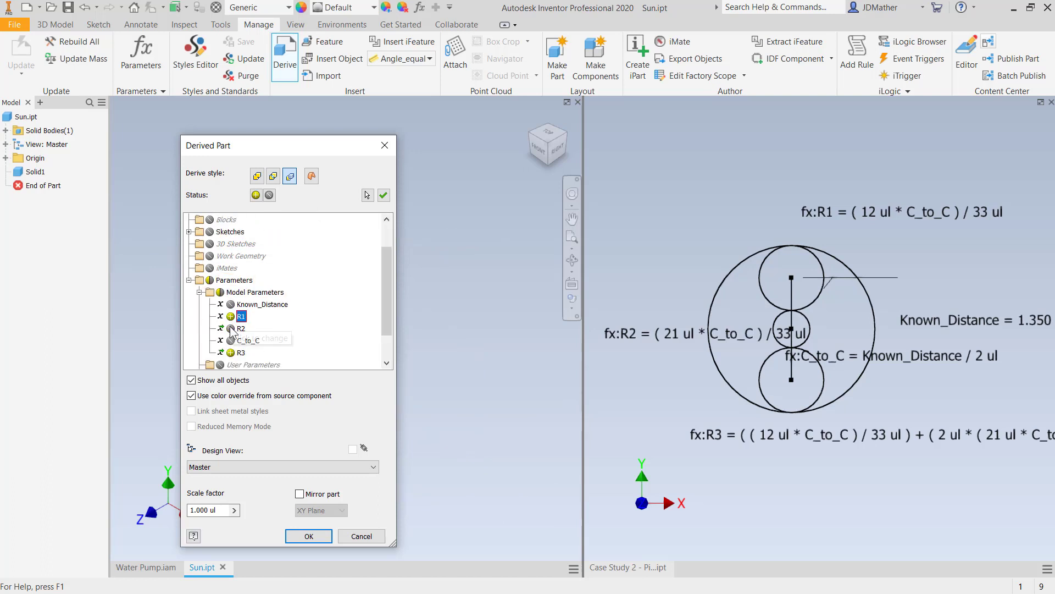
click(308, 537)
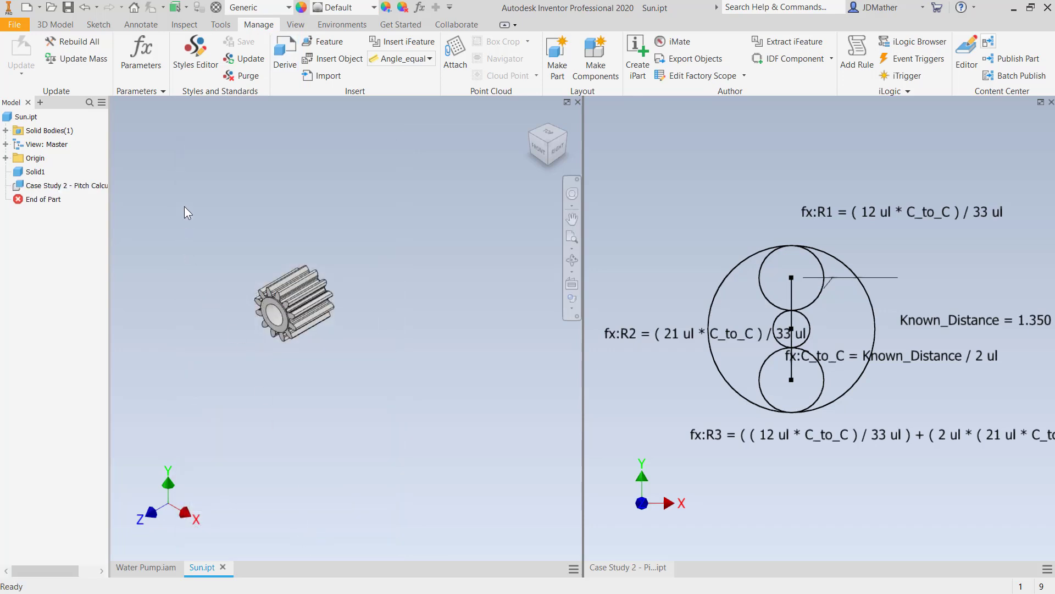
- Start a sketch on the sun gear's toothed end face and draw a circle of about 0.38 in radius centred on the gear axis
scroll(265, 281, down, 10)
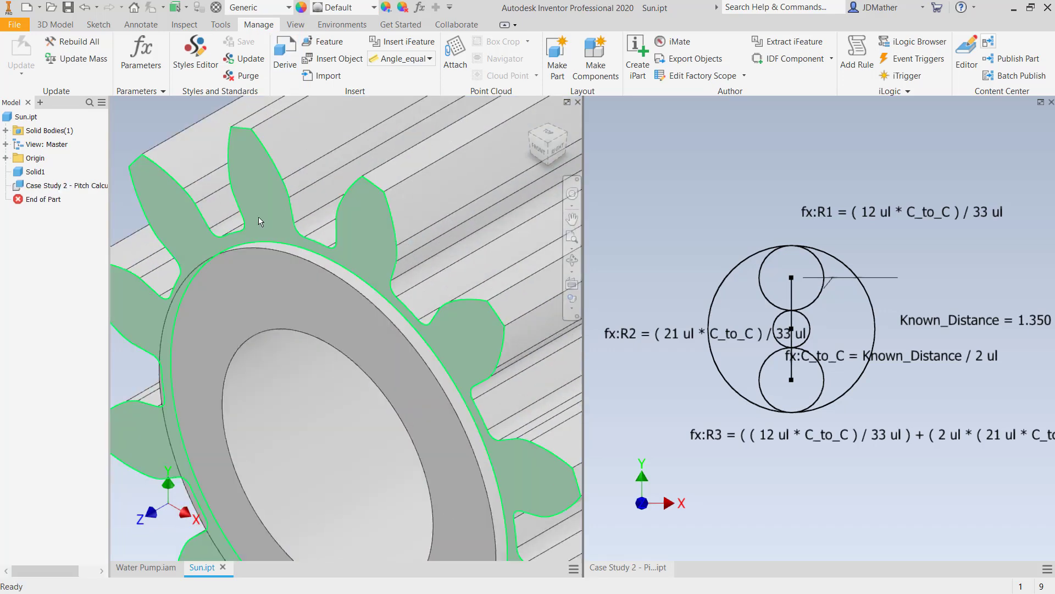
click(259, 217)
click(287, 210)
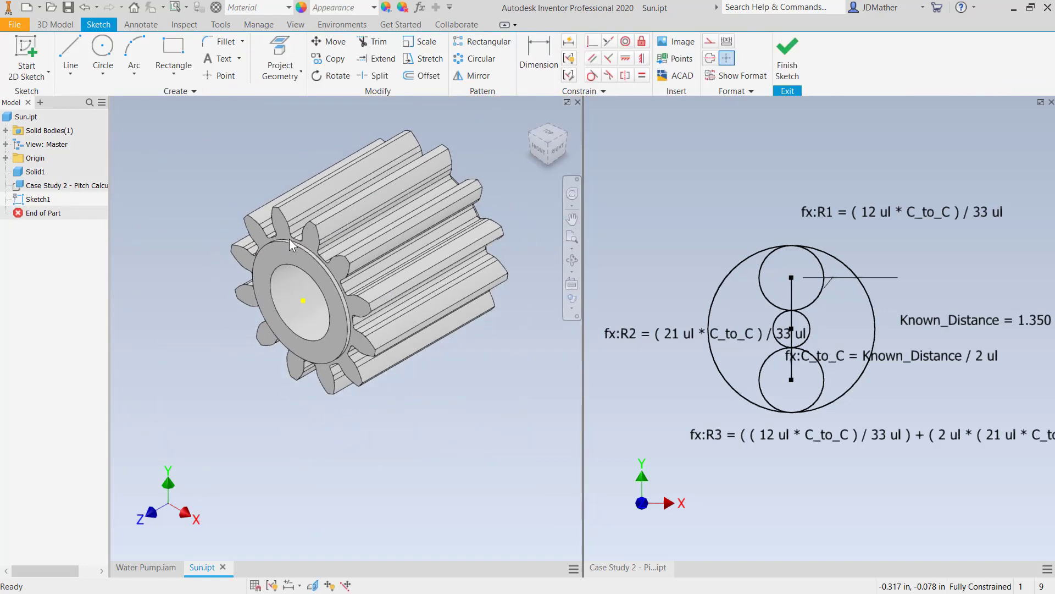
click(104, 55)
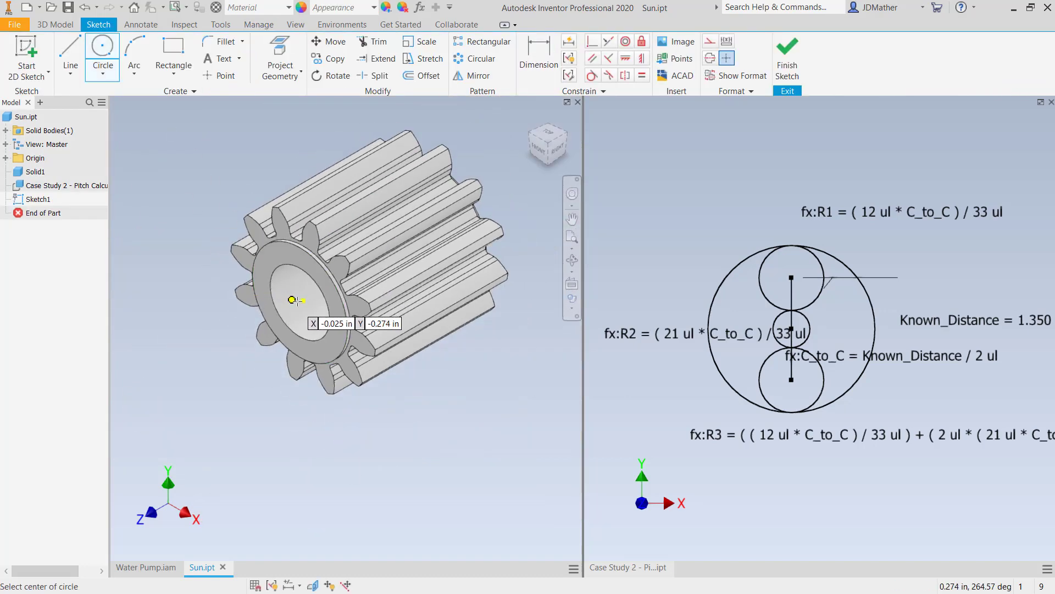
click(304, 300)
click(213, 212)
right_click(154, 172)
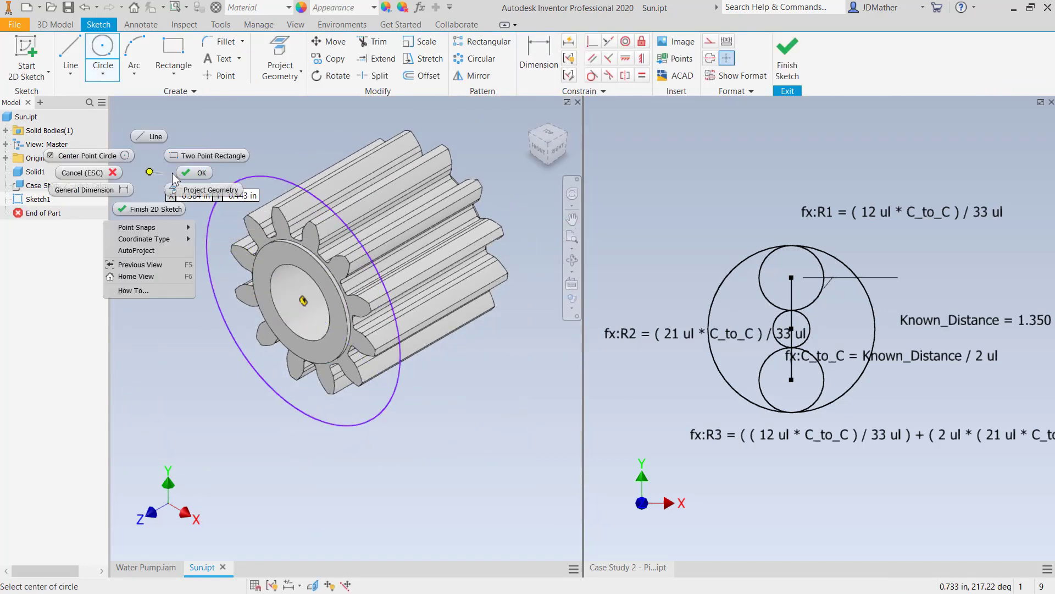
click(177, 174)
- Dimension the circle by radius, set it equal to the derived parameter R1, and finish the sketch
key(l)
right_click(157, 182)
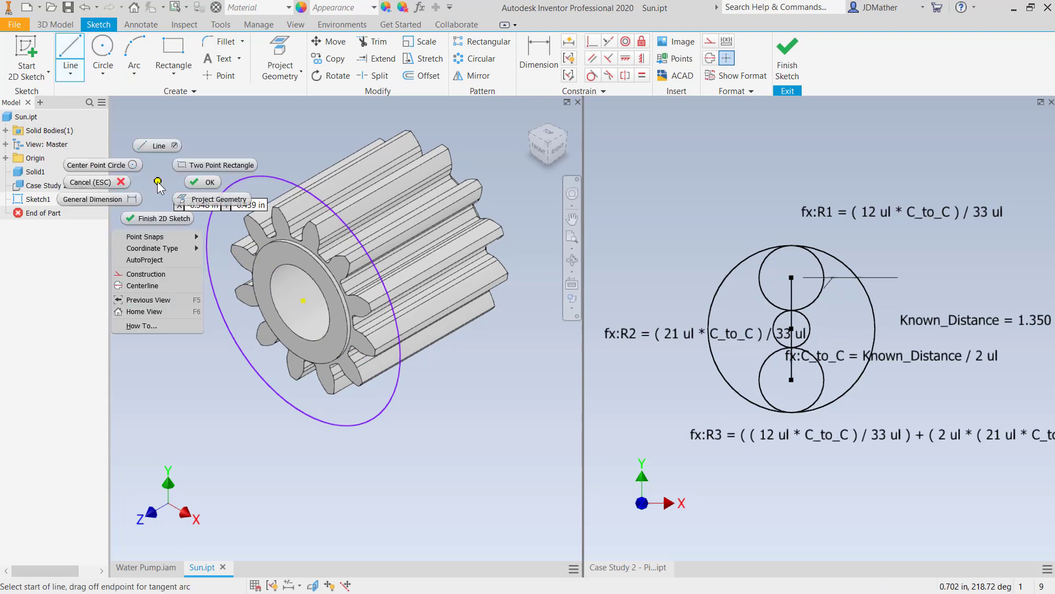
click(118, 202)
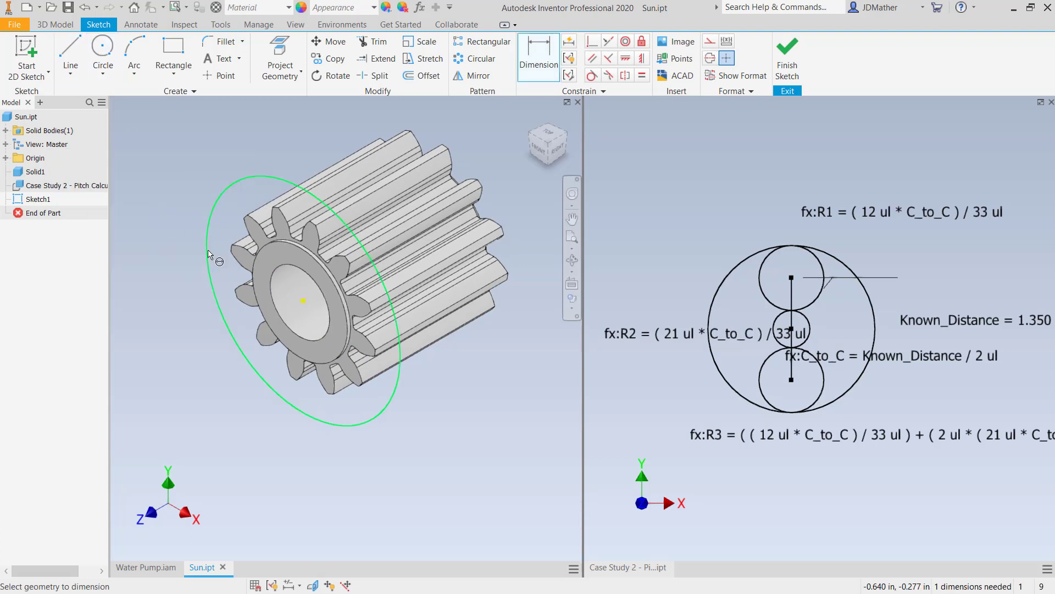
click(208, 254)
right_click(194, 396)
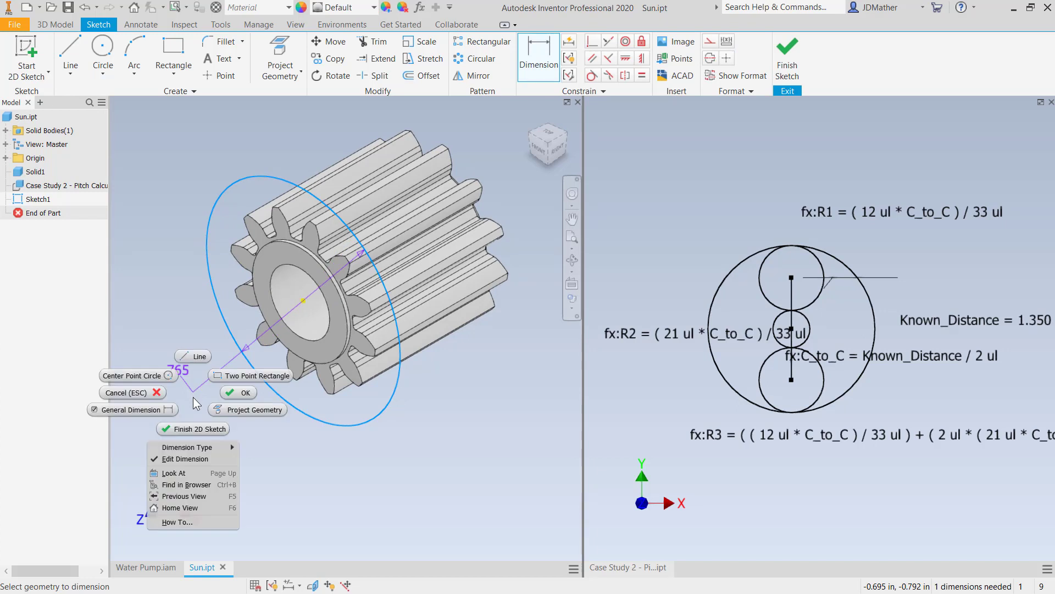
mouse_move(205, 450)
click(253, 447)
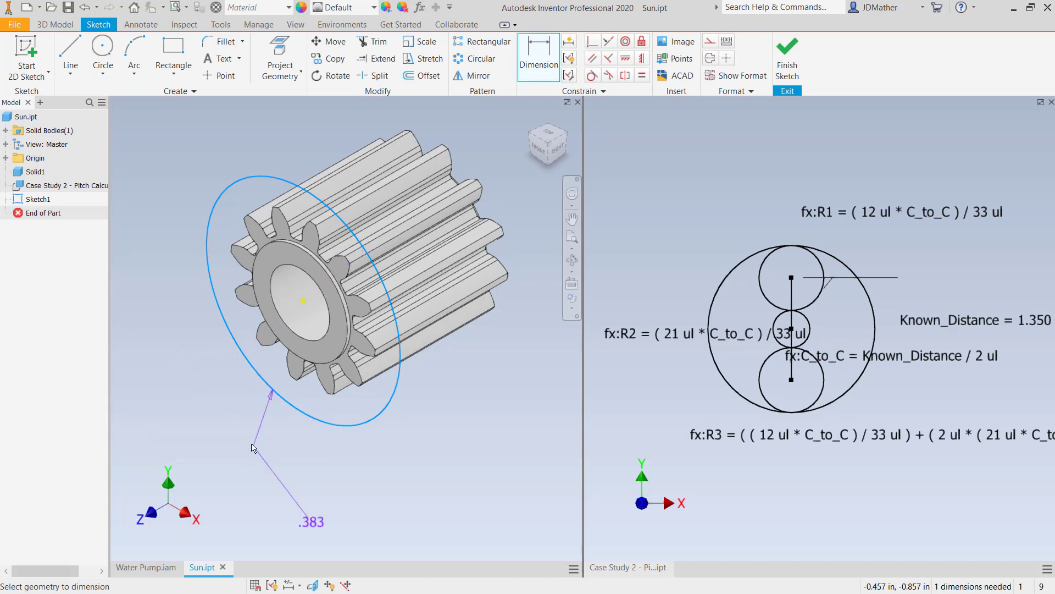
click(241, 434)
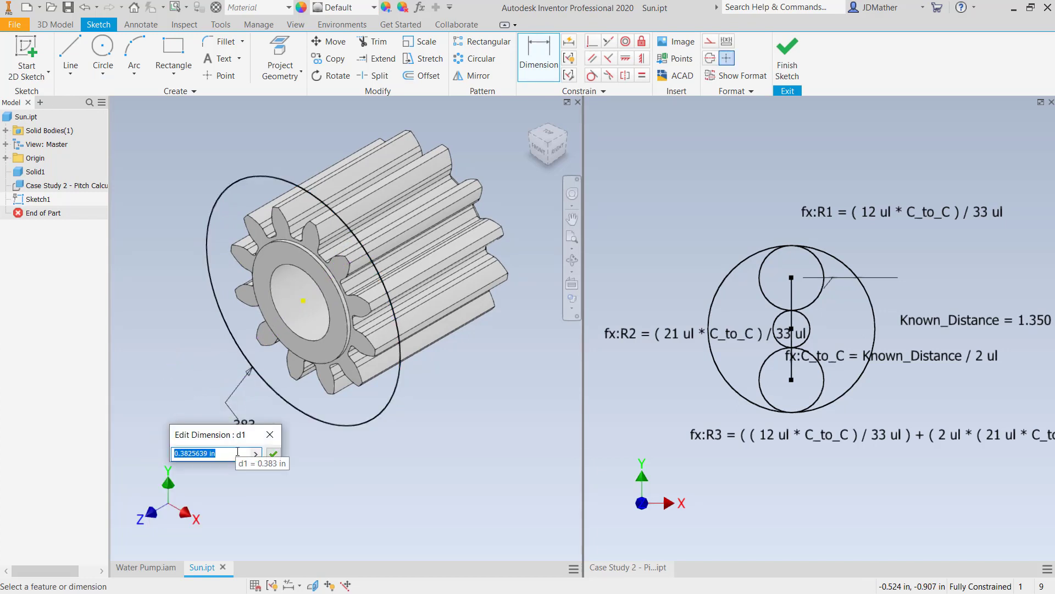
text(=)
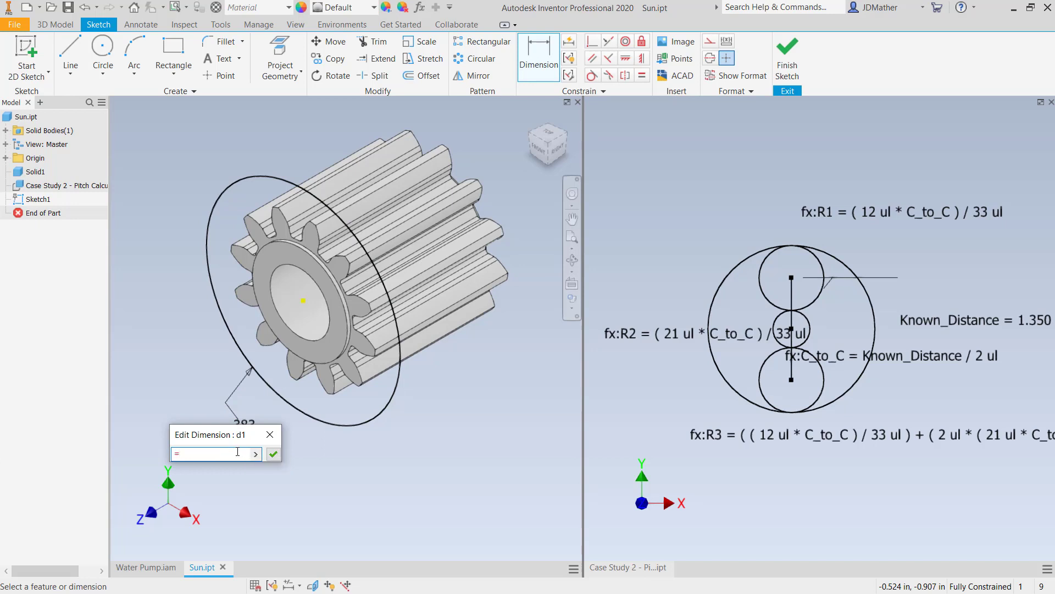
click(255, 454)
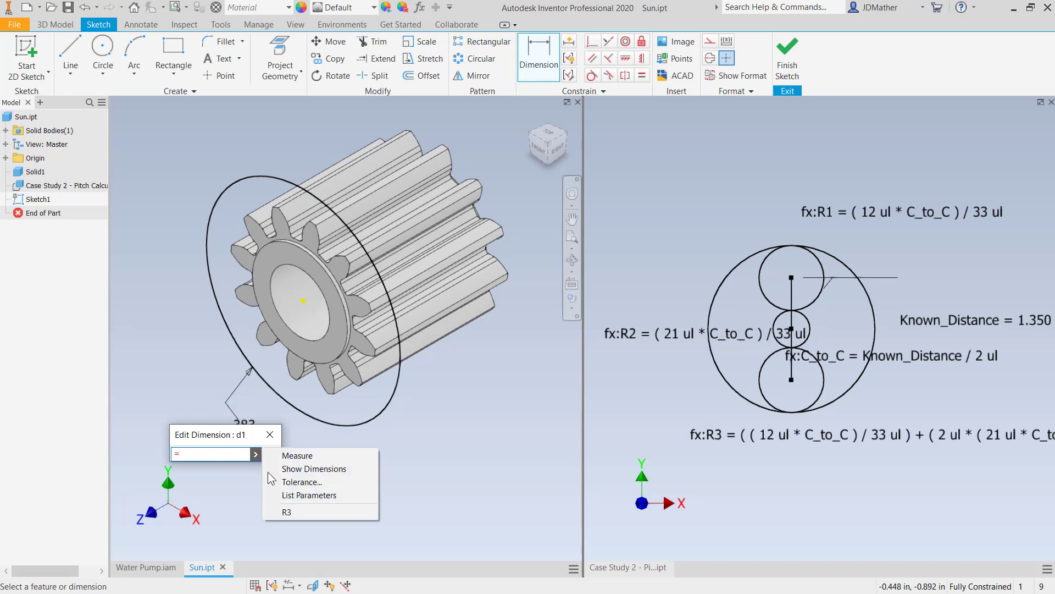
click(283, 495)
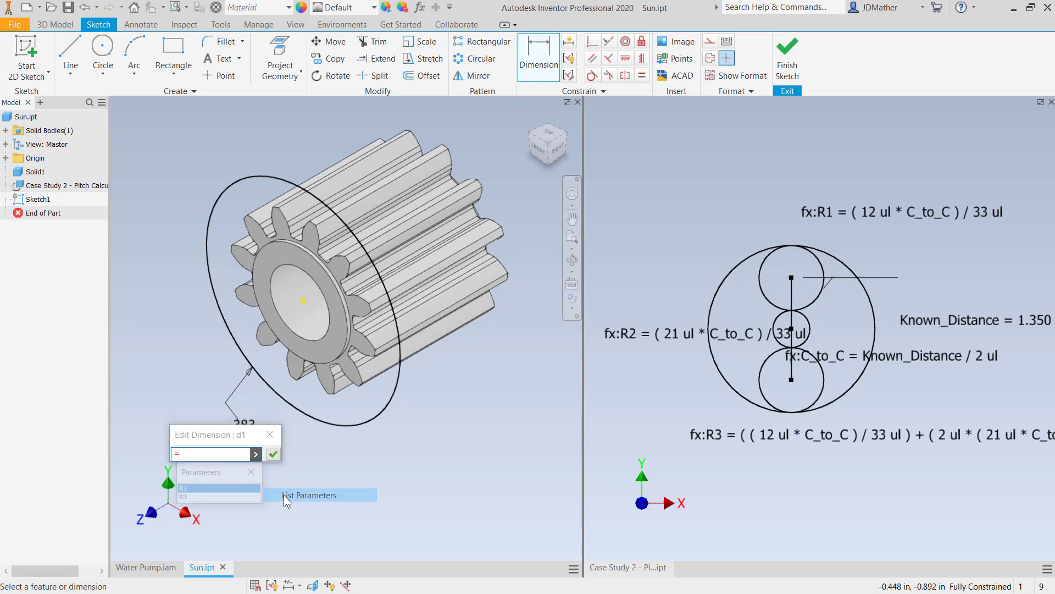
click(207, 489)
click(274, 454)
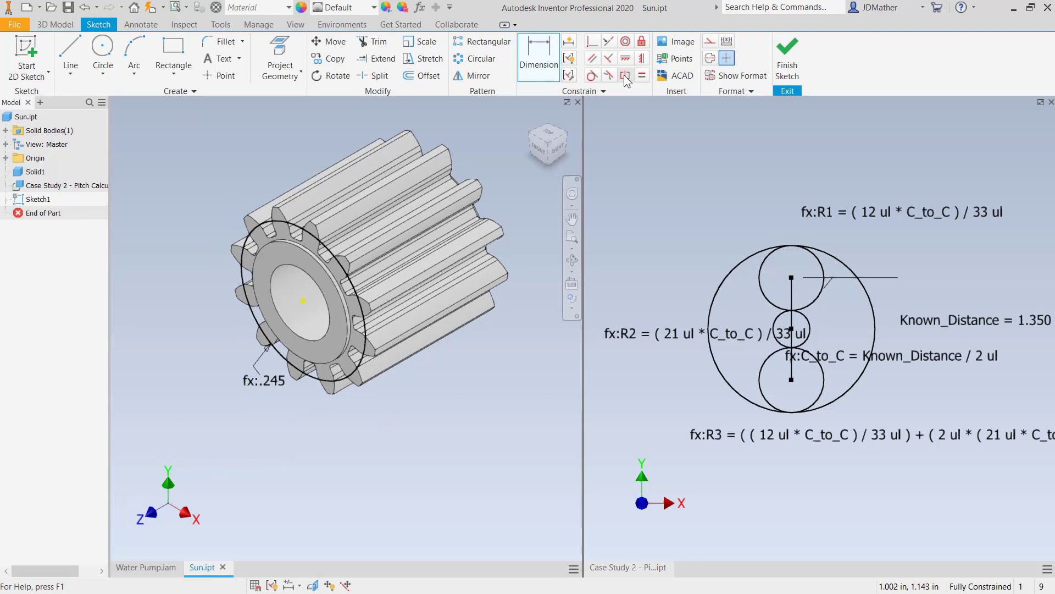
click(785, 58)
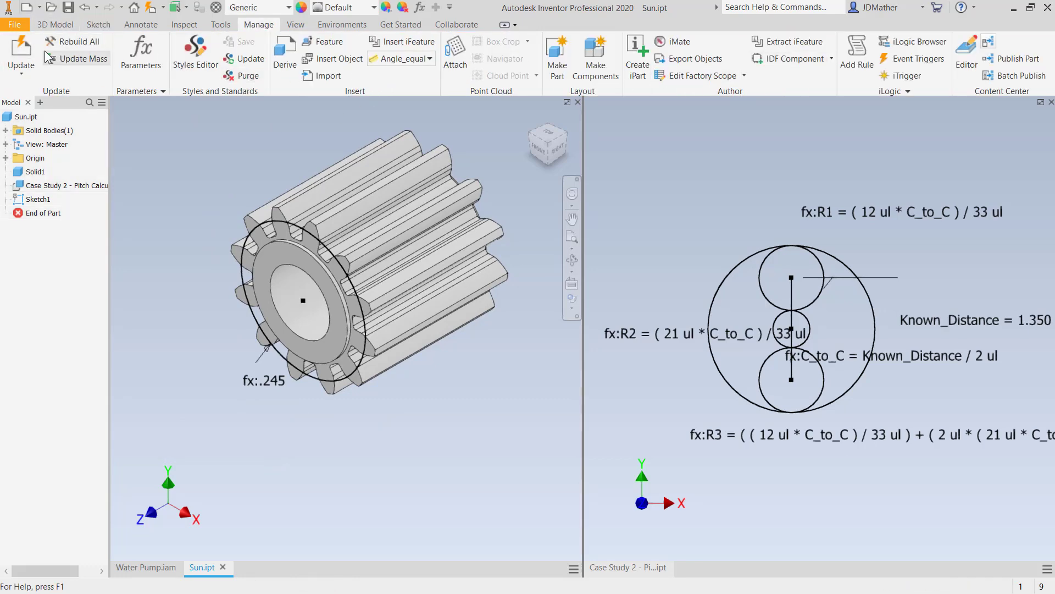
- Extrude the pitch circle as a surface from the sketch plane up to the sun gear's opposite end face
click(55, 24)
click(66, 52)
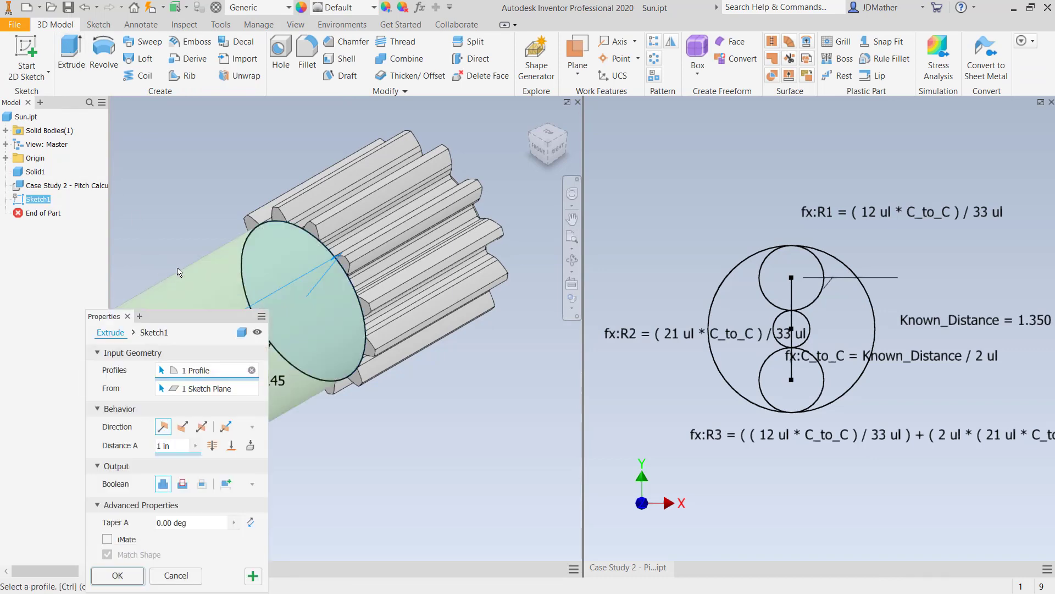
click(242, 332)
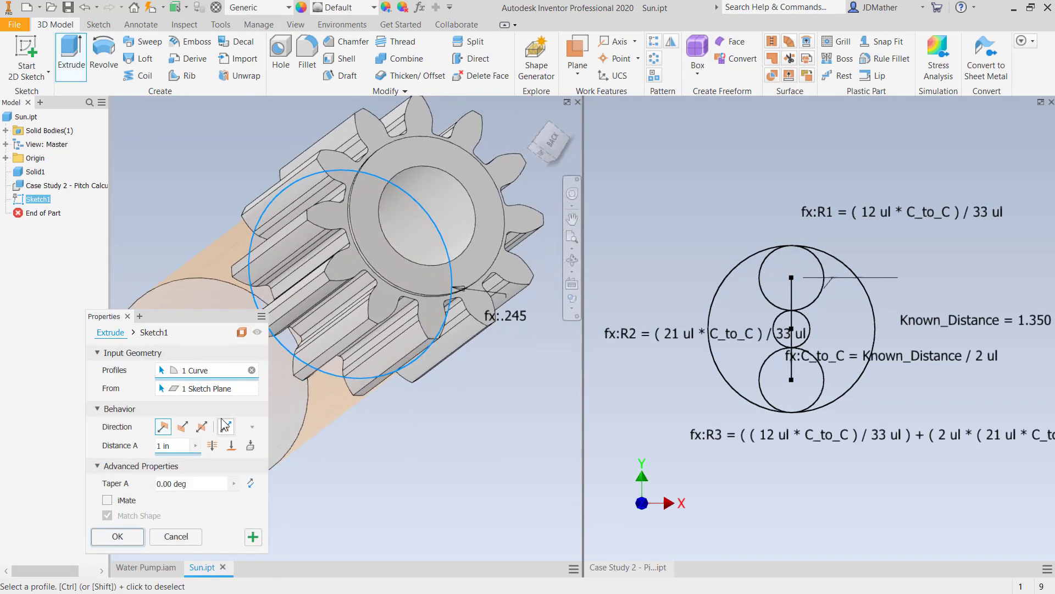
click(231, 445)
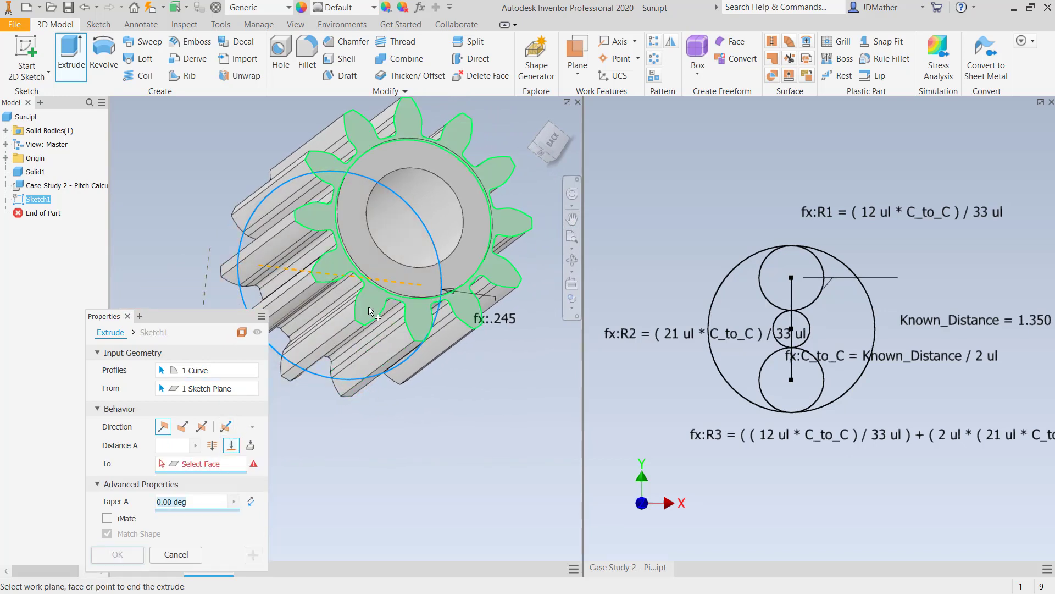
click(361, 339)
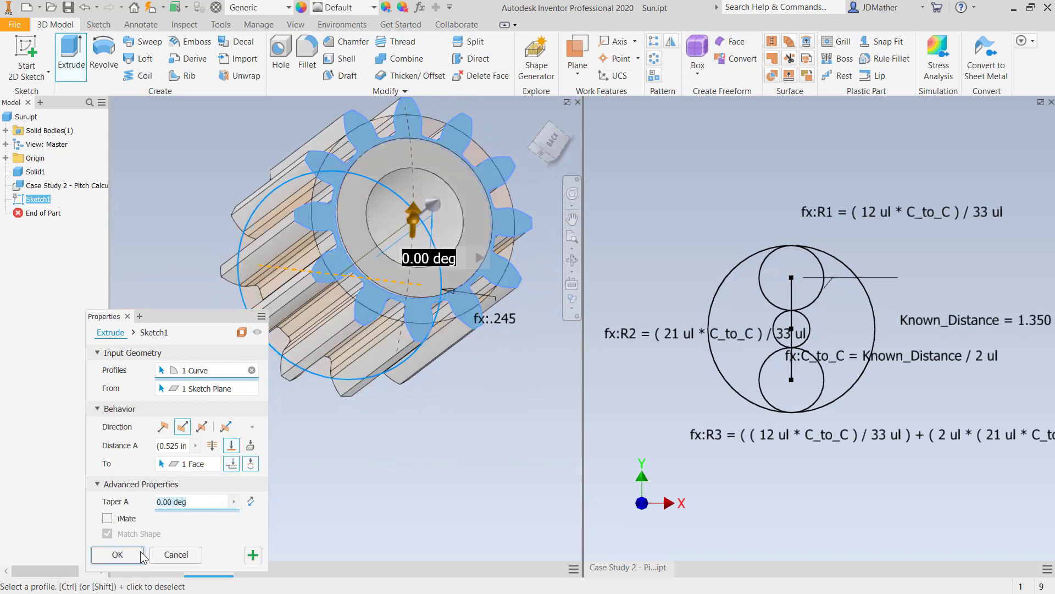
click(117, 554)
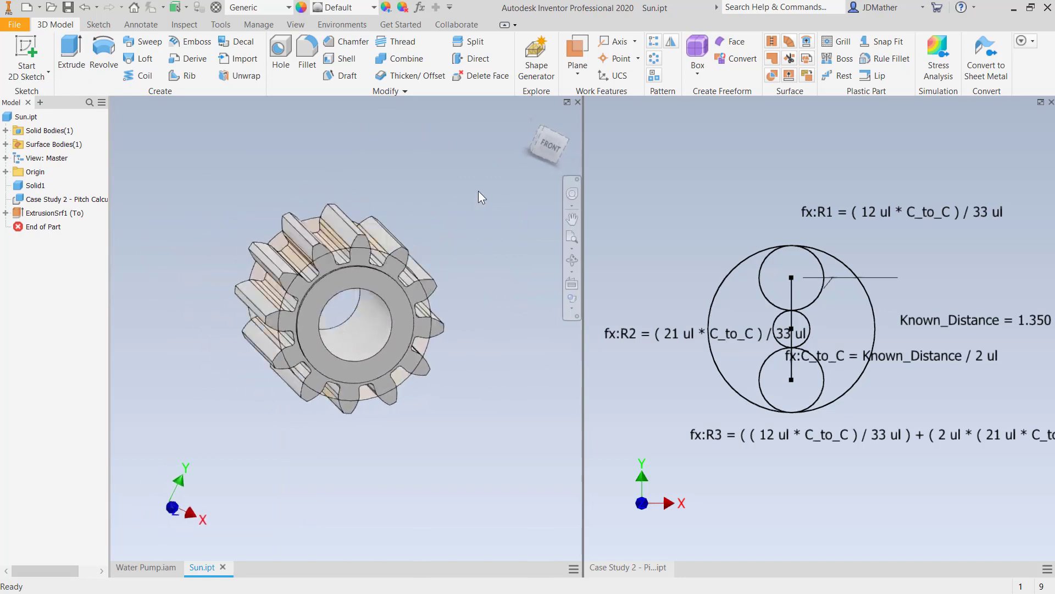
- Save Sun.ipt together with its dependent Case Study 2 - Pitch Calculation.ipt
click(68, 7)
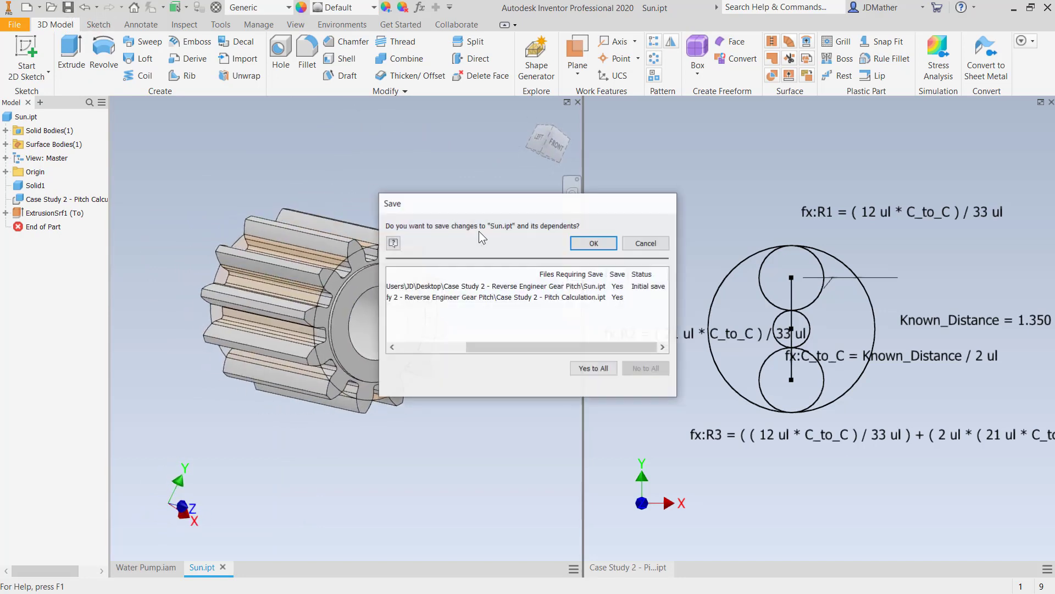
click(593, 369)
click(593, 245)
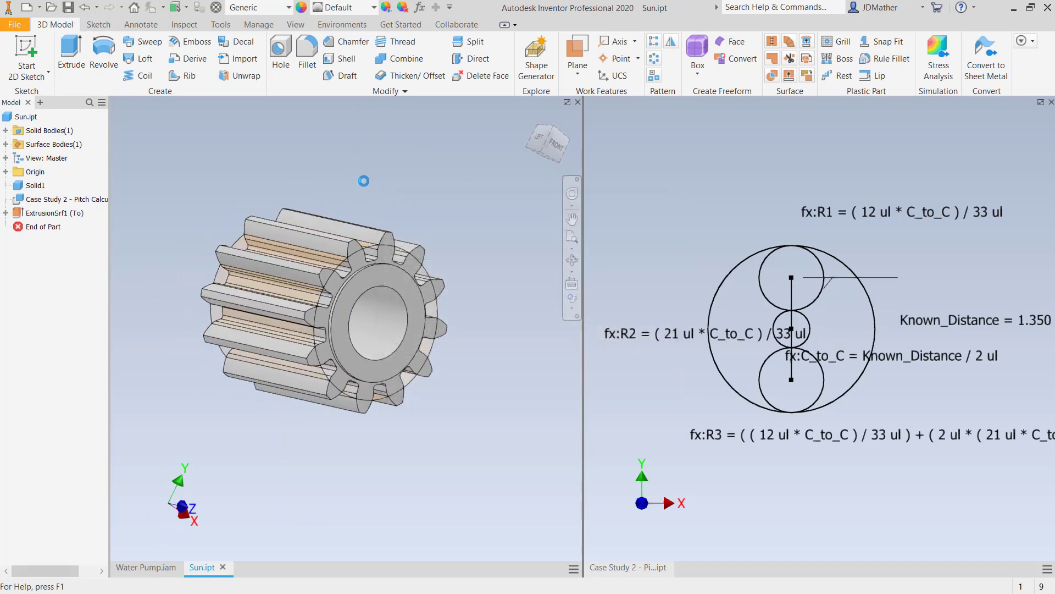
- Switch to Water Pump.iam and close the separate view of Case Study 2 - Pitch Calculation.ipt
click(165, 567)
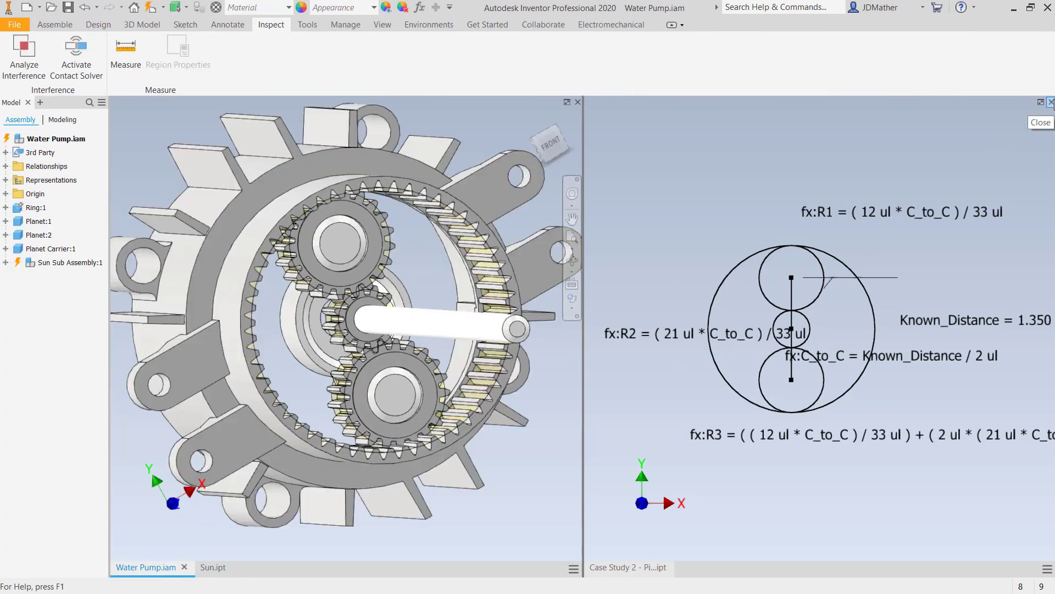
click(1051, 102)
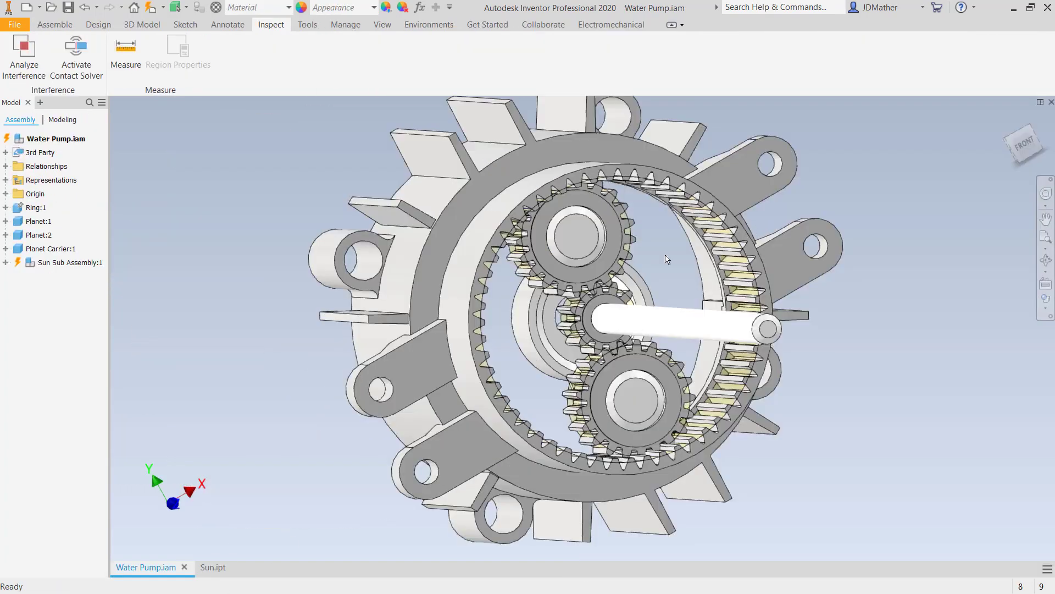
shift+middle_drag(667, 259, 545, 352)
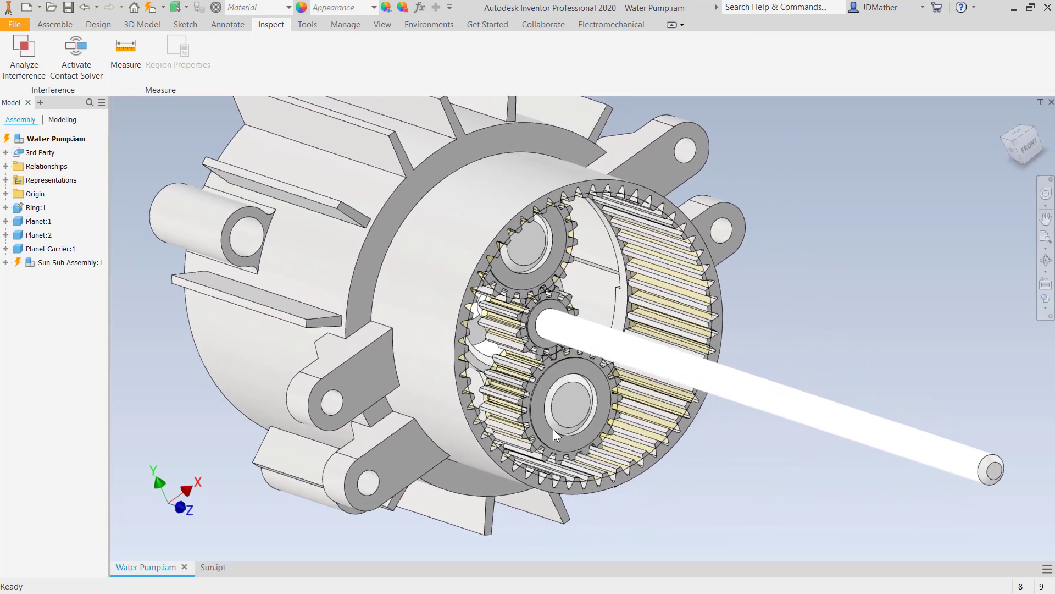
- Turn on the visibility of the Fan component in Sun Sub Assembly:1
scroll(570, 426, down, 4)
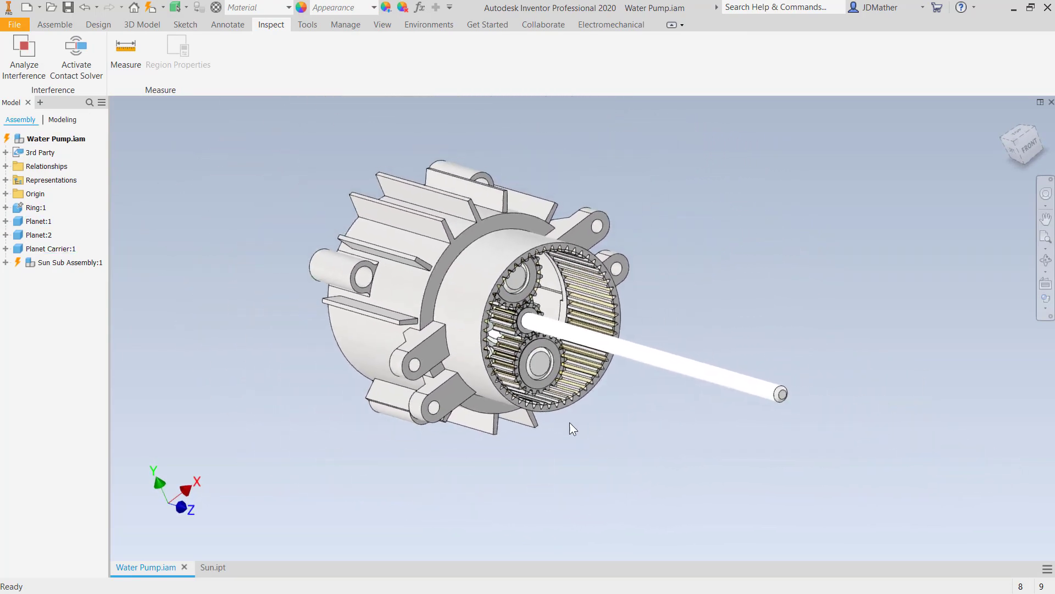
click(8, 263)
right_click(44, 350)
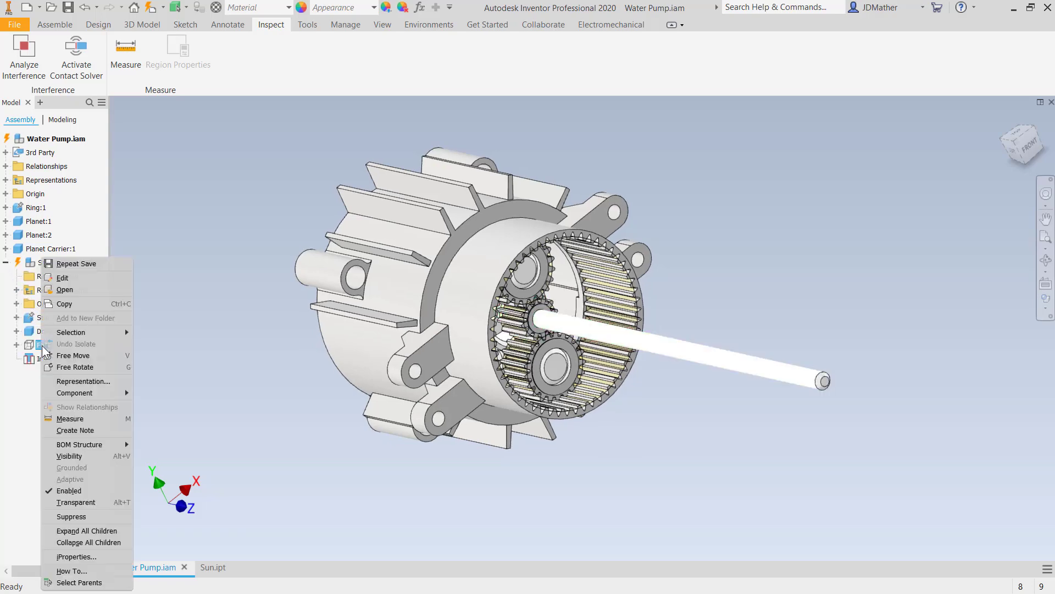
click(67, 456)
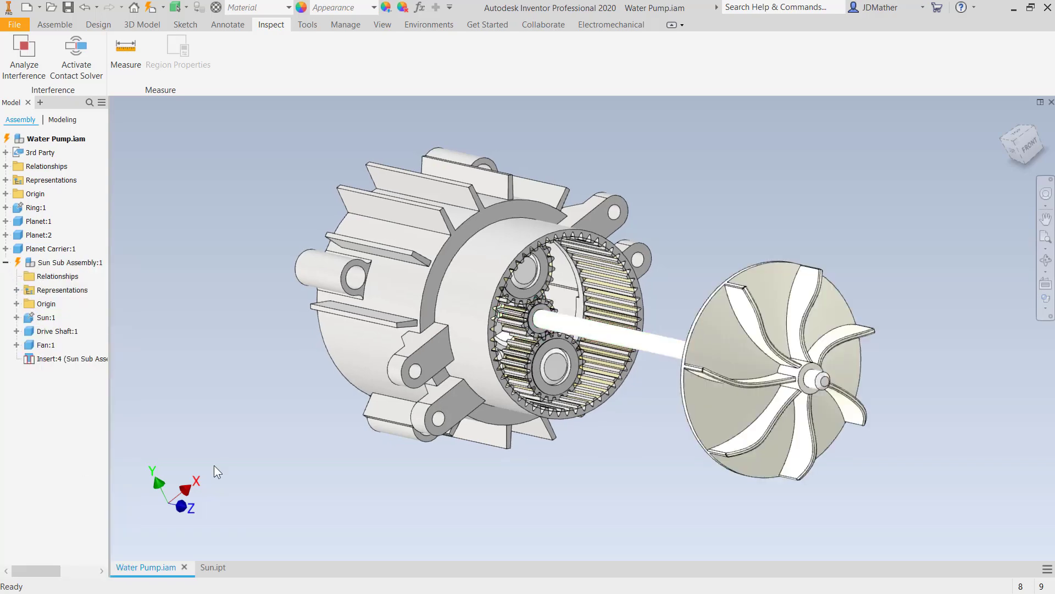
scroll(242, 457, up, 3)
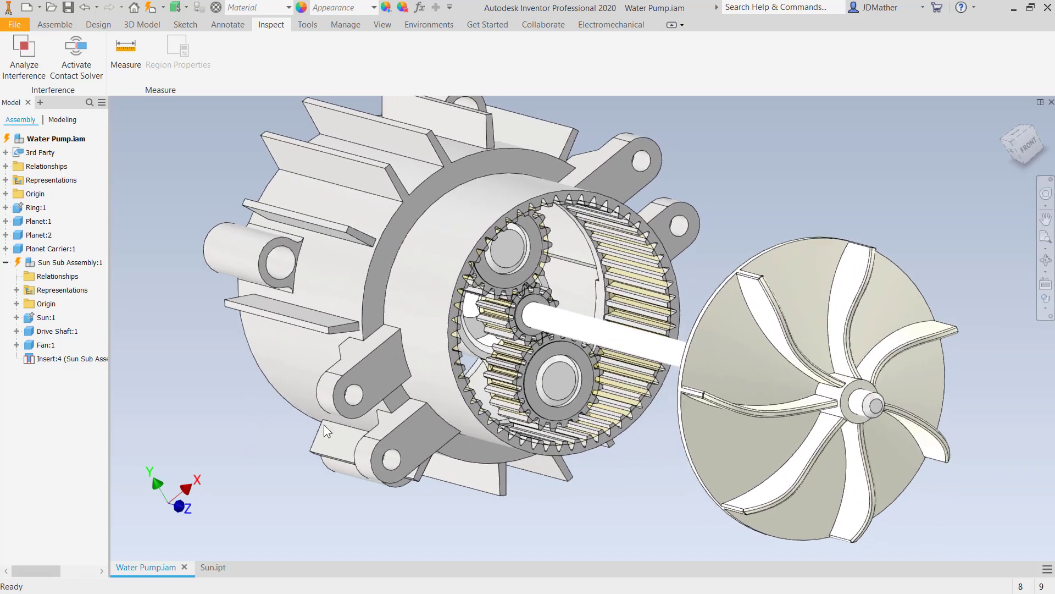
click(530, 385)
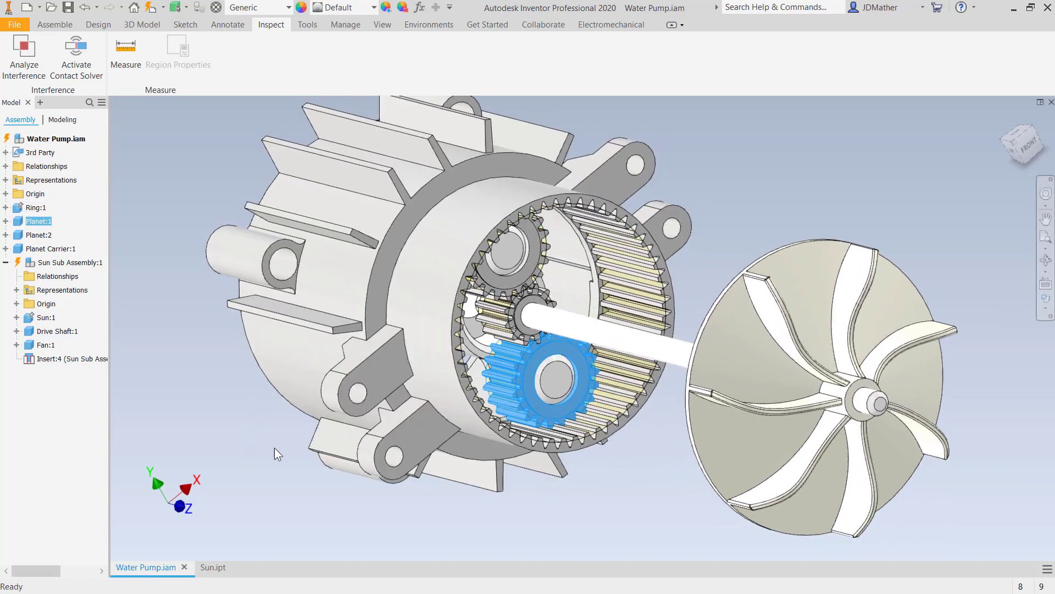
click(268, 427)
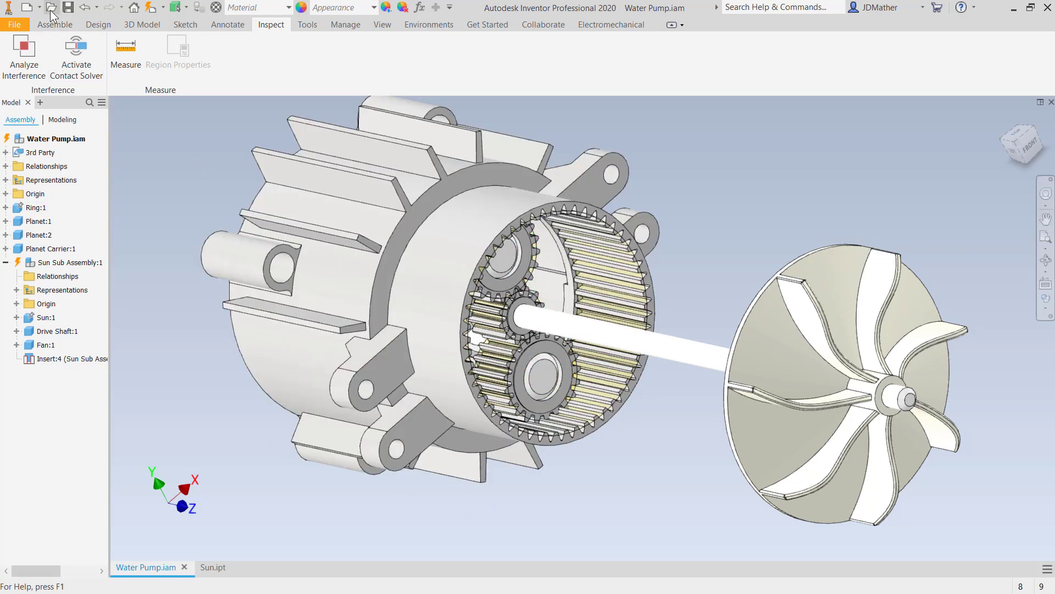
click(55, 24)
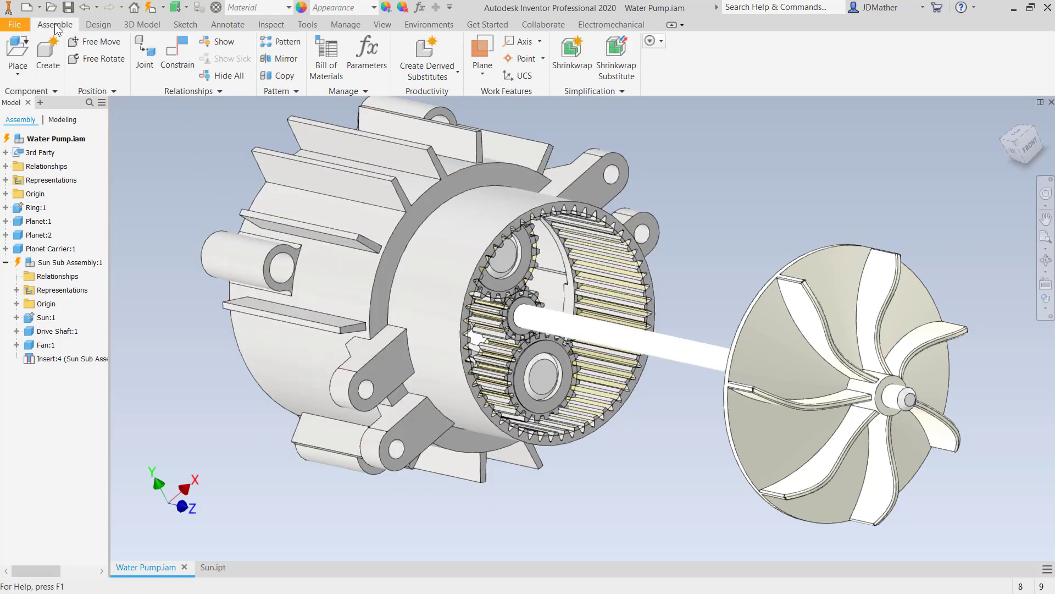
click(177, 55)
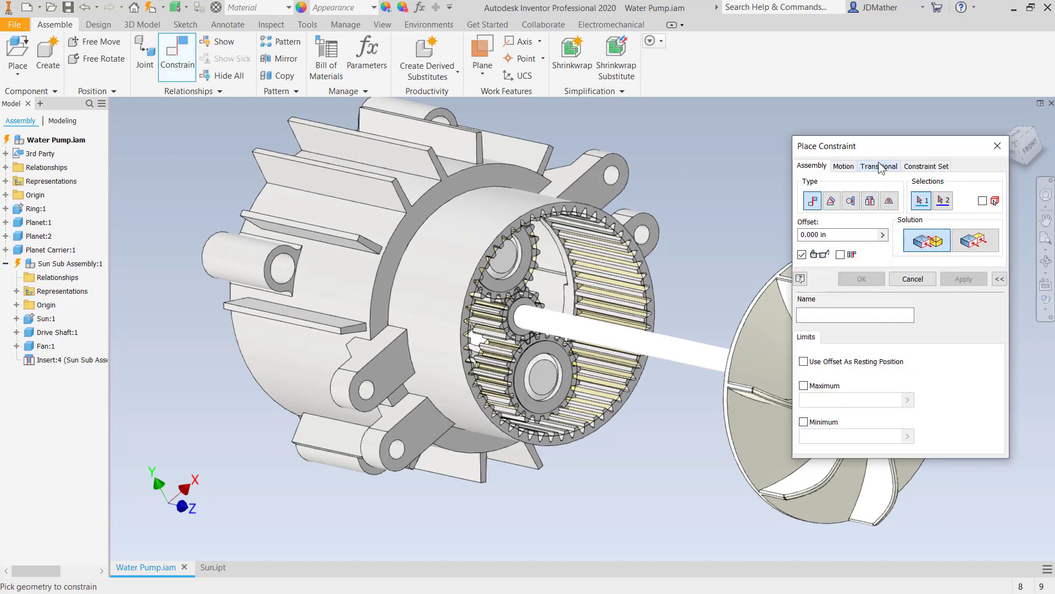
click(843, 166)
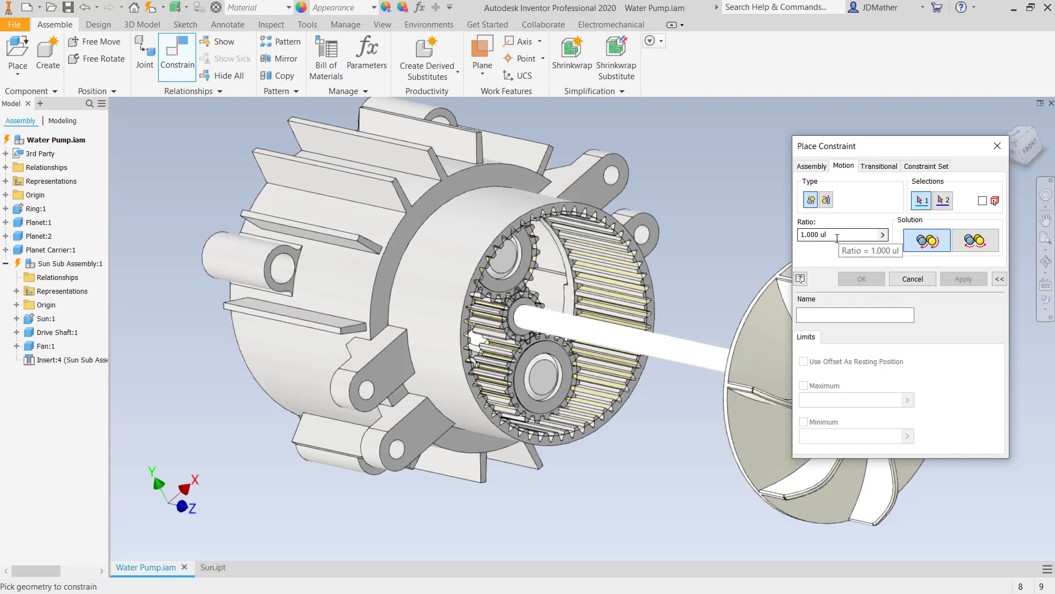
drag(948, 148, 798, 170)
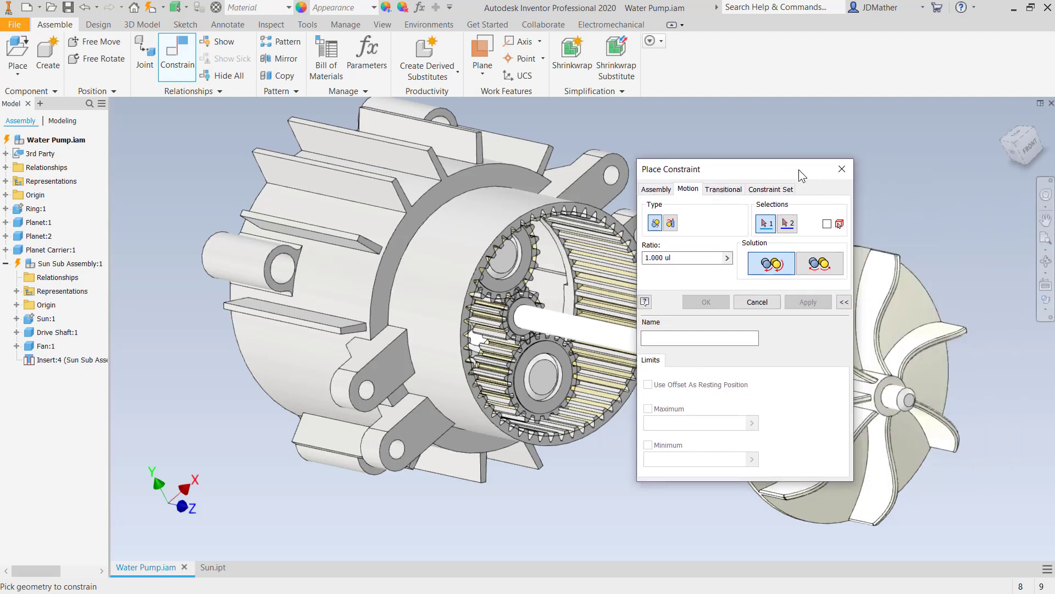
click(846, 173)
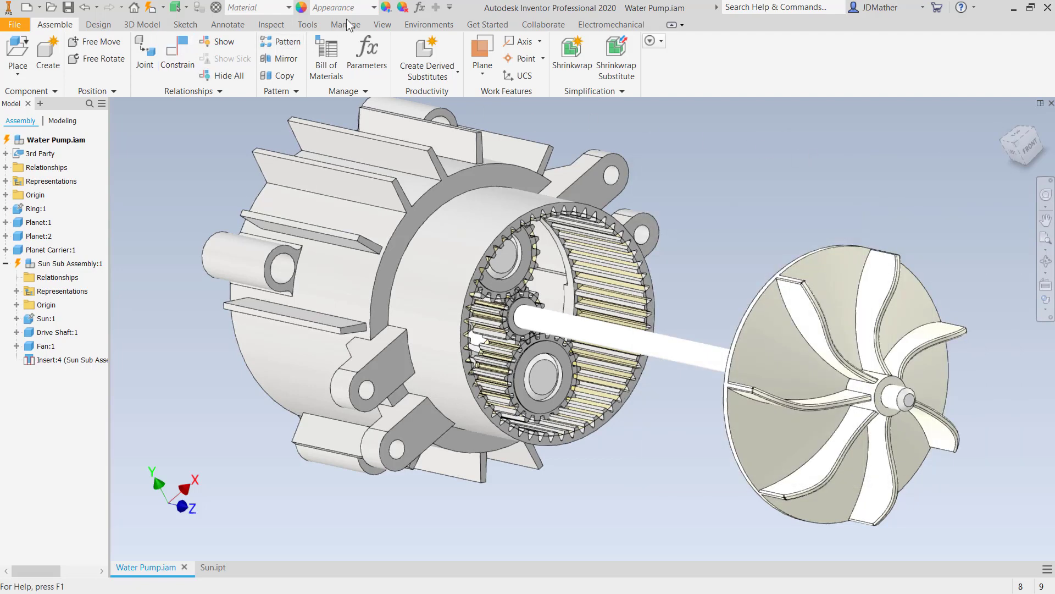
- Enter the Dynamic Simulation environment and expand Welded group:1, its Sun Sub Assembly and Planet:1 to show their contents
click(427, 25)
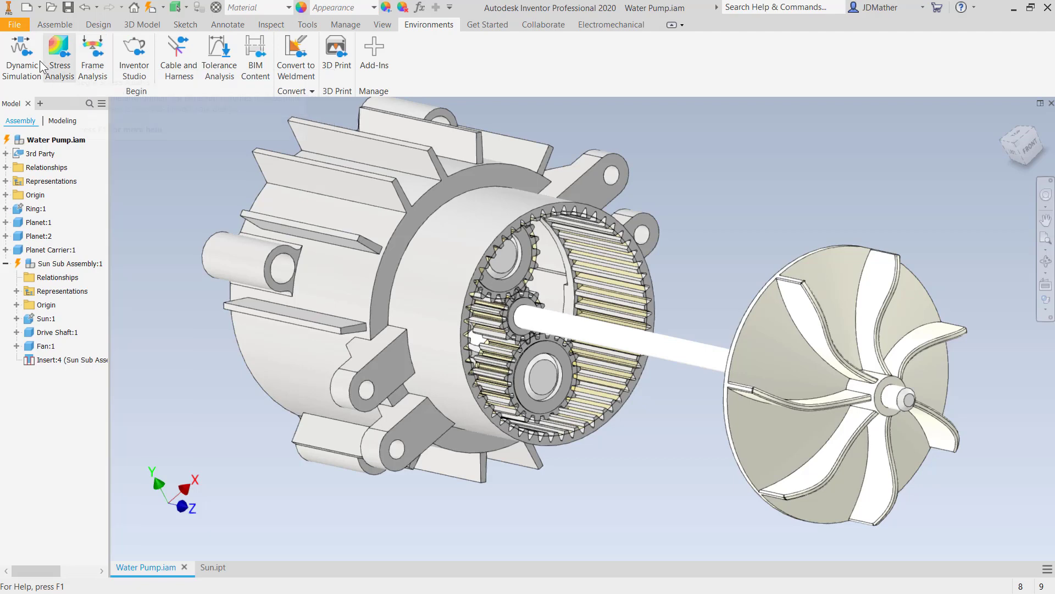
click(15, 60)
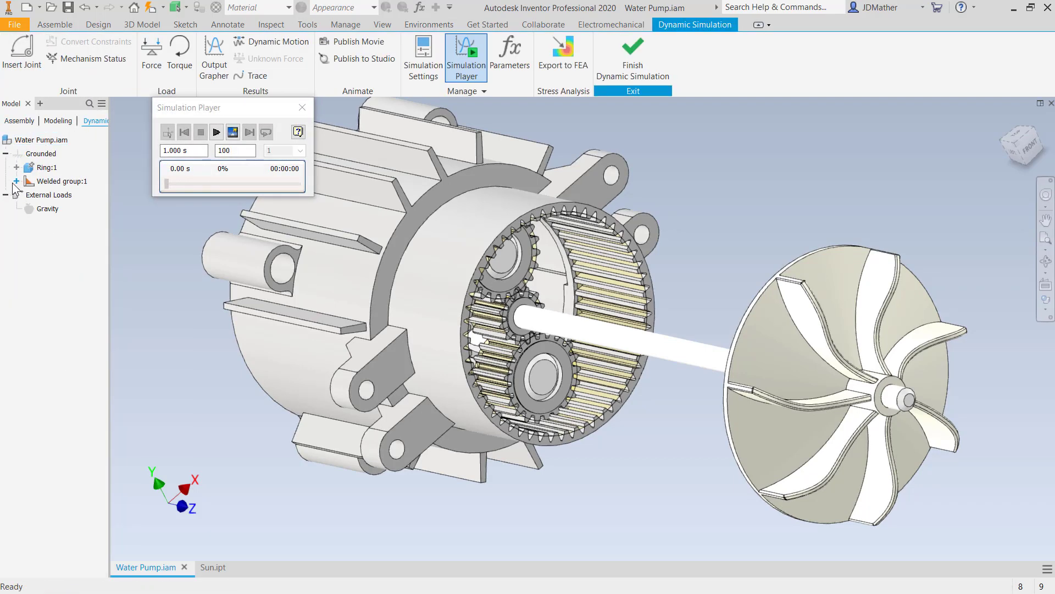
click(16, 182)
click(5, 249)
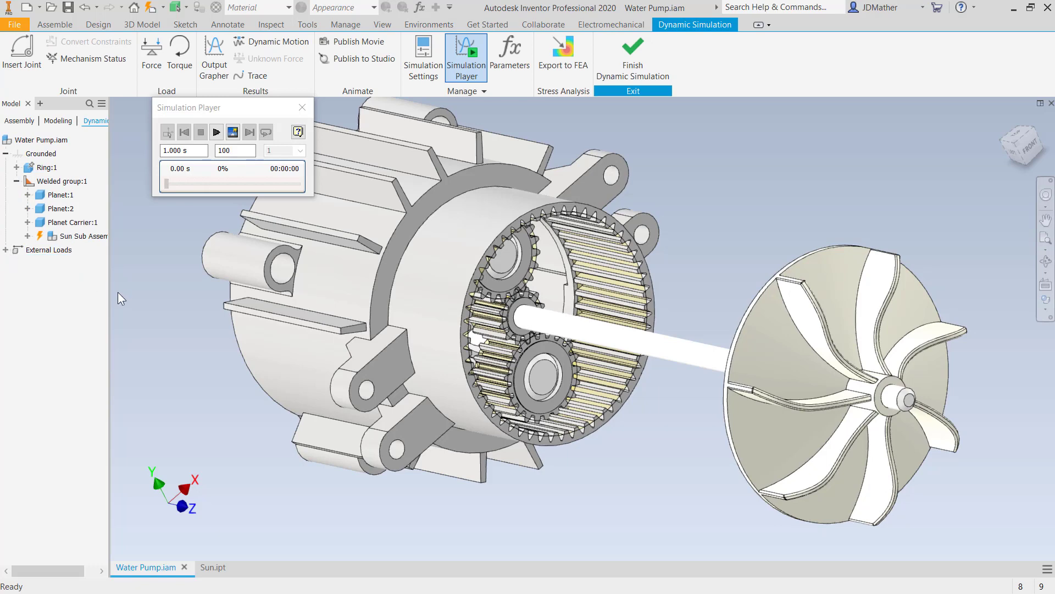
click(6, 250)
click(27, 236)
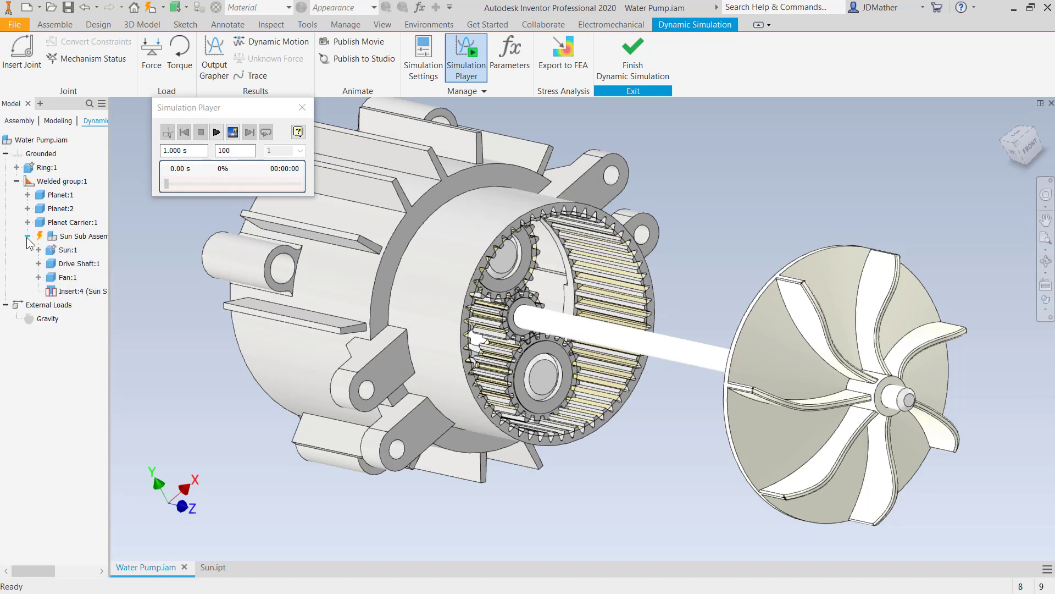
click(28, 196)
right_click(48, 196)
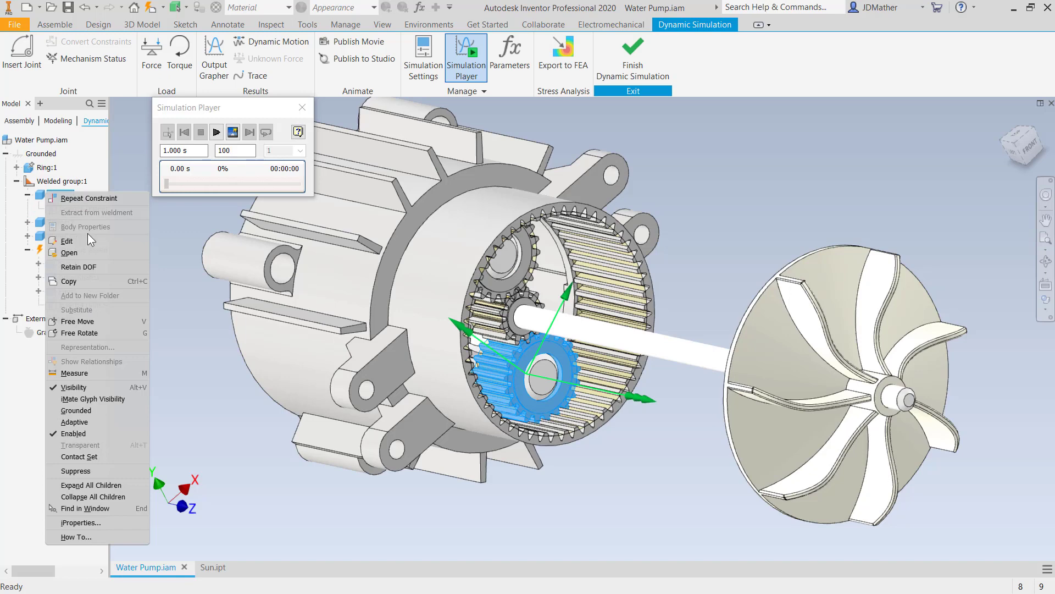
click(203, 403)
click(463, 519)
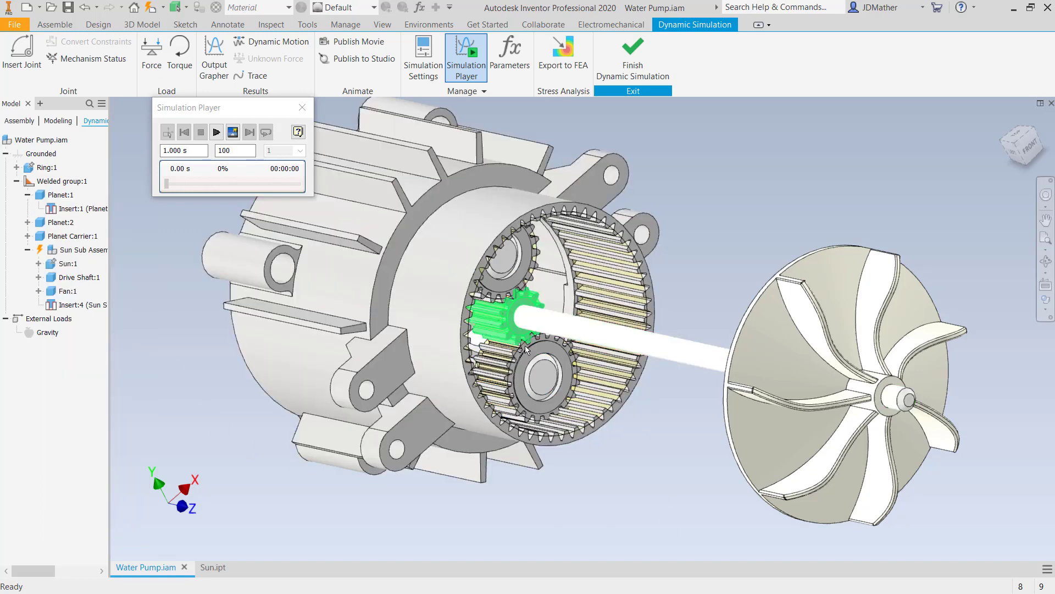